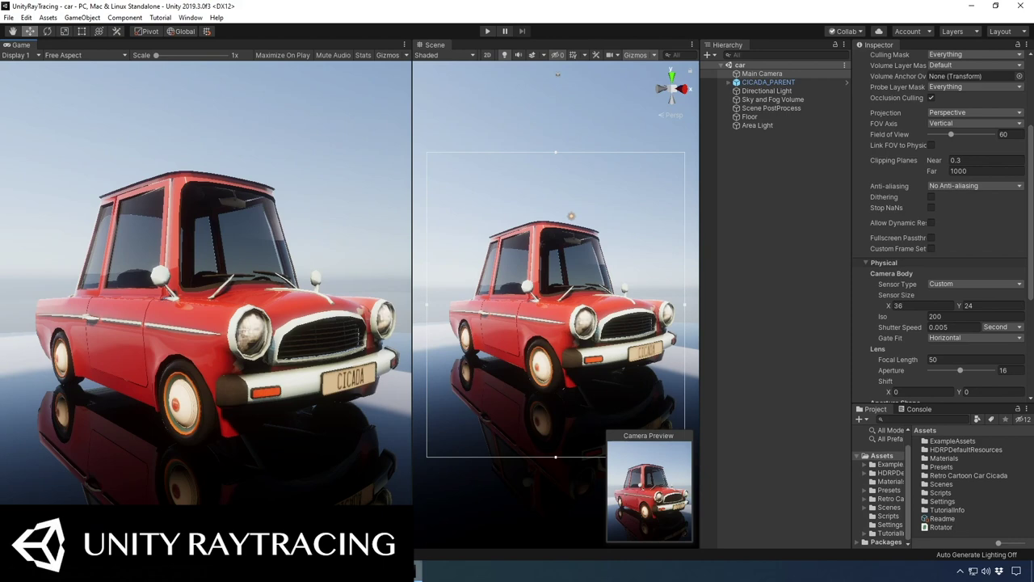
Step: Switch to the Word document and go through the outline items from graphics card requirements to transparent reflective materials
click(408, 570)
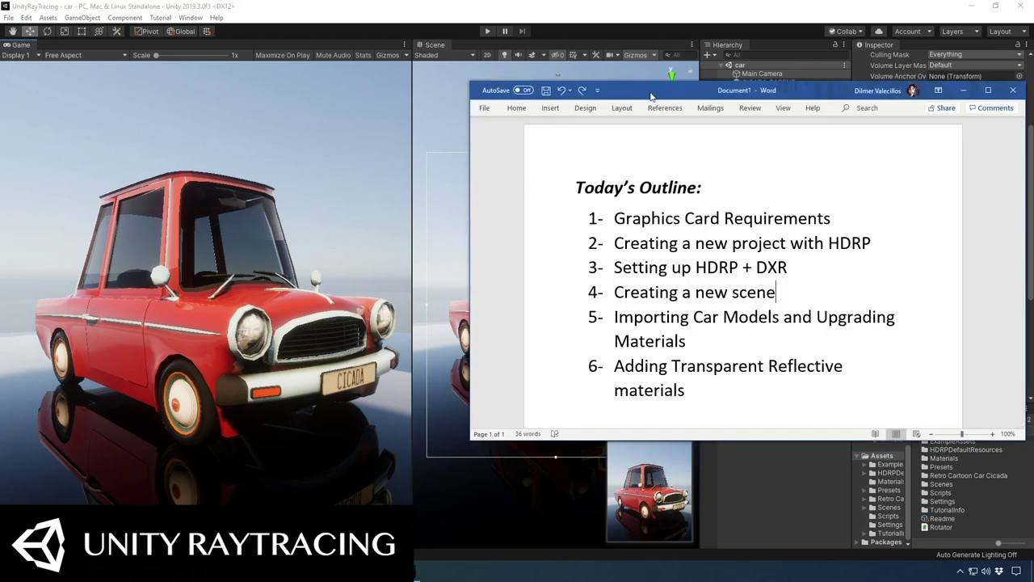
drag(650, 94, 577, 120)
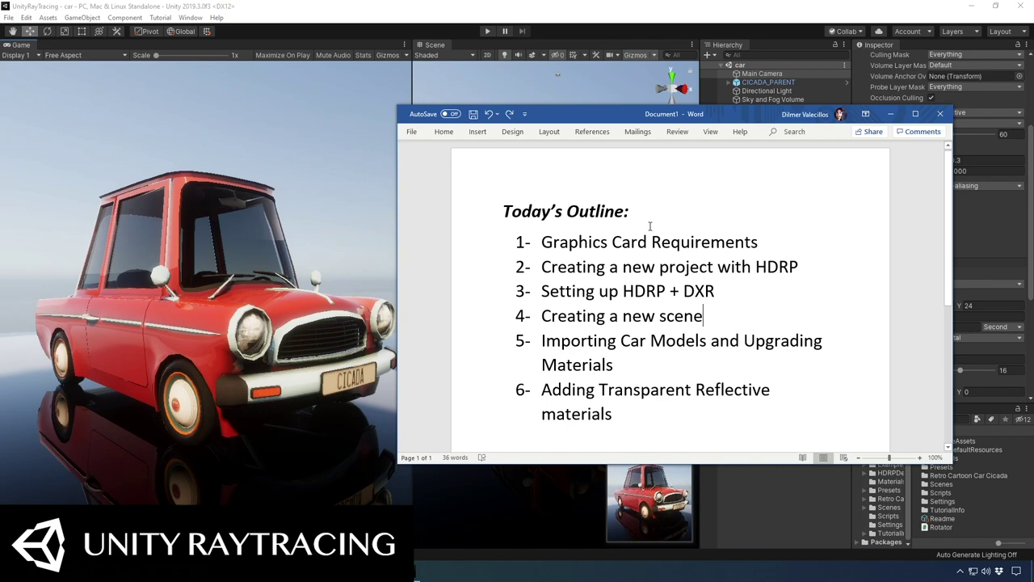
drag(540, 271, 704, 270)
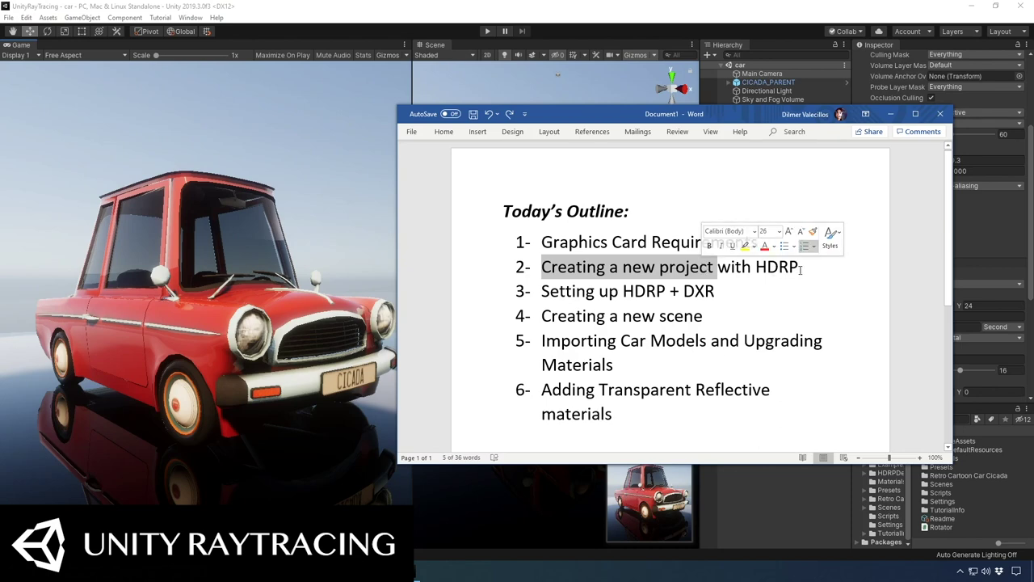
drag(801, 270, 758, 273)
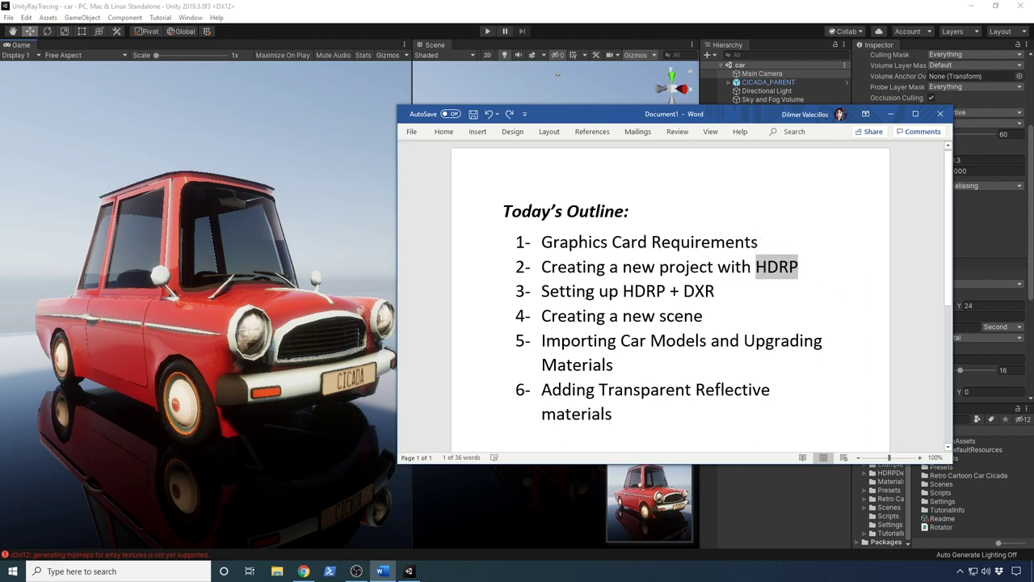
drag(540, 292, 681, 293)
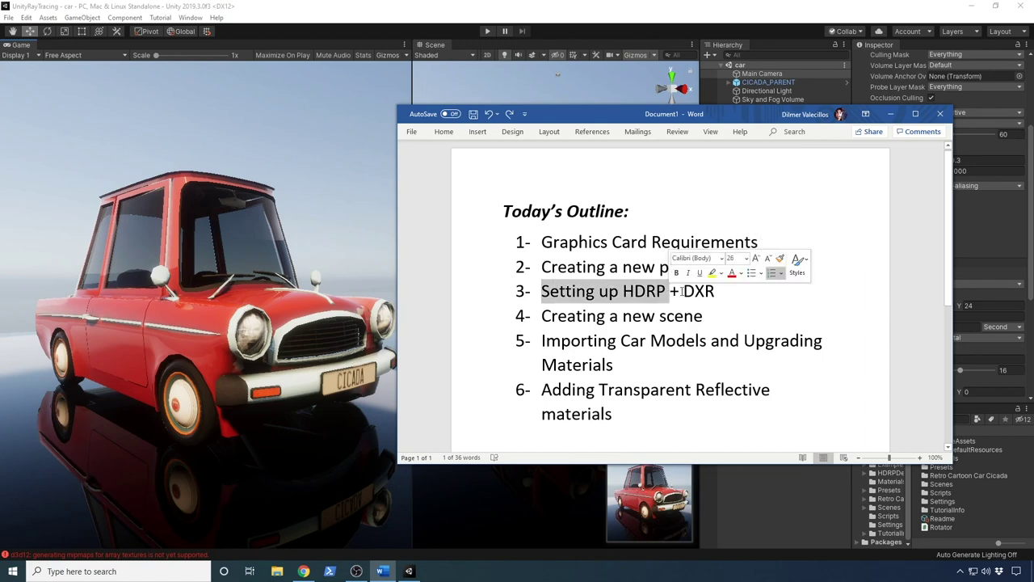
click(736, 287)
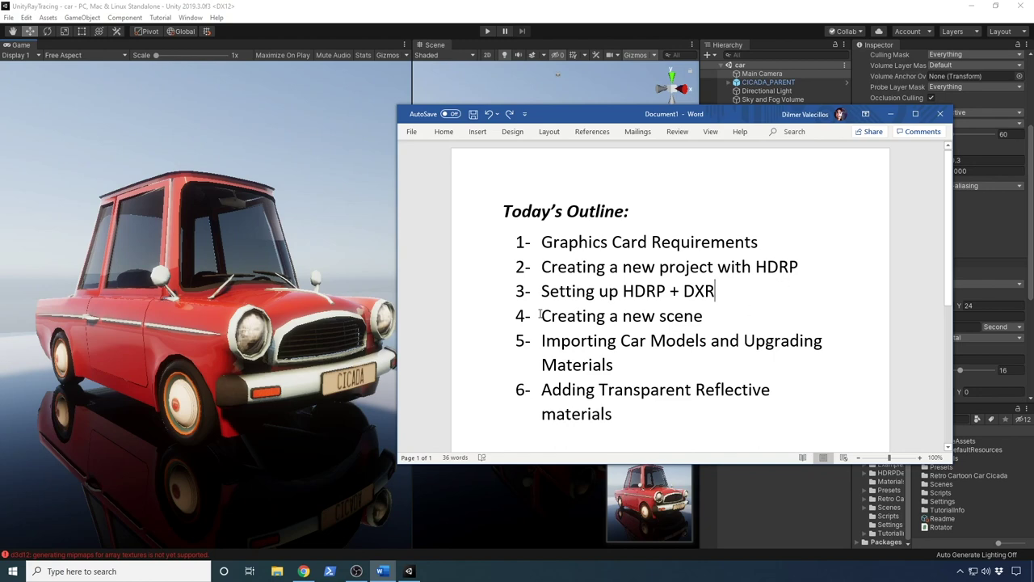
drag(539, 315, 714, 316)
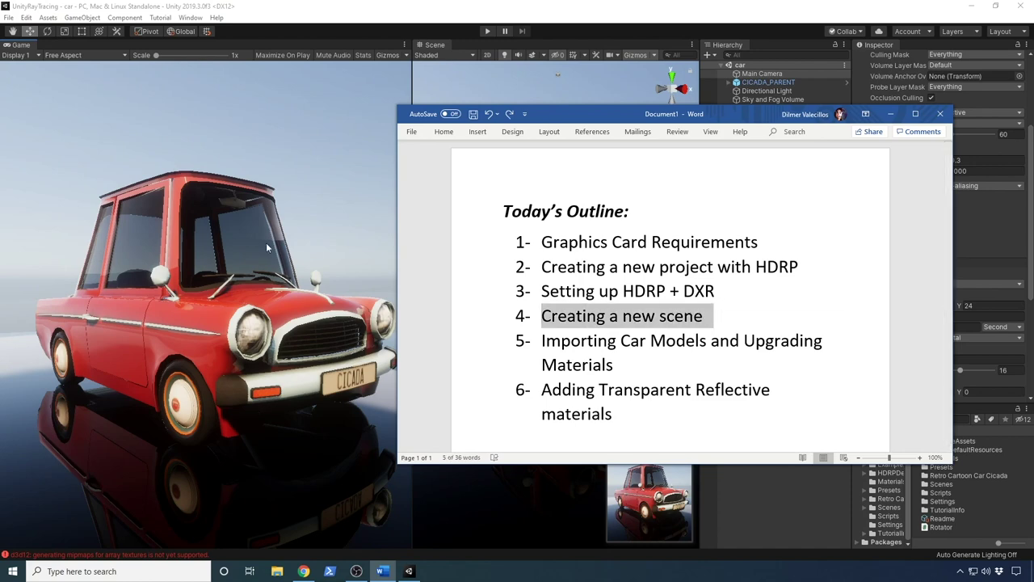
drag(564, 121, 520, 155)
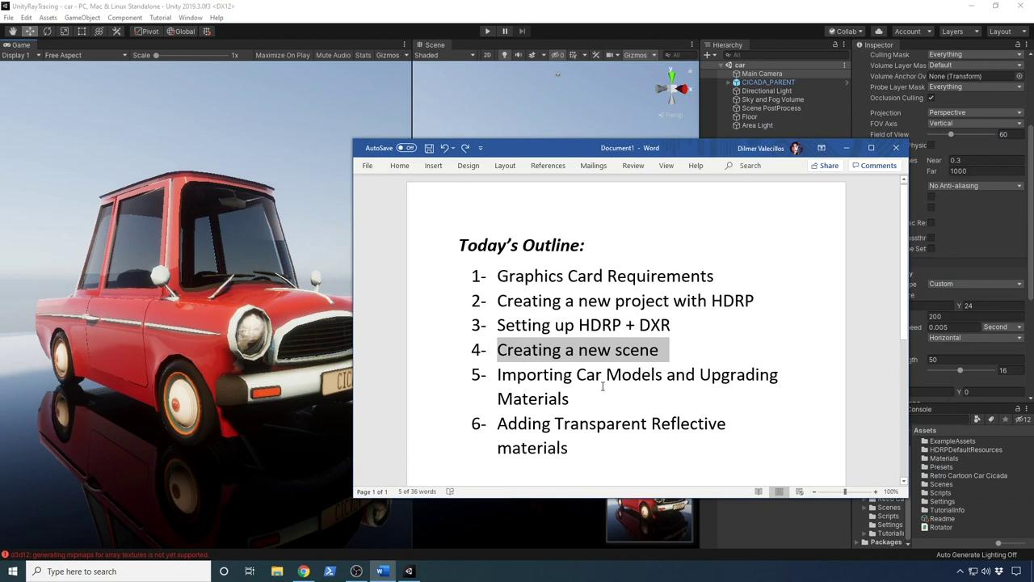
scroll(568, 393, down, 1)
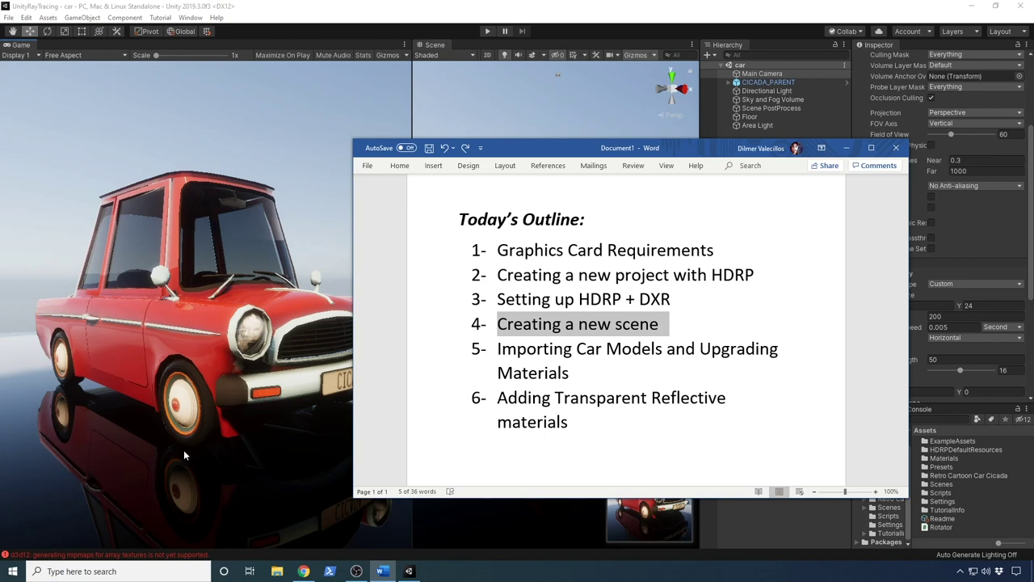
Step: Return to Unity and examine the red car and its reflections from several angles in the Scene and Game views
click(269, 305)
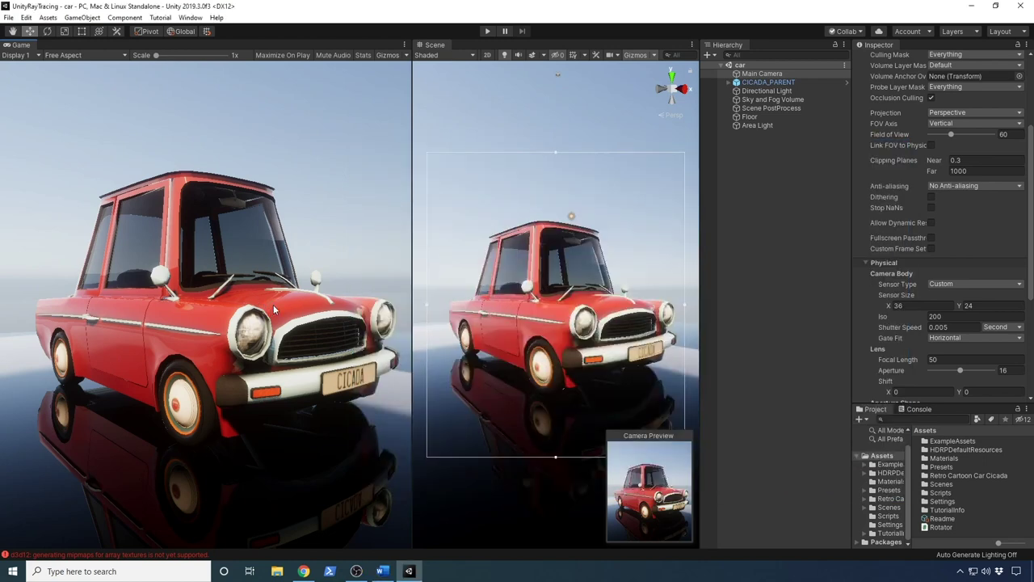
alt+drag(530, 329, 581, 355)
scroll(557, 360, up, 3)
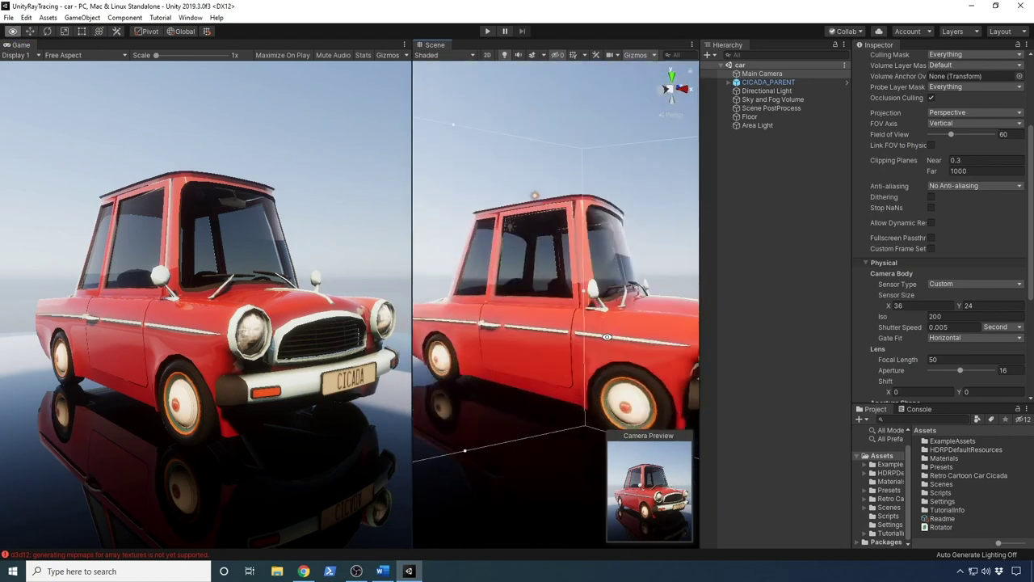
drag(412, 330, 309, 331)
scroll(522, 373, down, 2)
alt+drag(523, 373, 606, 363)
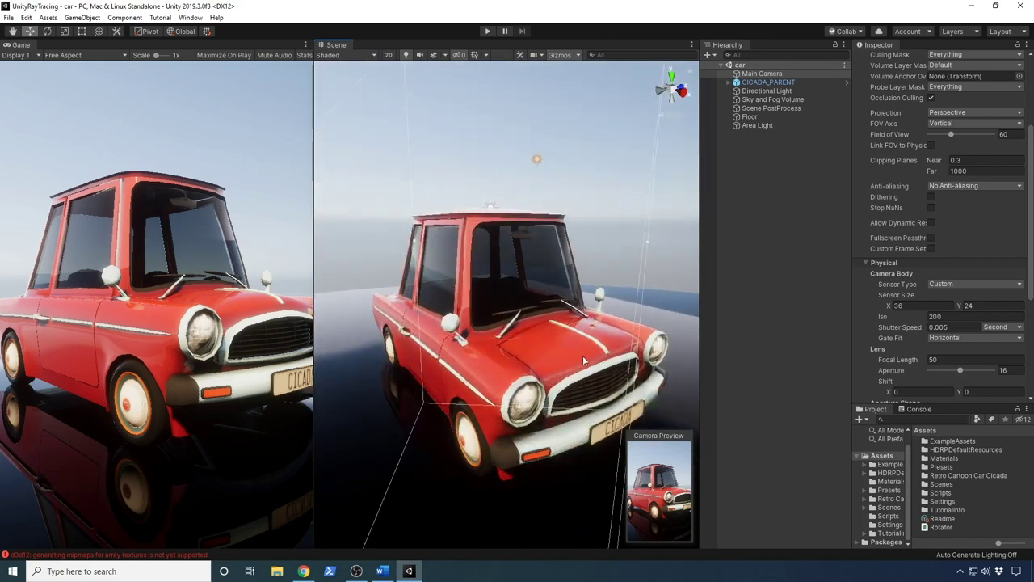
drag(313, 293, 510, 293)
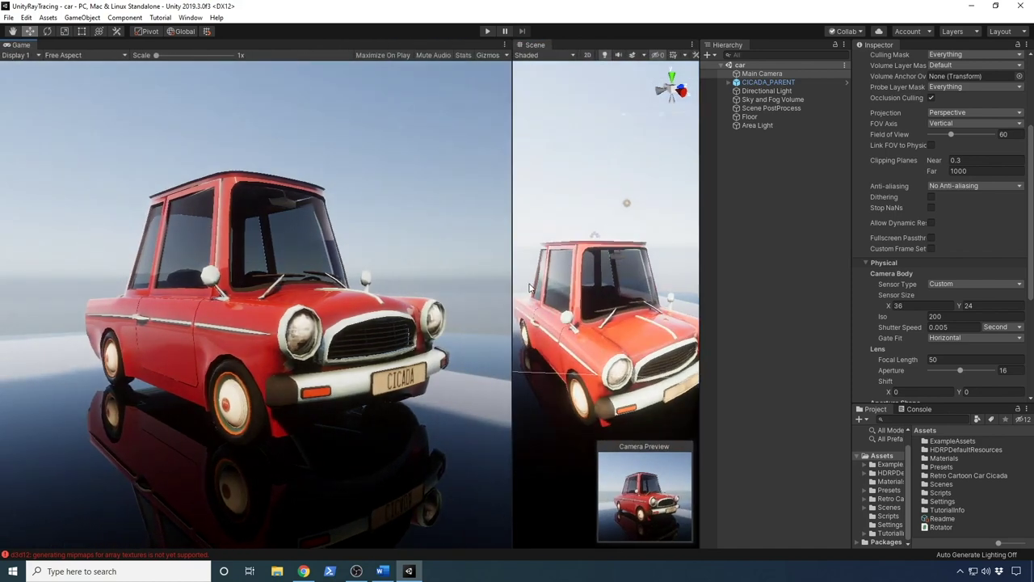
Step: Close the car project, open Unity Hub and start a new project with Unity version 2019.3.0f3
click(1021, 11)
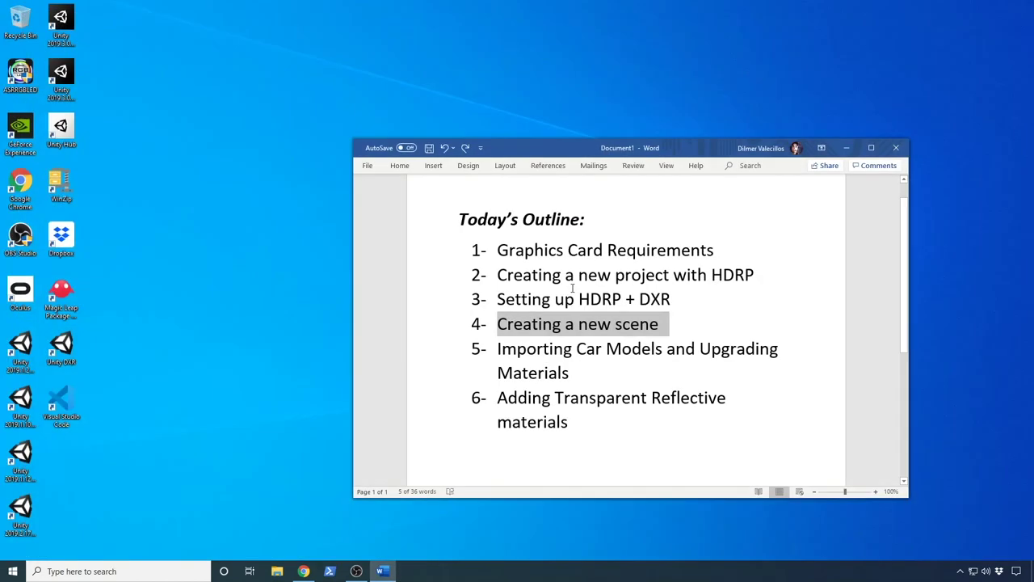
click(157, 337)
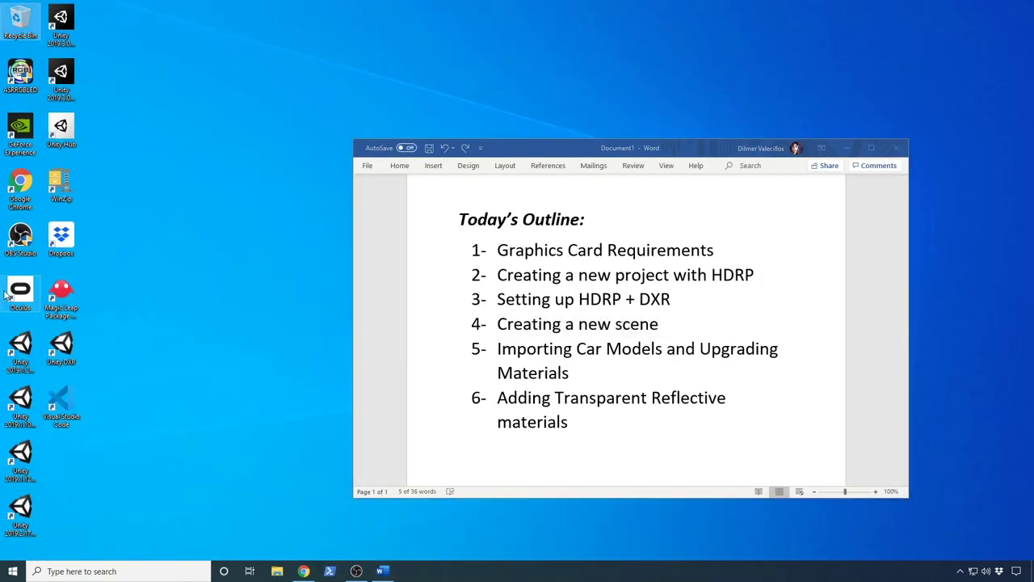
click(60, 129)
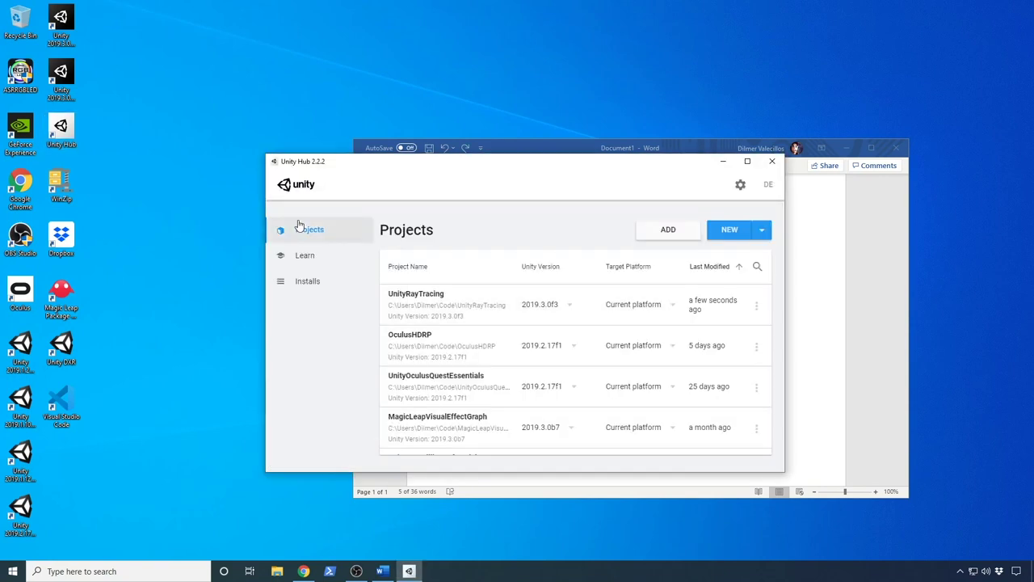
click(761, 229)
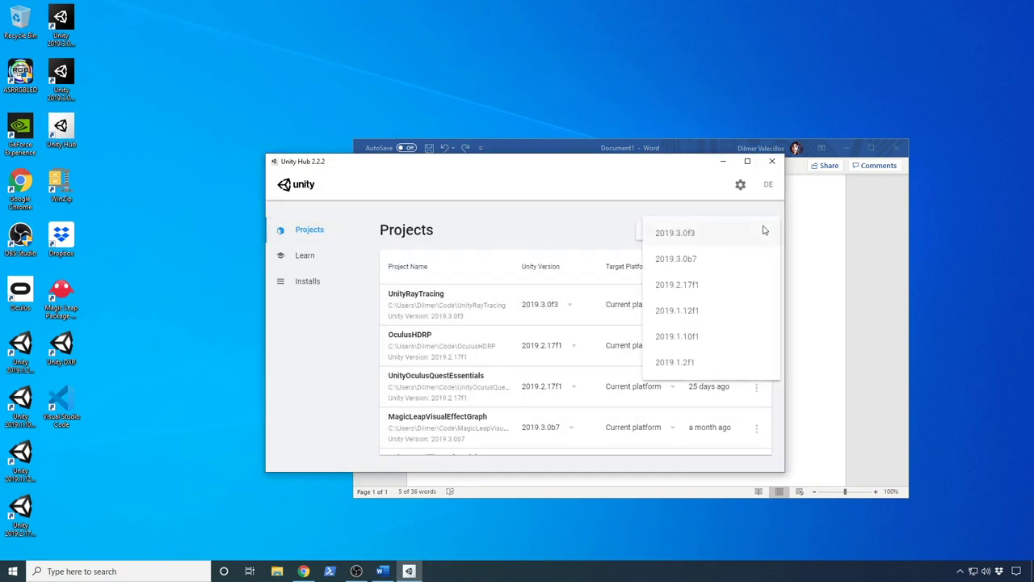
click(673, 235)
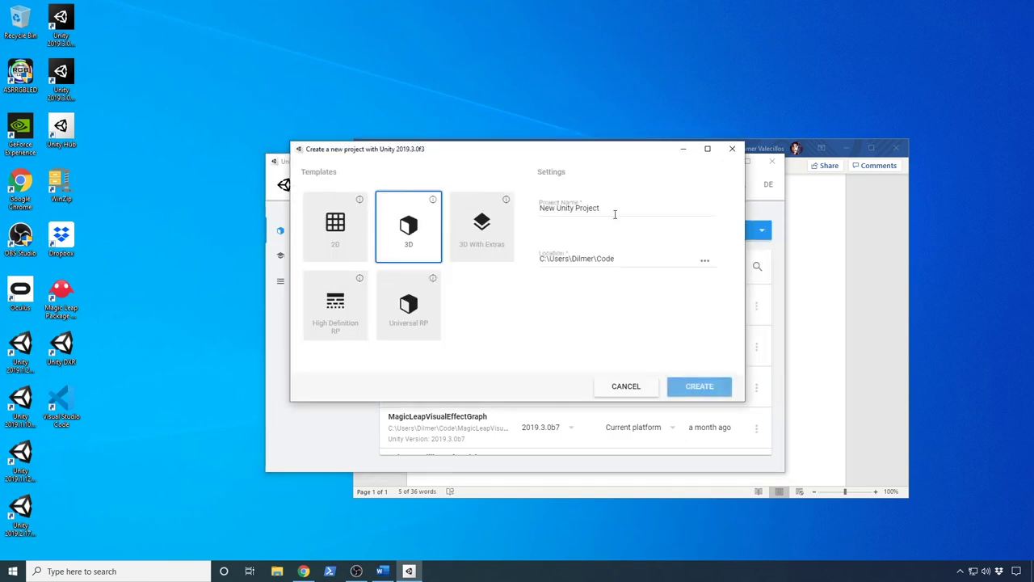
Step: Create the project from the High Definition RP template with the name UnityRaytracingDemo
click(343, 299)
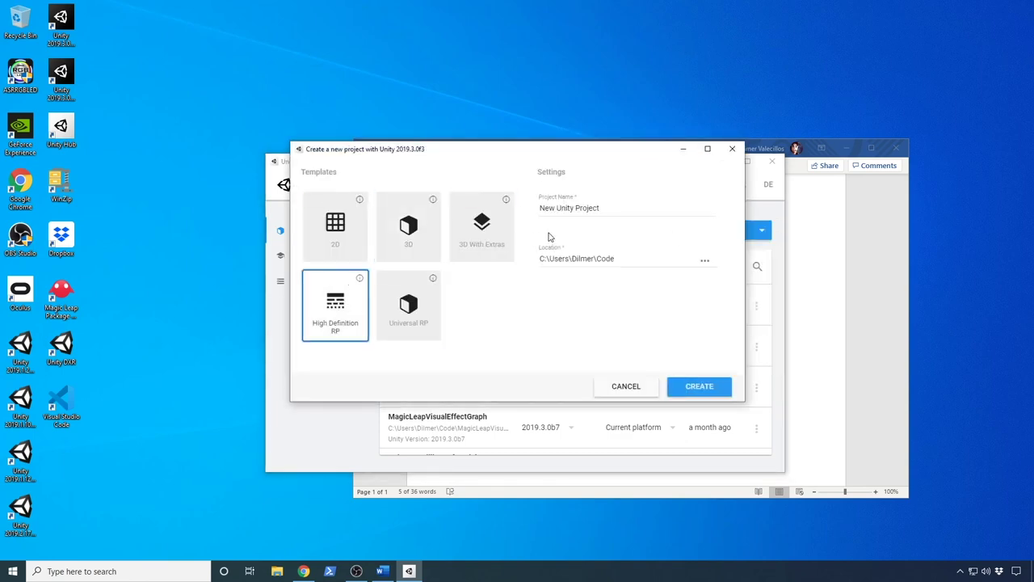
triple_click(605, 210)
text(Unit)
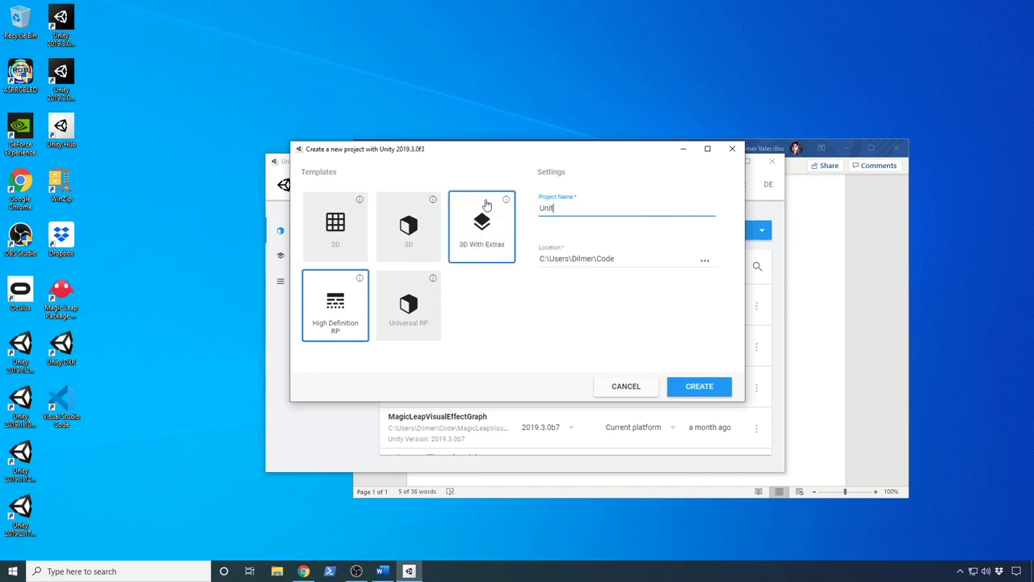
text(yRaytracingDemo)
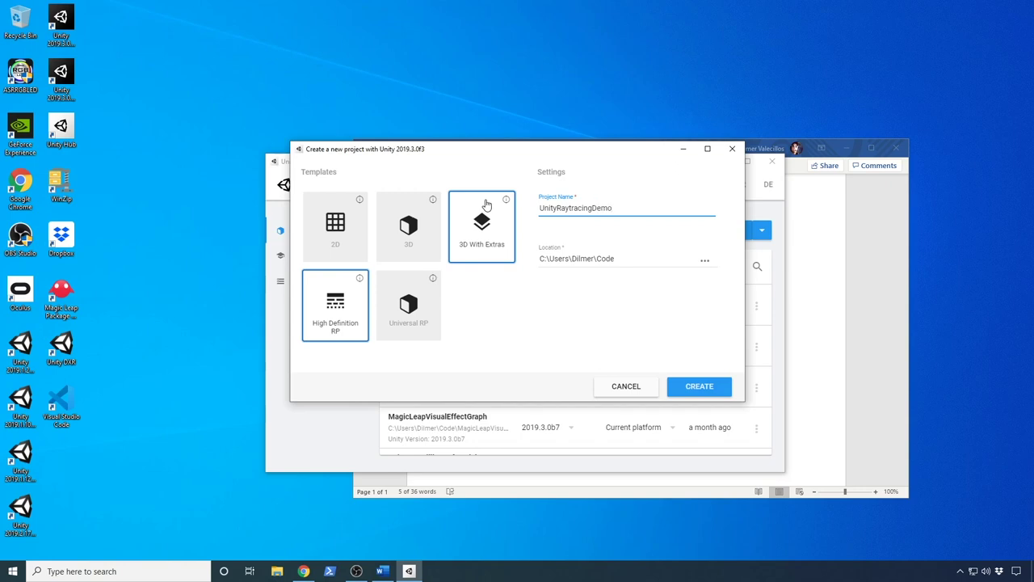
click(676, 385)
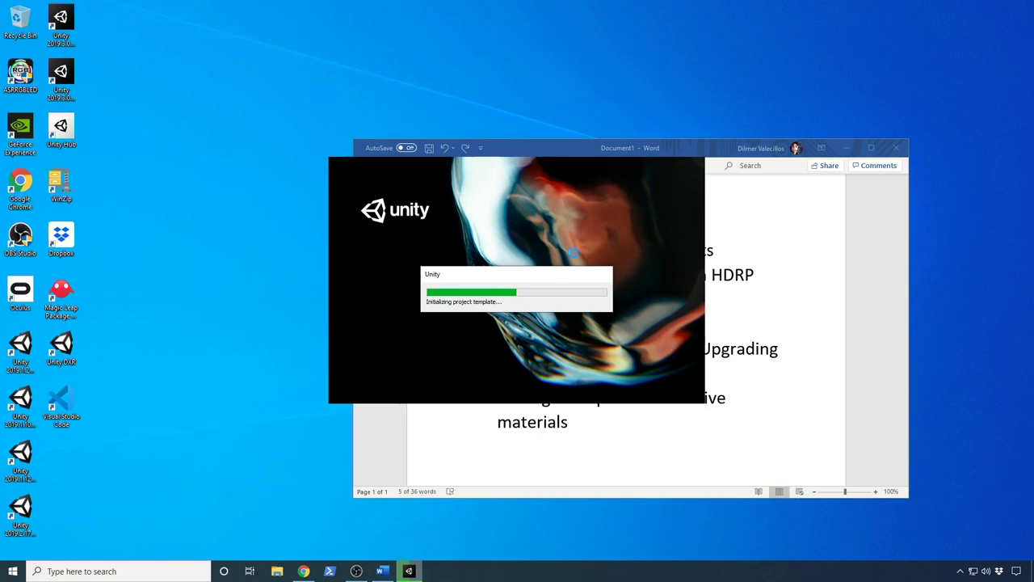
Step: Switch to Chrome and read the ray tracing guide's hardware requirements for NVIDIA cards and its HDRP integration instructions
drag(686, 148, 792, 90)
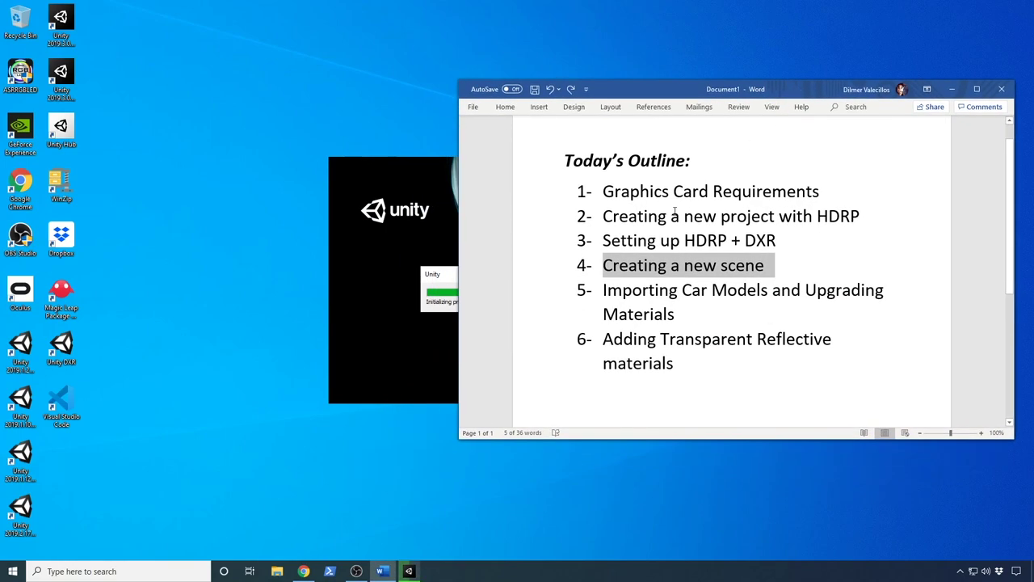
click(303, 571)
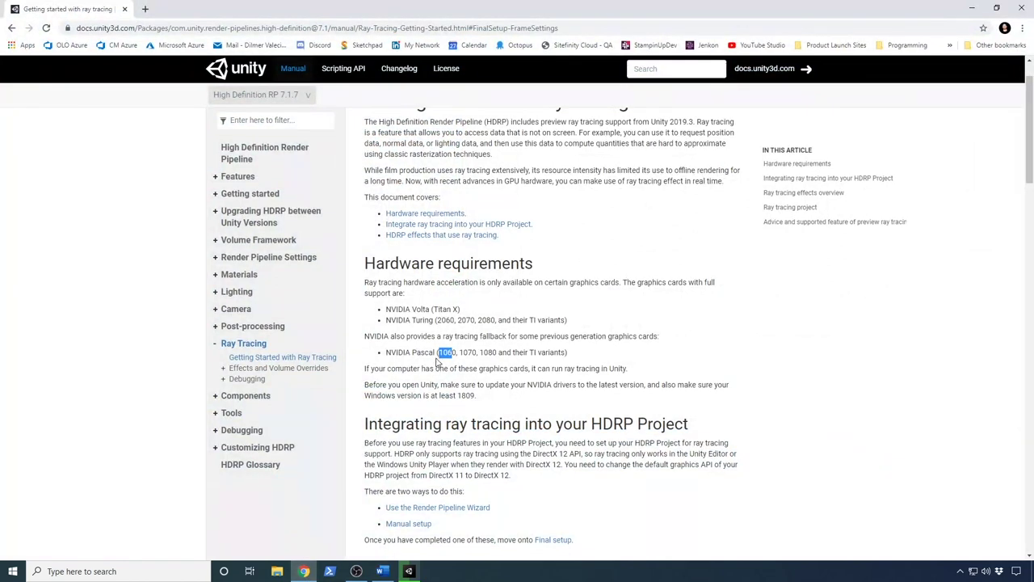
scroll(437, 357, down, 1)
scroll(437, 356, down, 2)
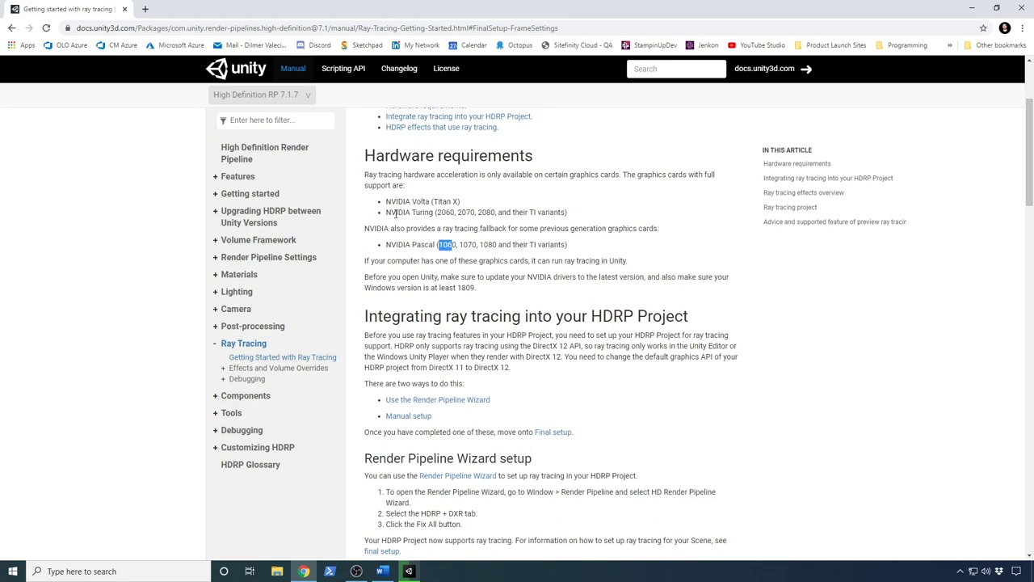
drag(386, 202, 412, 201)
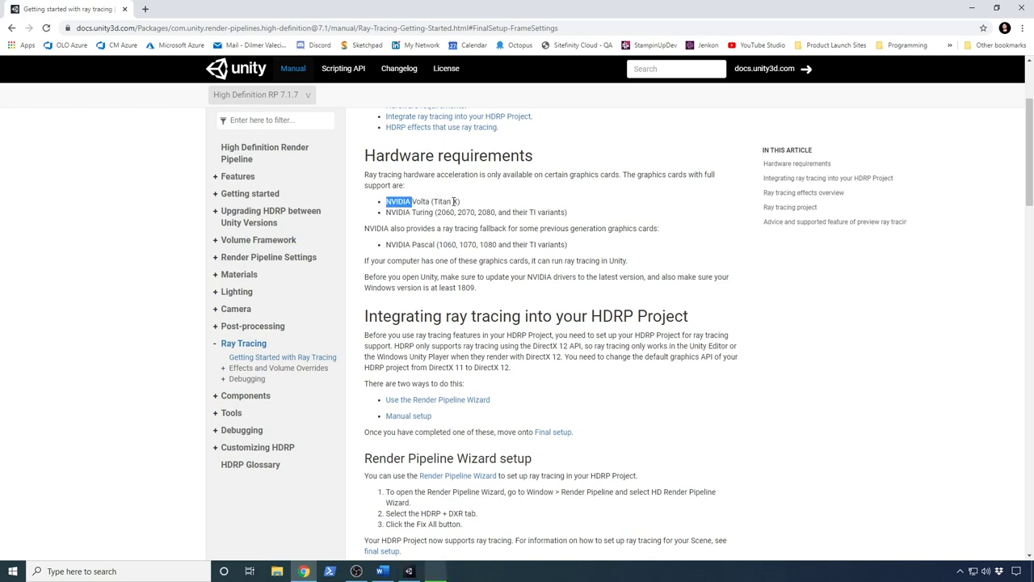
drag(436, 212, 453, 212)
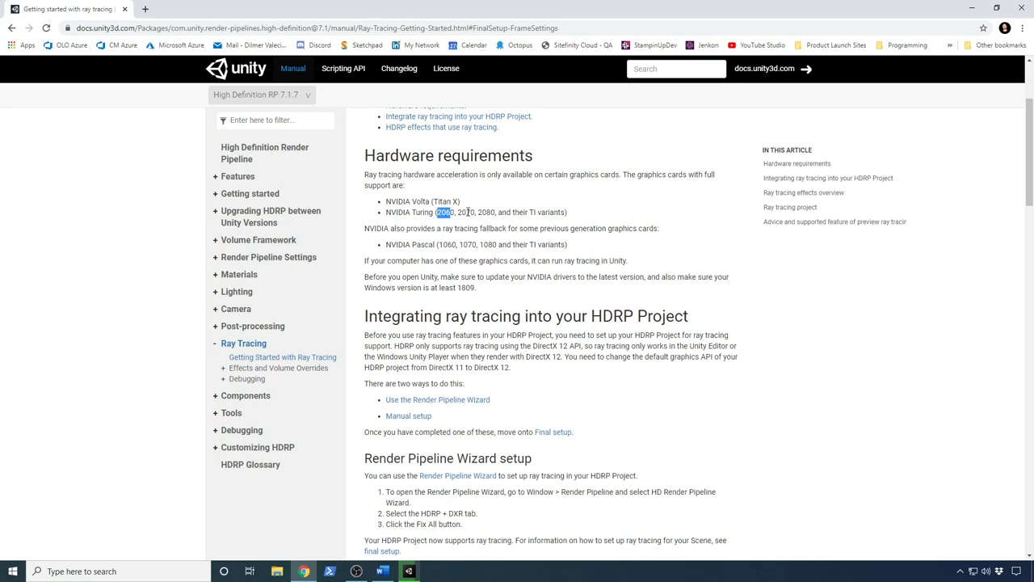
drag(478, 211, 496, 211)
drag(439, 244, 461, 247)
scroll(660, 349, down, 7)
scroll(662, 356, up, 5)
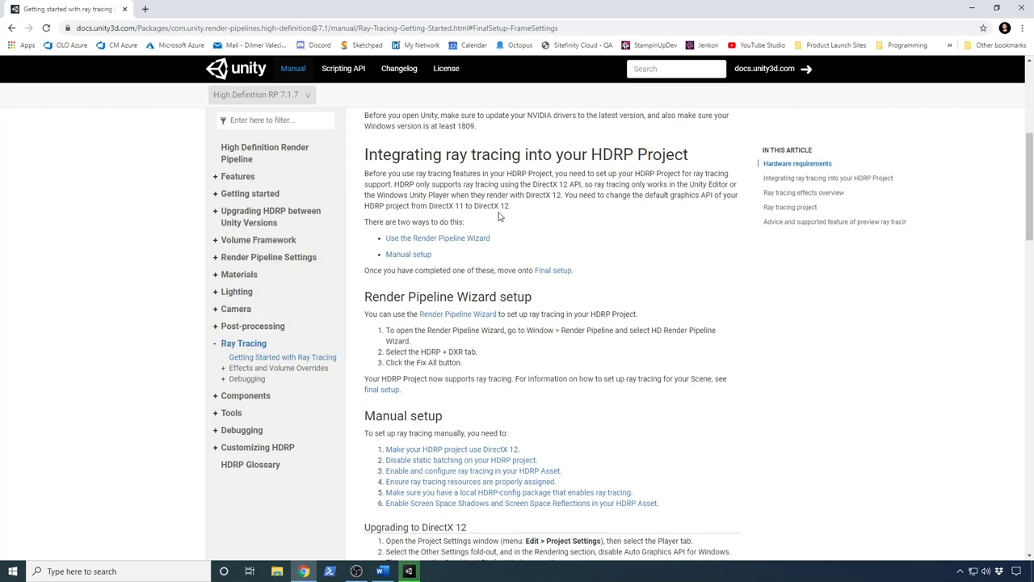
click(972, 12)
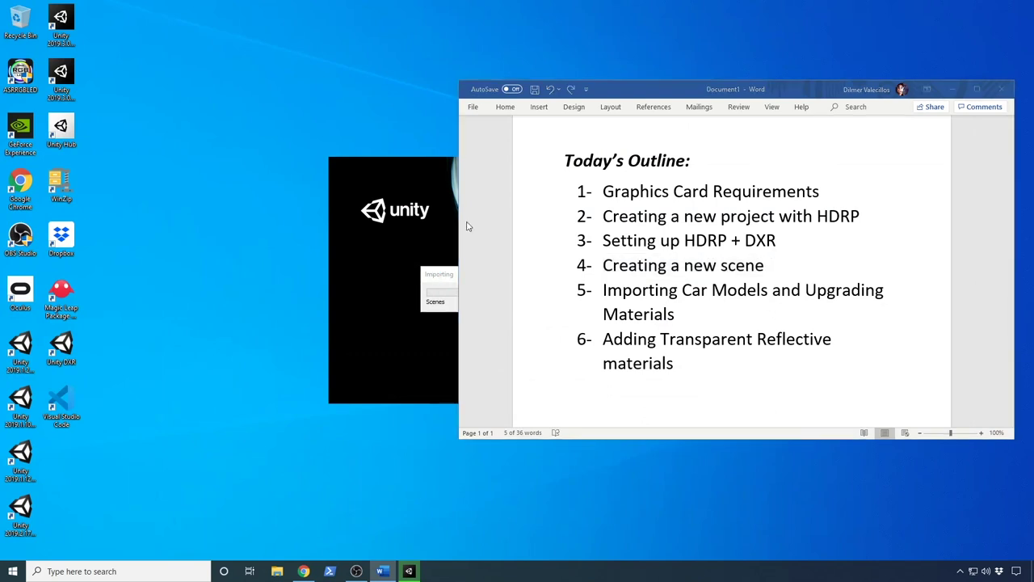
Step: Check the outline in Word, then return to the UnityRaytracingDemo project and open the HD Render Pipeline Wizard
drag(633, 83, 781, 92)
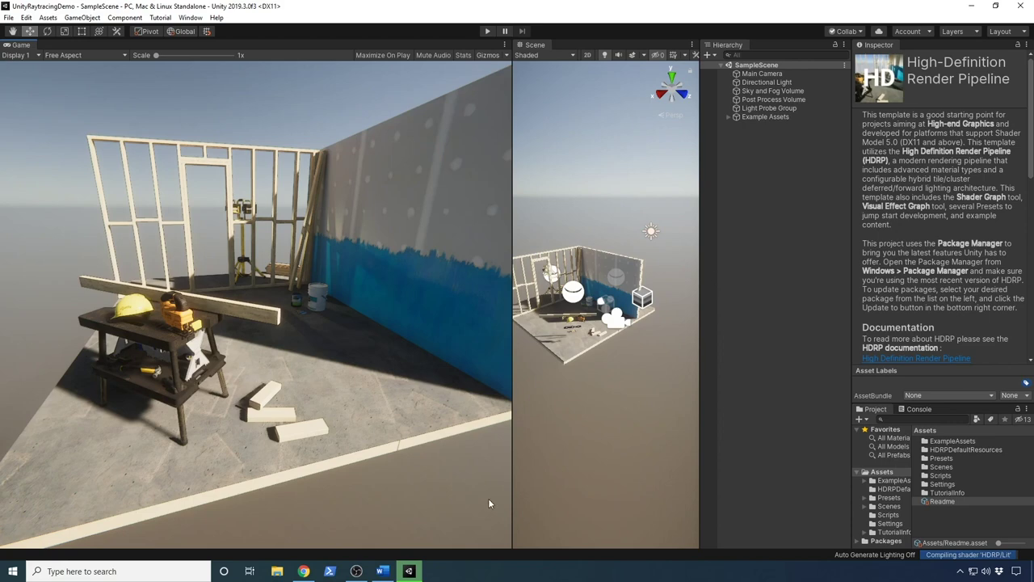
click(382, 571)
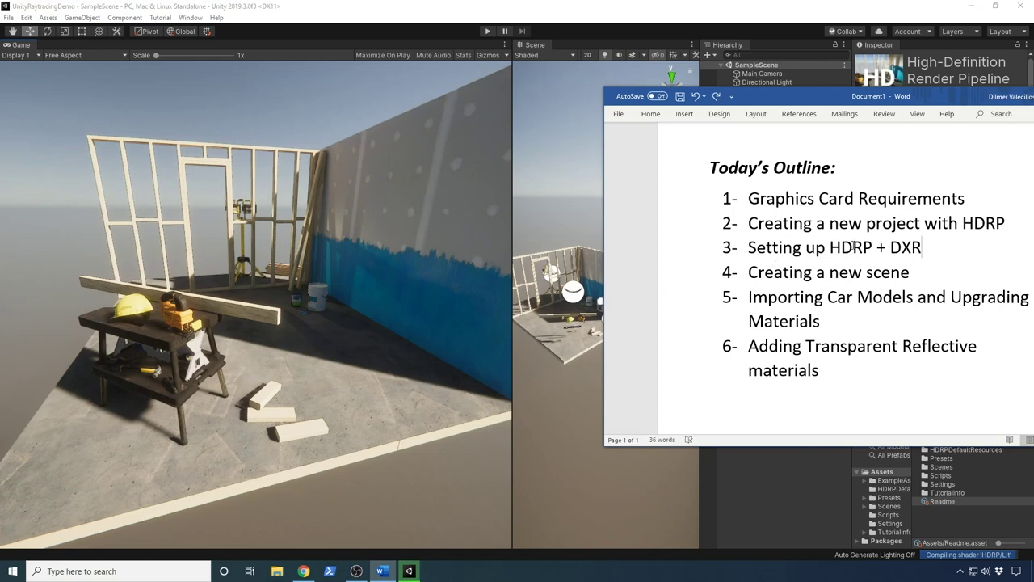
click(233, 9)
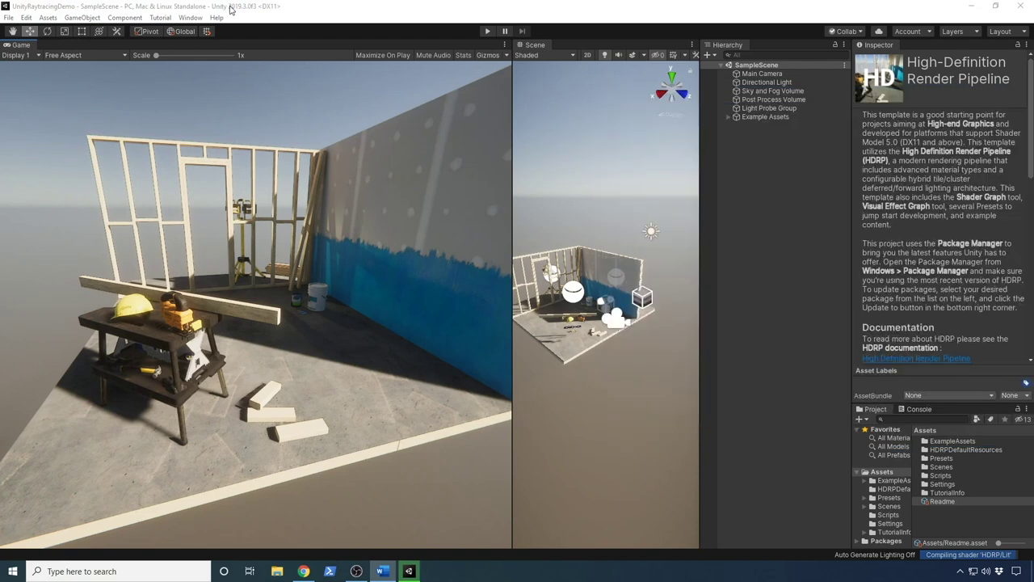
click(191, 18)
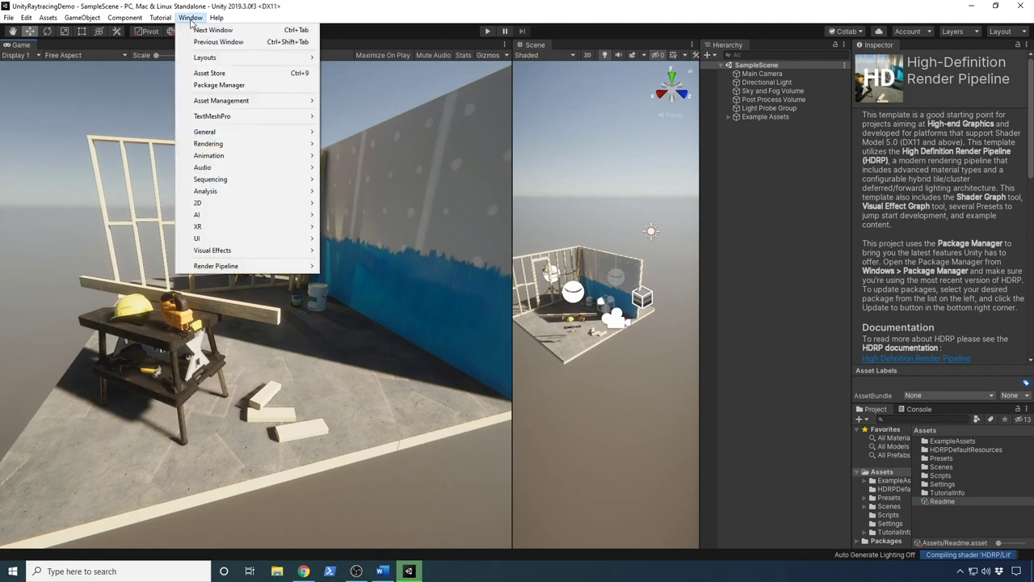
mouse_move(231, 271)
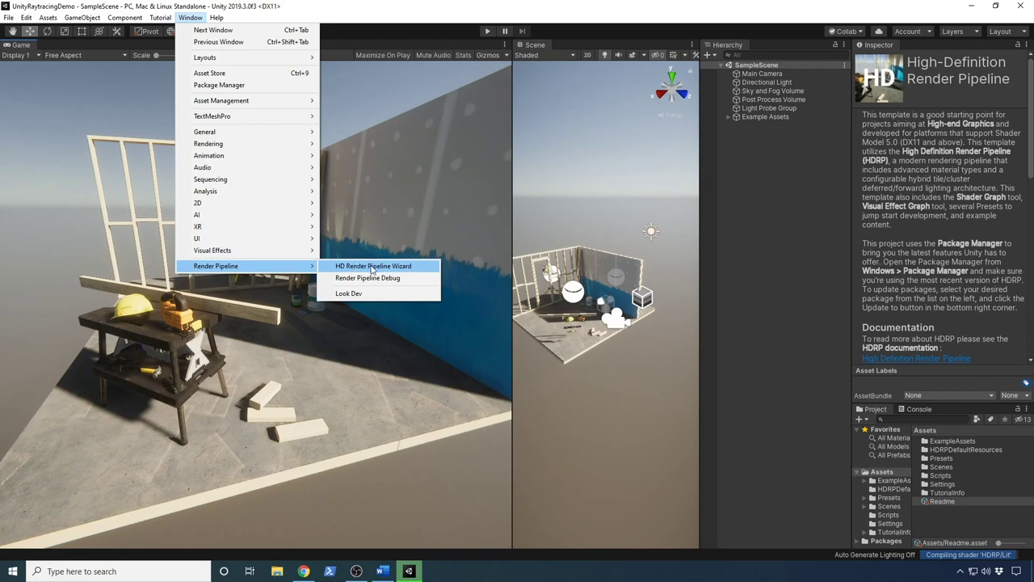
click(402, 266)
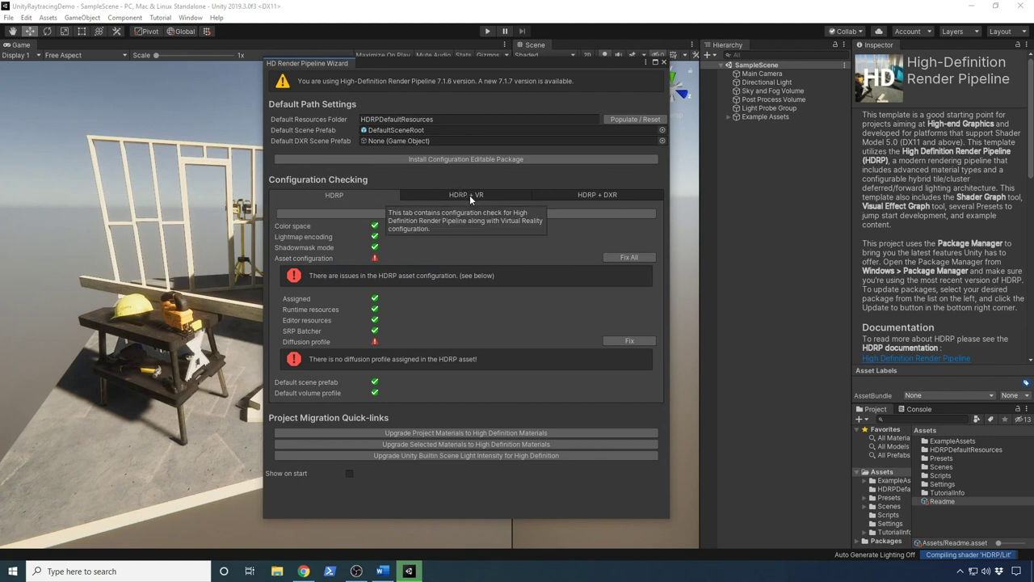
Step: Review the HDRP + DXR configuration checks in the wizard and fix all asset configuration issues
click(582, 194)
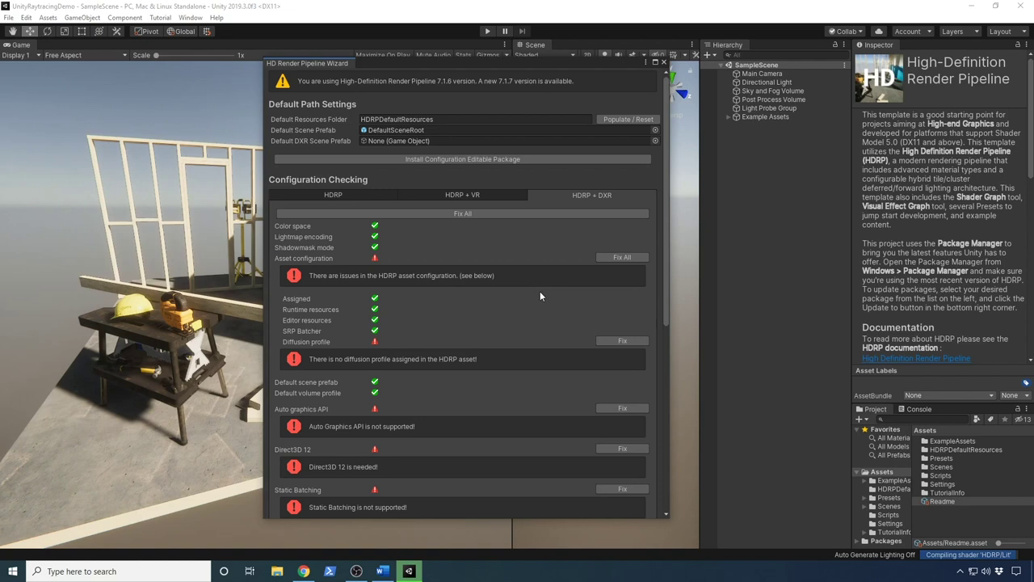
scroll(539, 295, down, 10)
scroll(475, 307, up, 6)
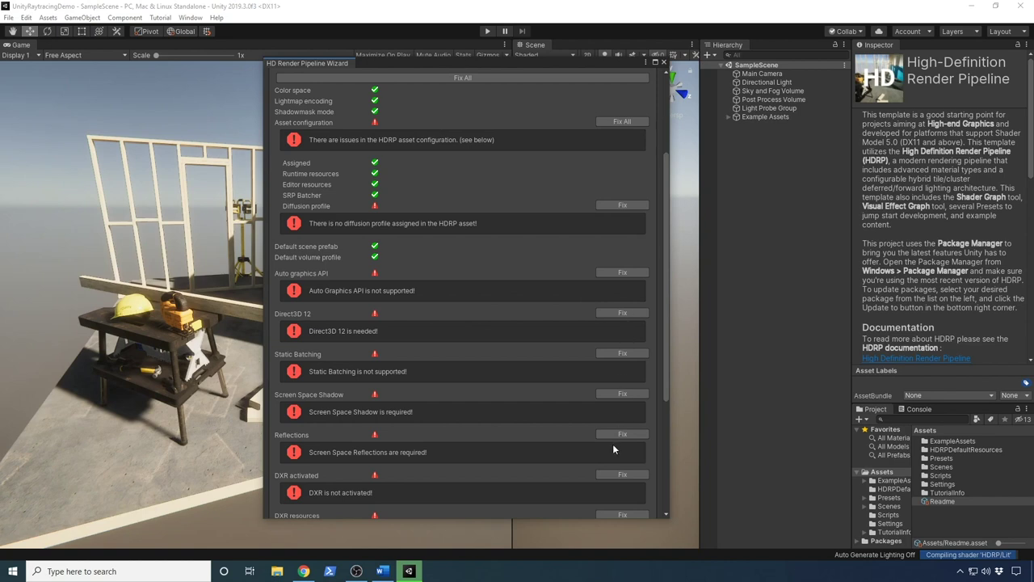
scroll(543, 412, down, 5)
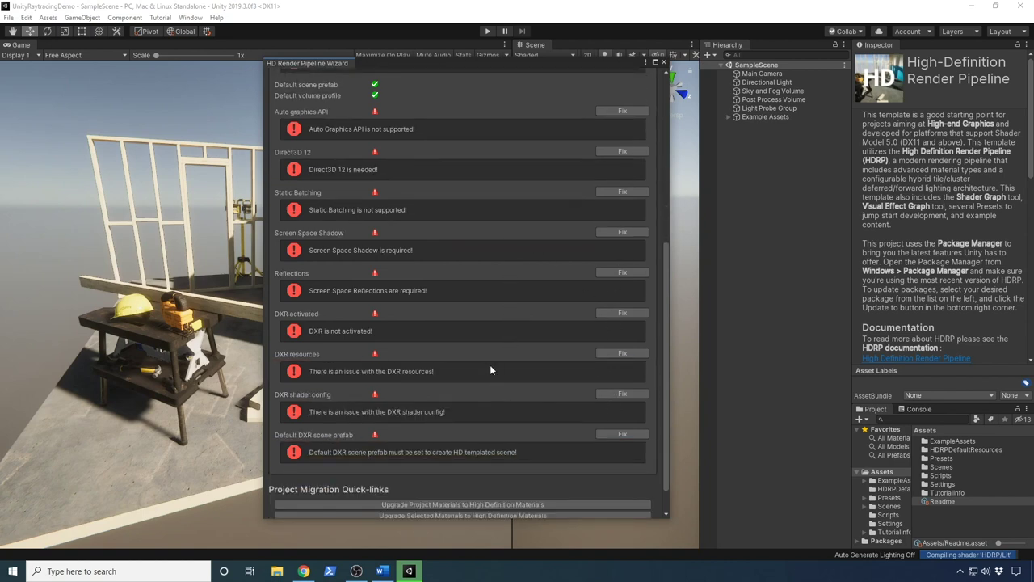
scroll(489, 372, up, 8)
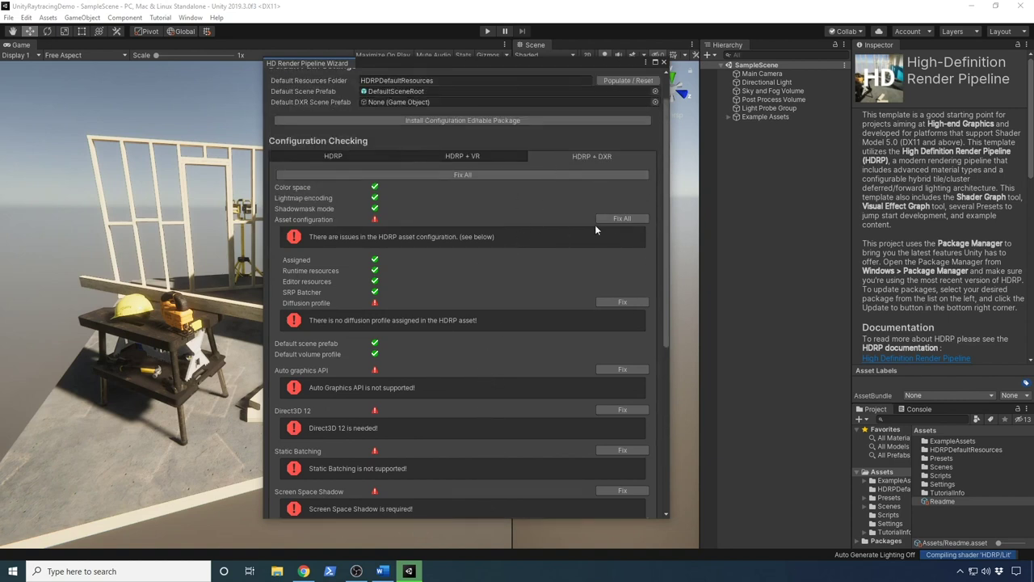
click(621, 219)
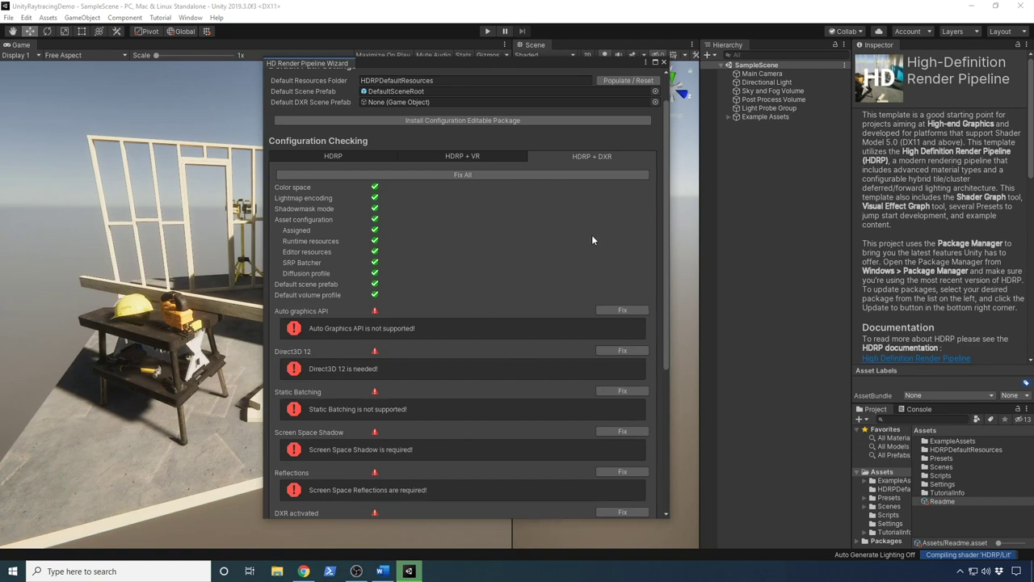
Step: Fix all HDRP + DXR configuration issues and restart the editor to apply the changed graphics API
scroll(568, 291, down, 1)
scroll(589, 263, up, 2)
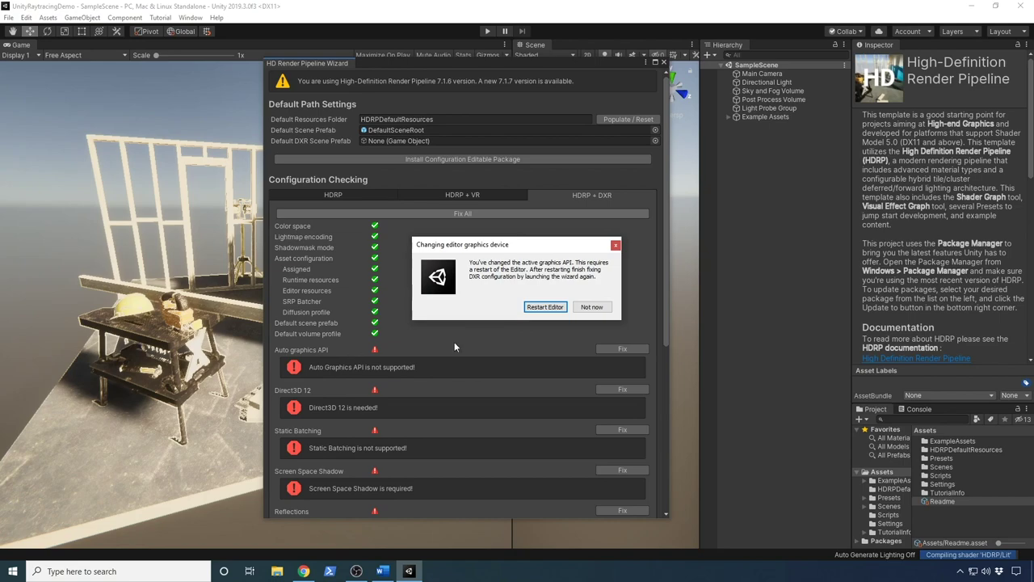
click(534, 309)
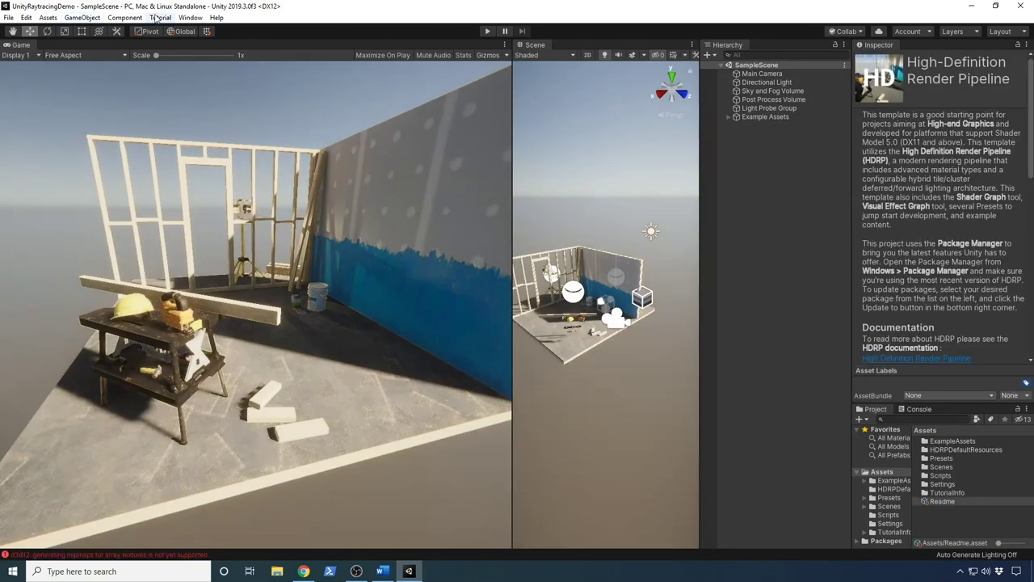
Step: Reopen the HD Render Pipeline Wizard, finish the remaining DXR fixes by creating a fresh DXR default scene, and close the wizard
click(161, 18)
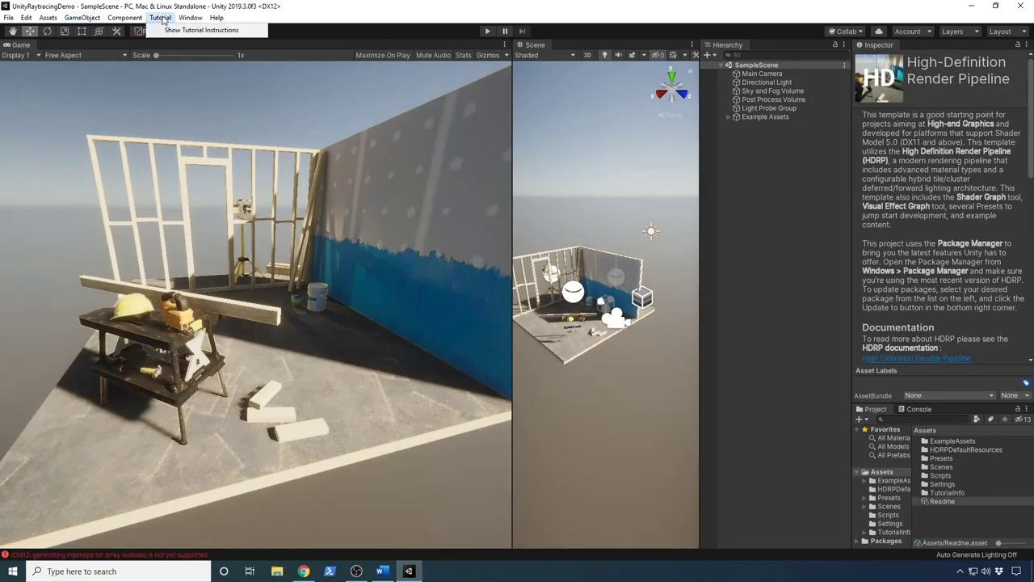
mouse_move(182, 19)
mouse_move(236, 266)
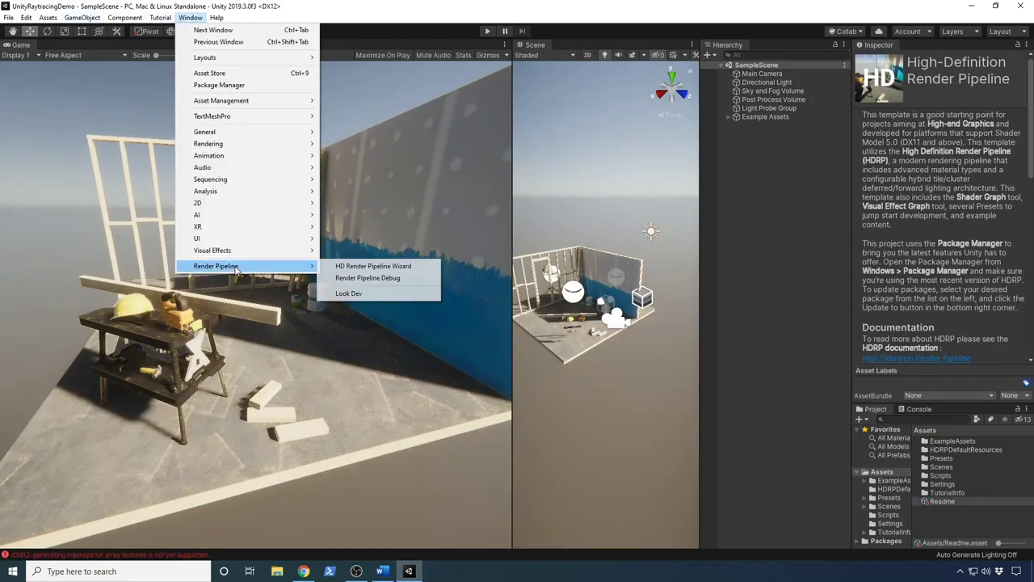
click(358, 266)
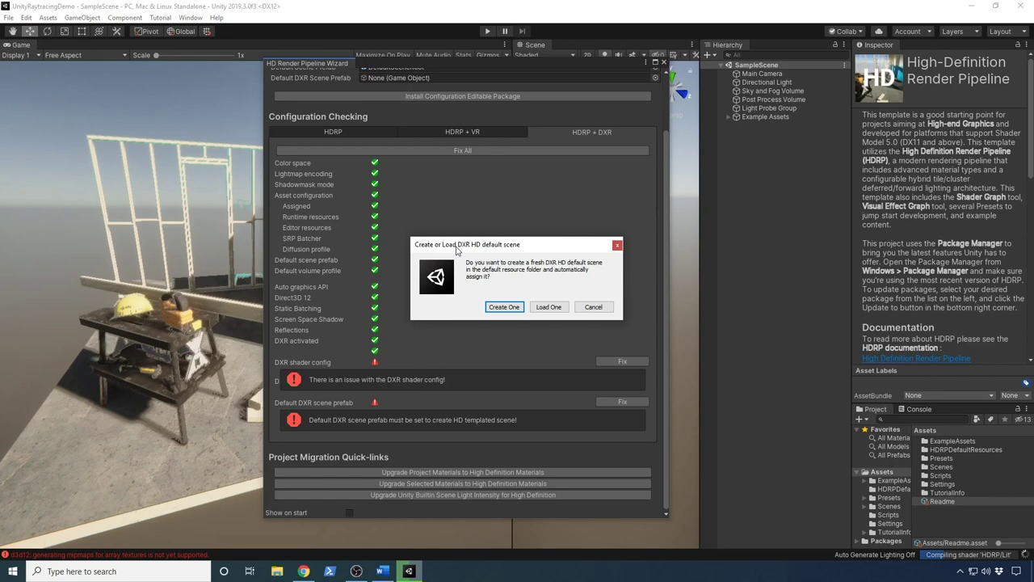
click(502, 310)
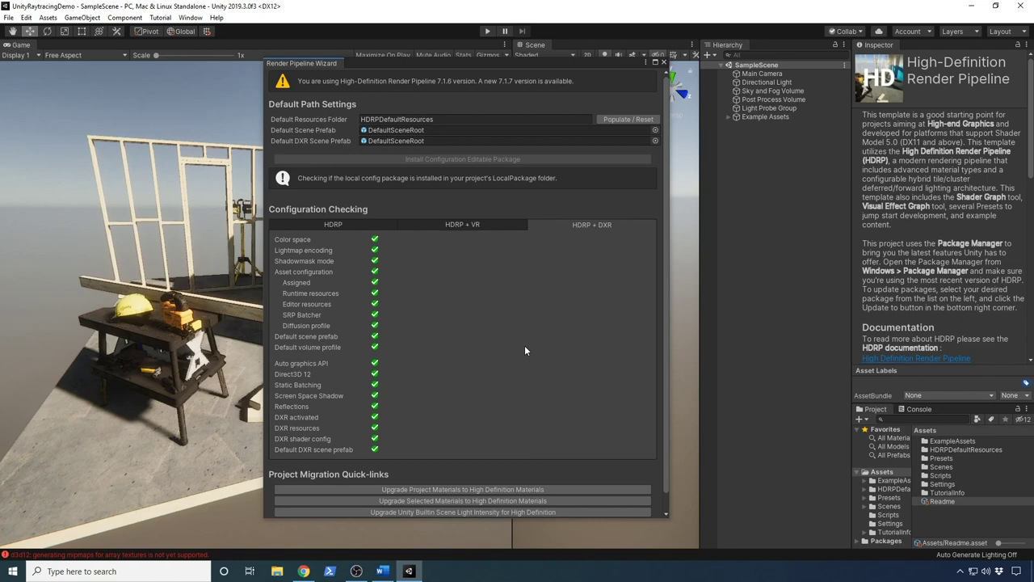
scroll(524, 345, down, 1)
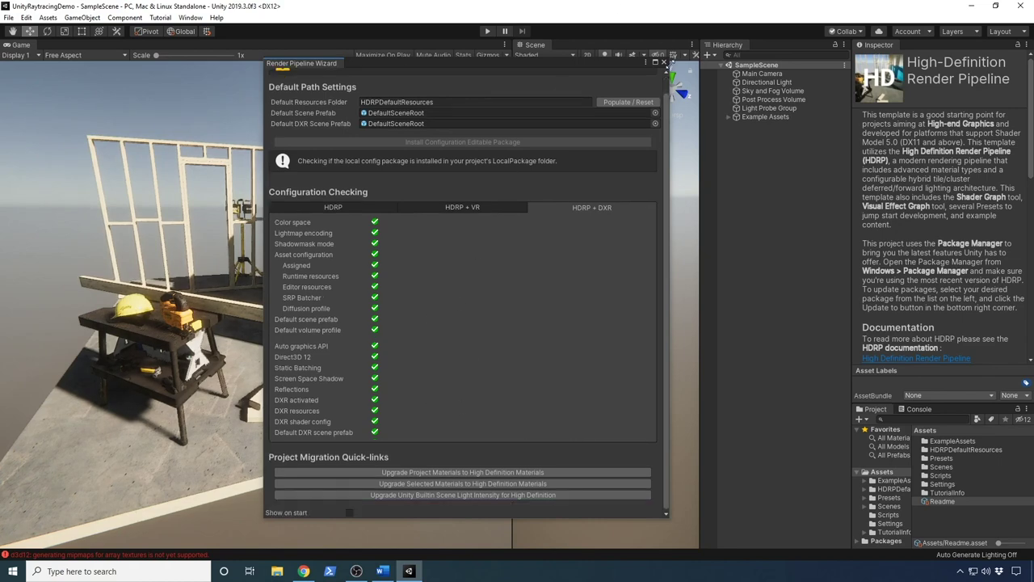
click(664, 63)
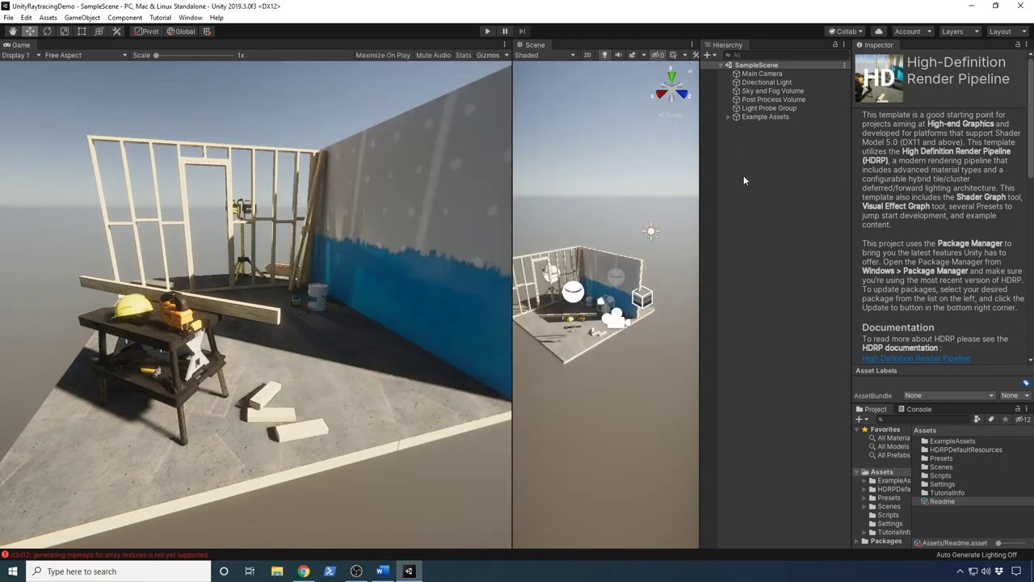
Step: Check the outline in Word, return to Unity and try creating and opening a scene asset named carscene in the Scenes folder
click(383, 571)
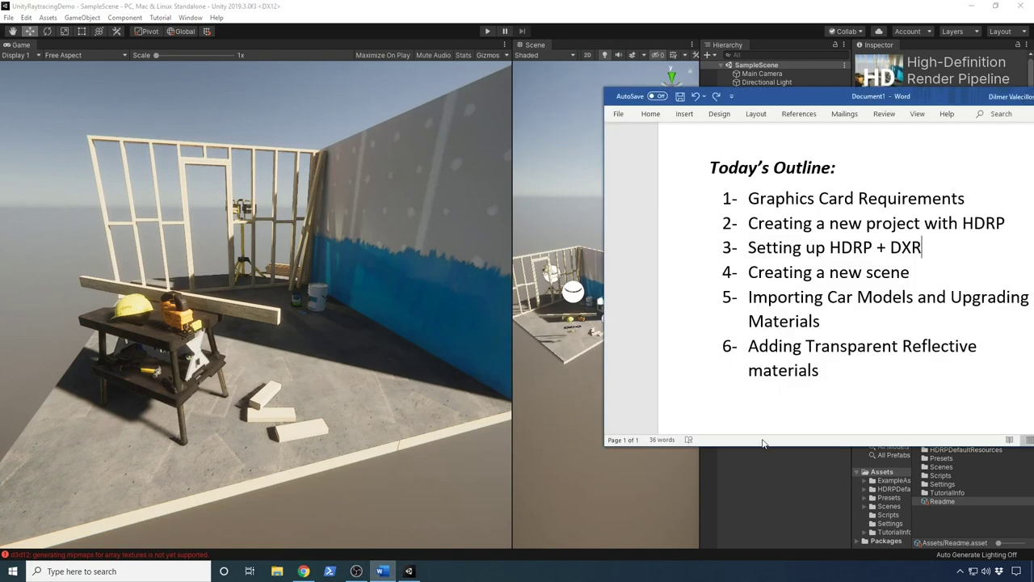
click(771, 463)
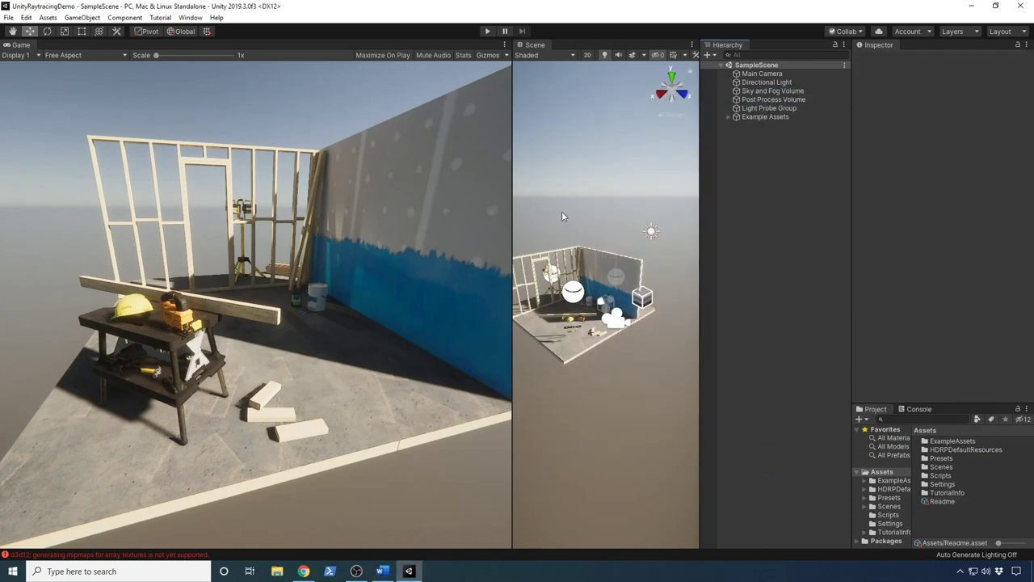
click(889, 505)
right_click(956, 489)
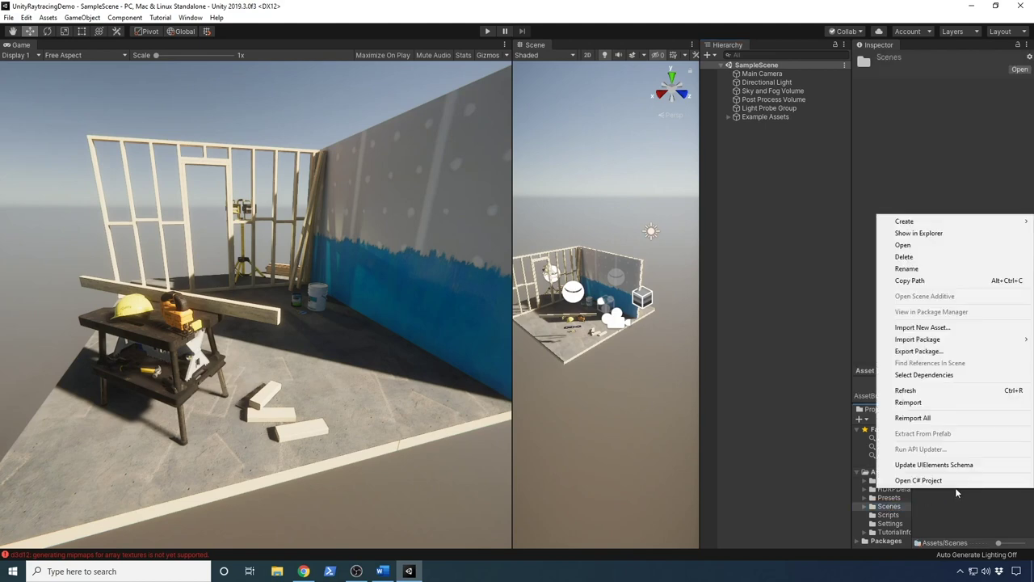
mouse_move(929, 225)
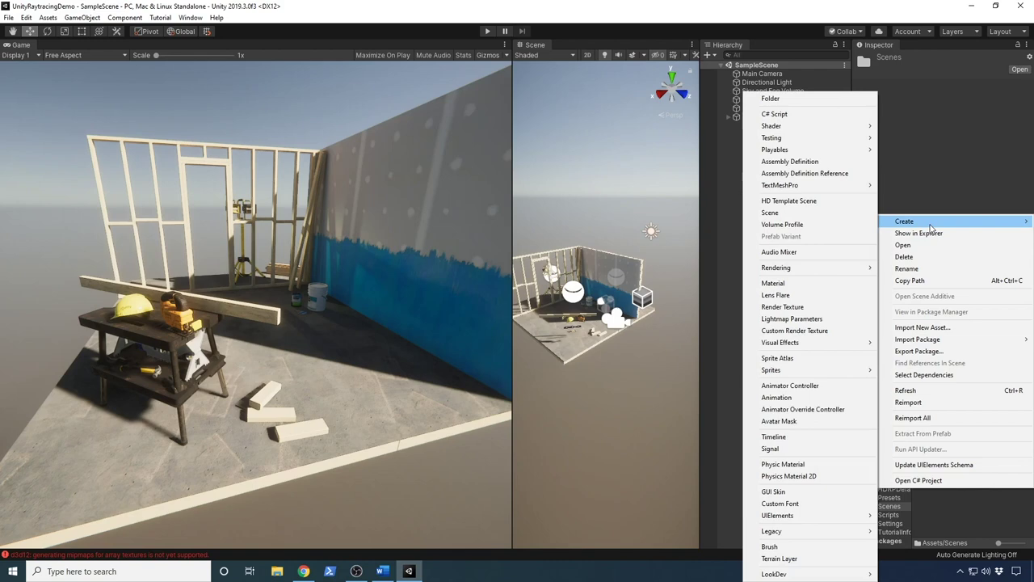
click(772, 213)
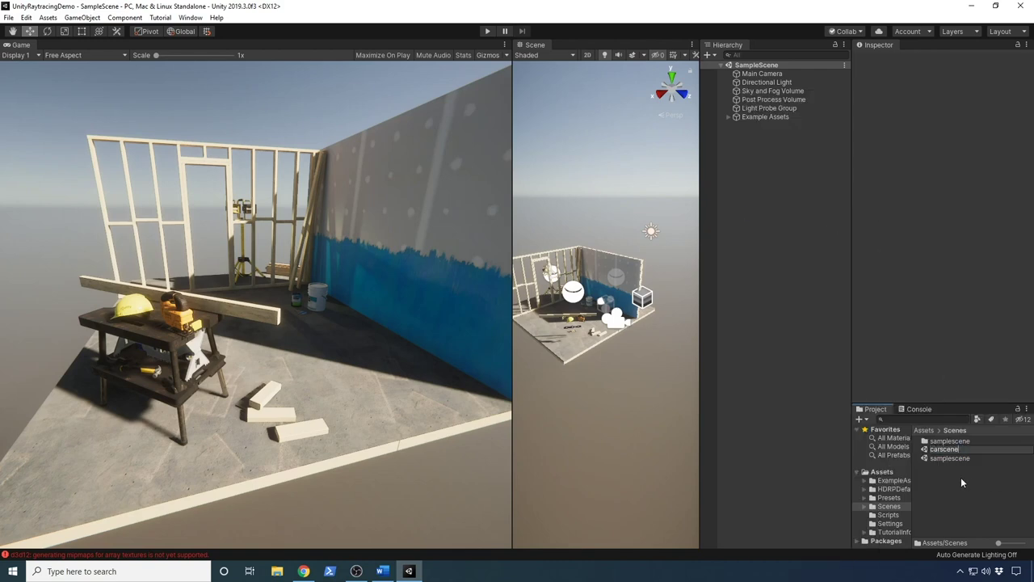
key(Return)
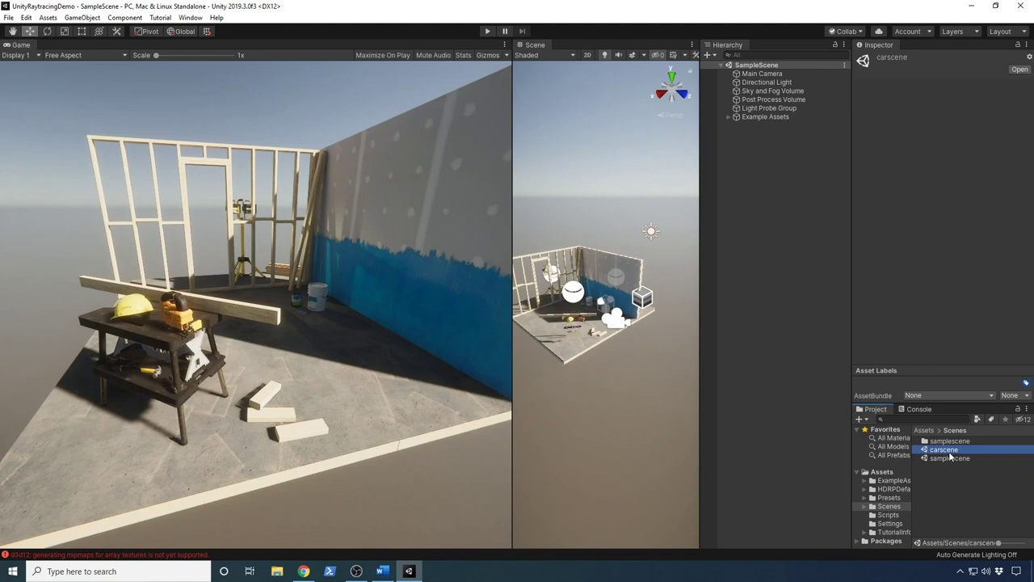
double_click(949, 451)
Step: Save a new default HDRP scene as carscene in the Scenes folder and inspect its Sky and Fog Volume and Scene PostProcess
click(8, 17)
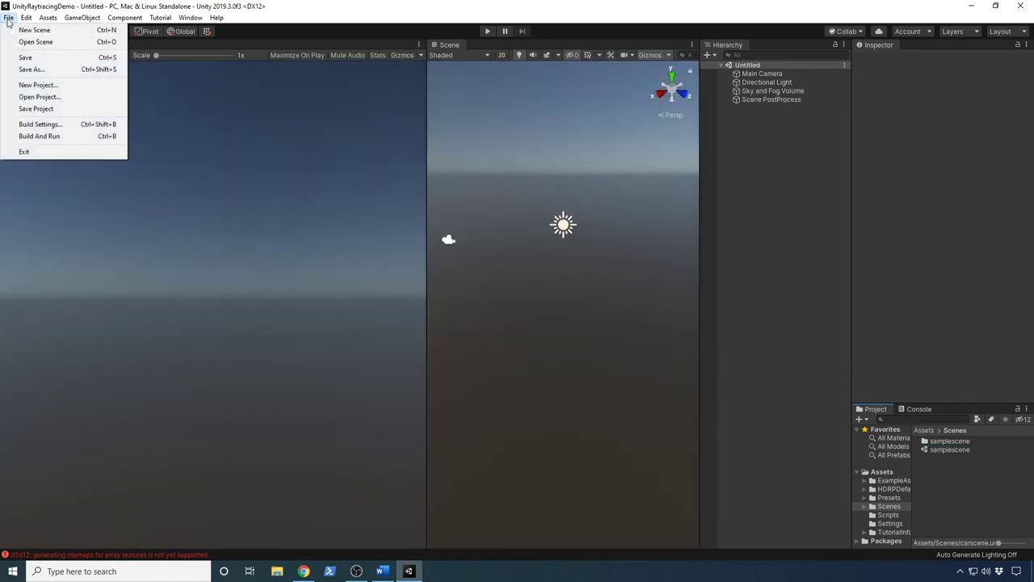
click(31, 70)
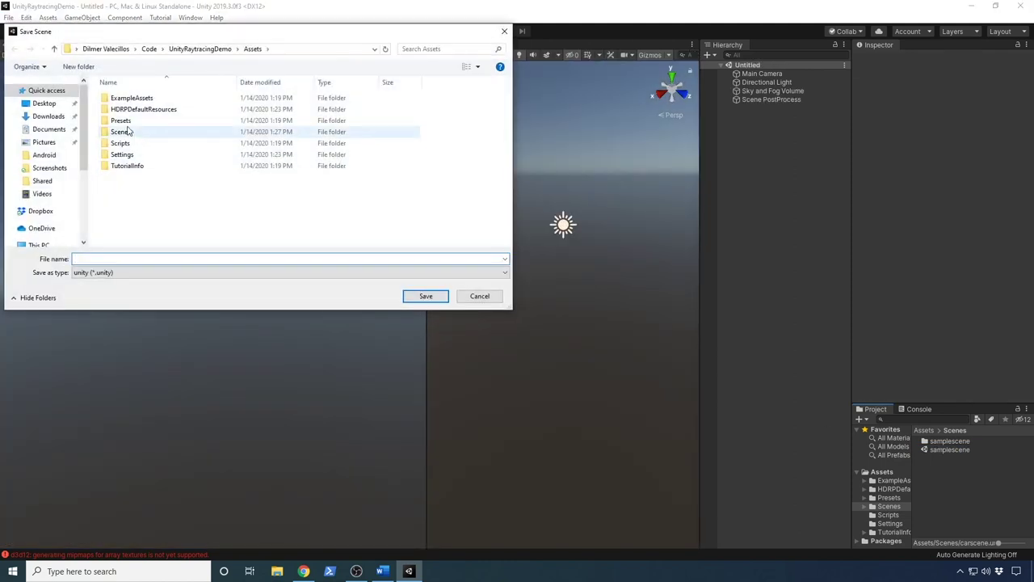
double_click(128, 131)
click(97, 259)
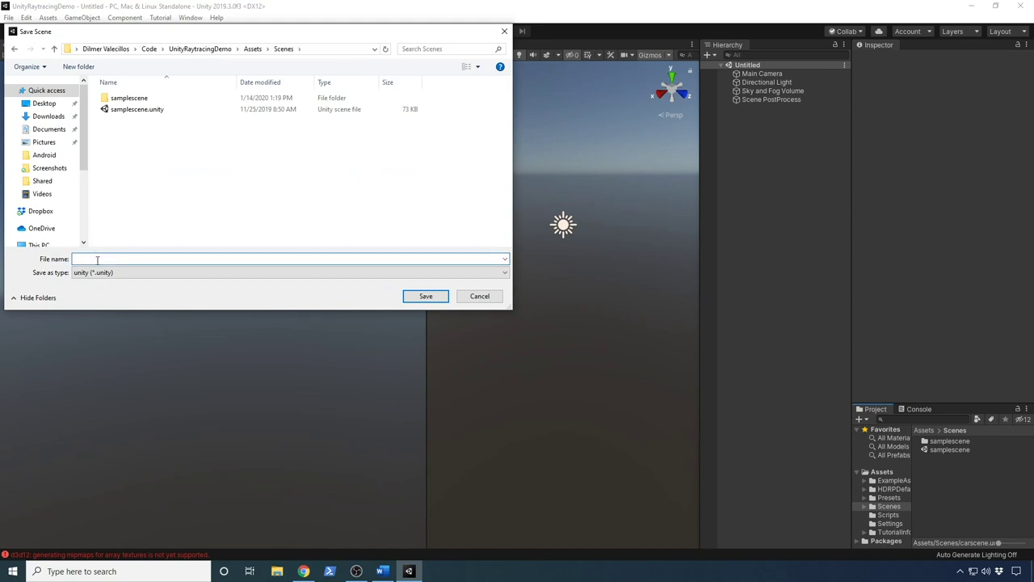
text(carscene)
key(Return)
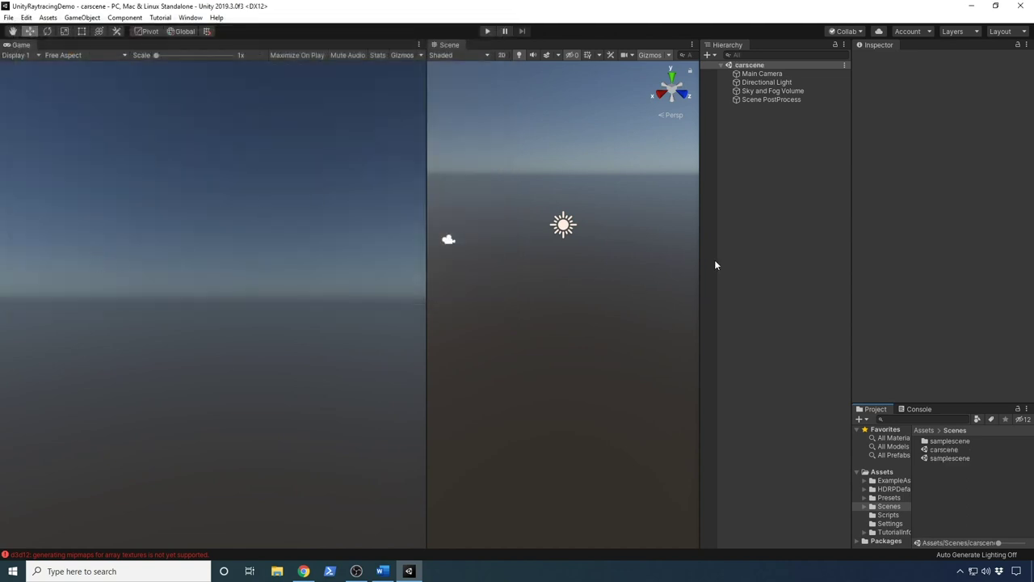
click(769, 90)
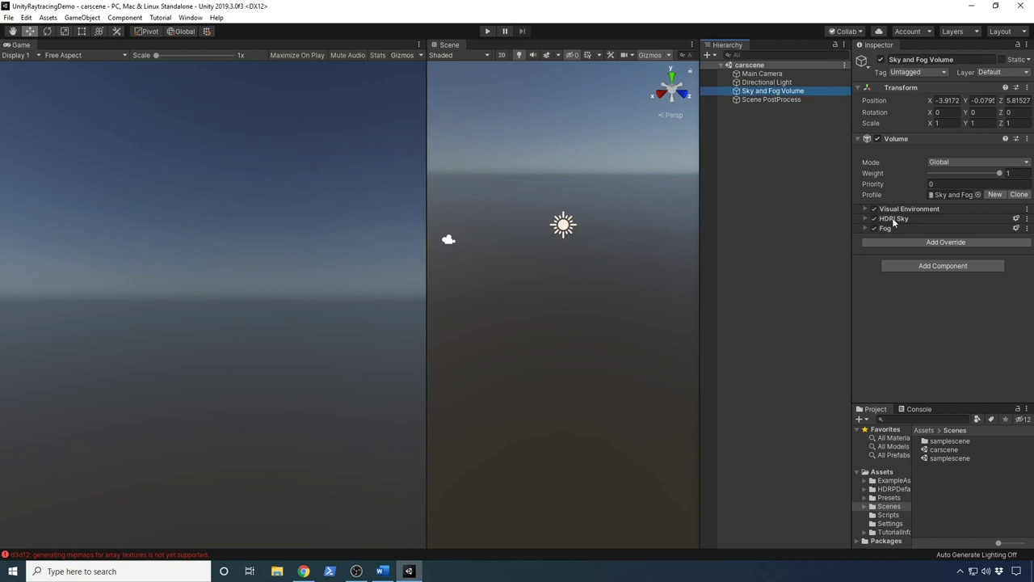
click(761, 101)
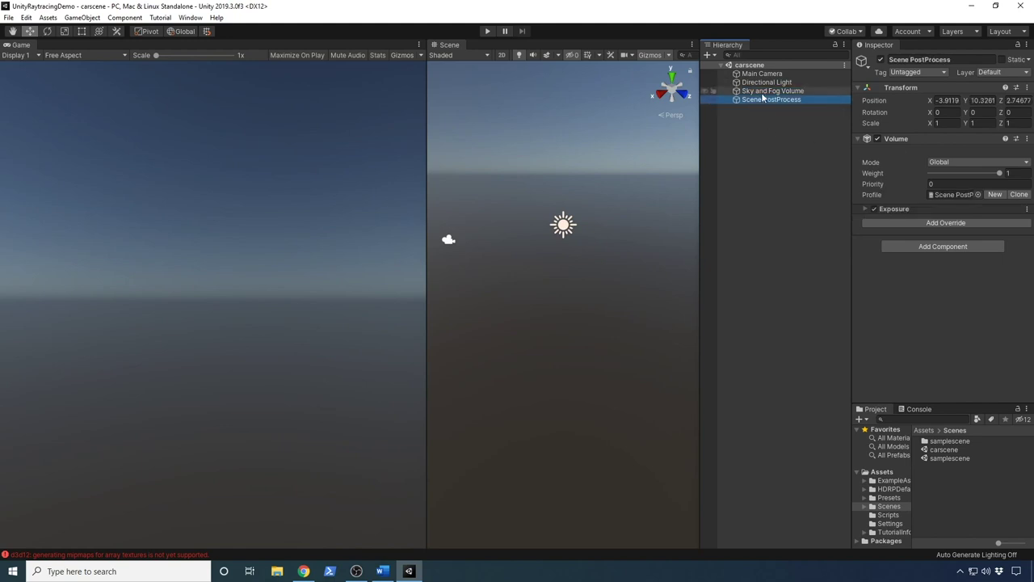
Step: Search the purchased Asset Store assets for "car" and import the Retro Cartoon Cars - Cicada package
click(190, 17)
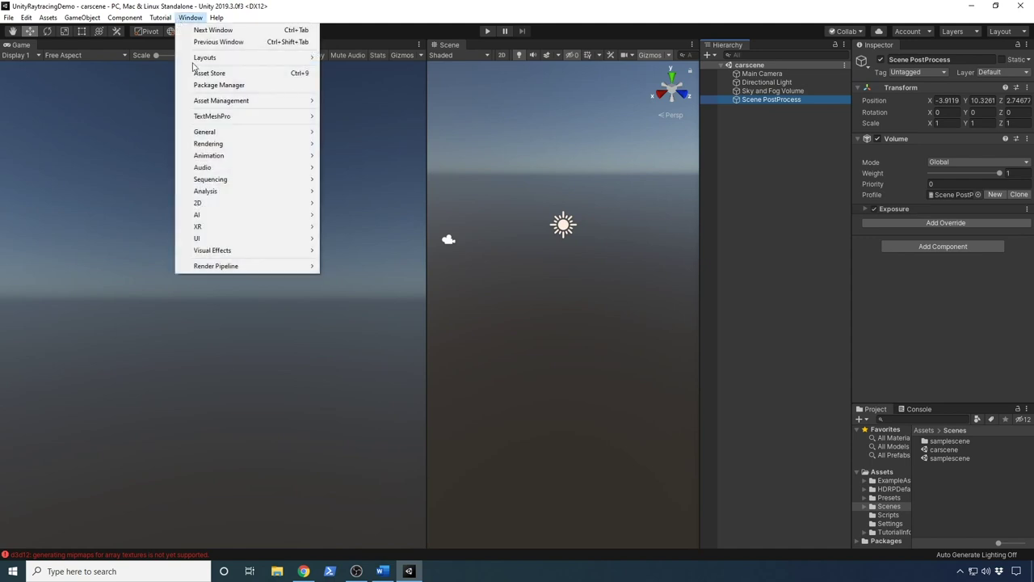
mouse_move(194, 108)
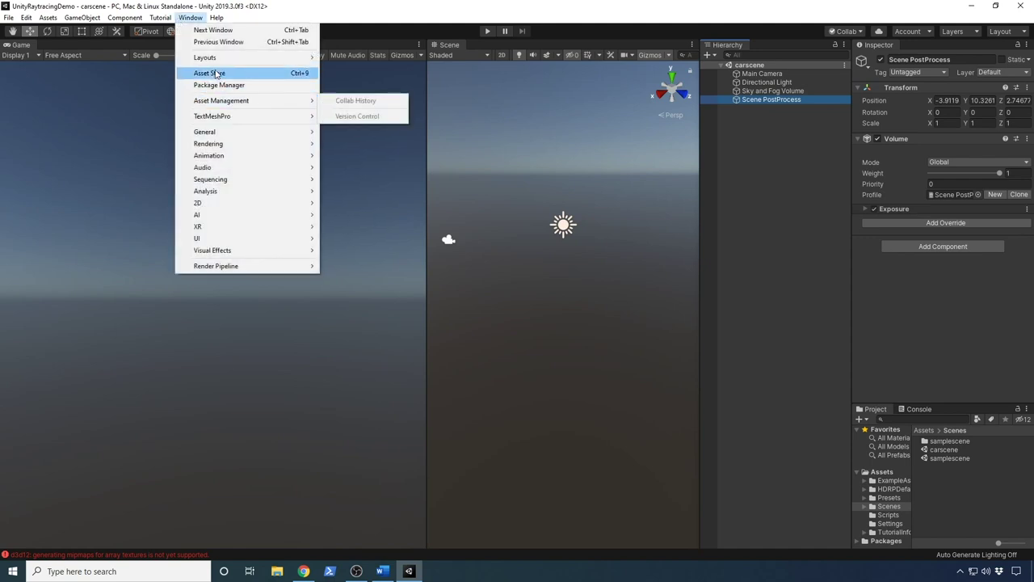
click(209, 73)
drag(423, 92, 312, 97)
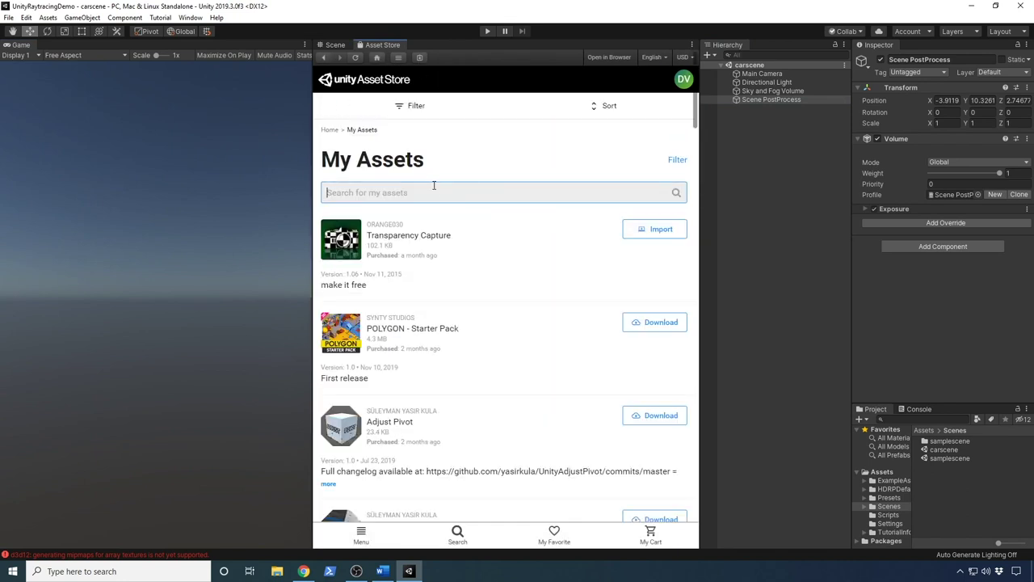
text(car)
key(Return)
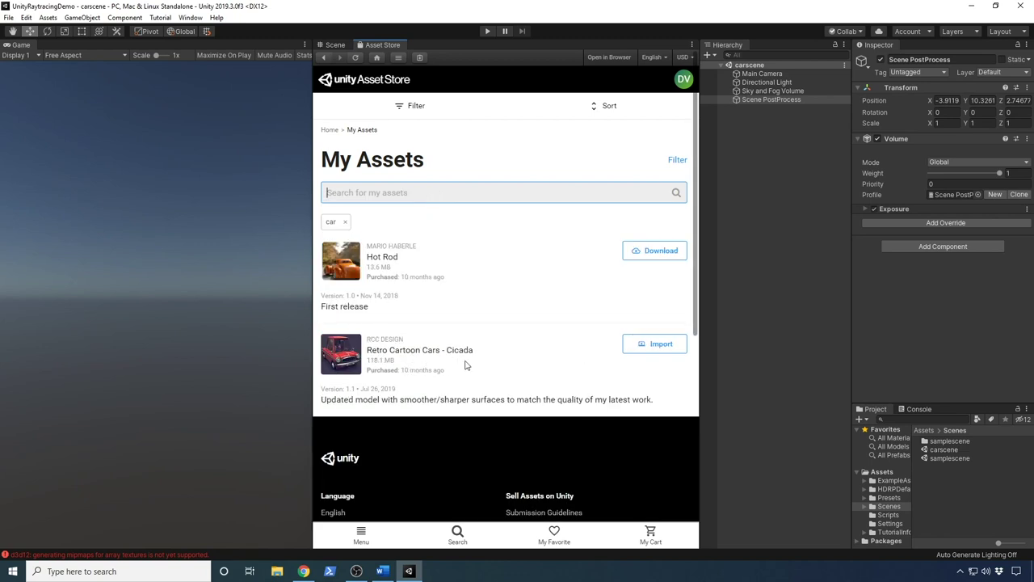
click(638, 347)
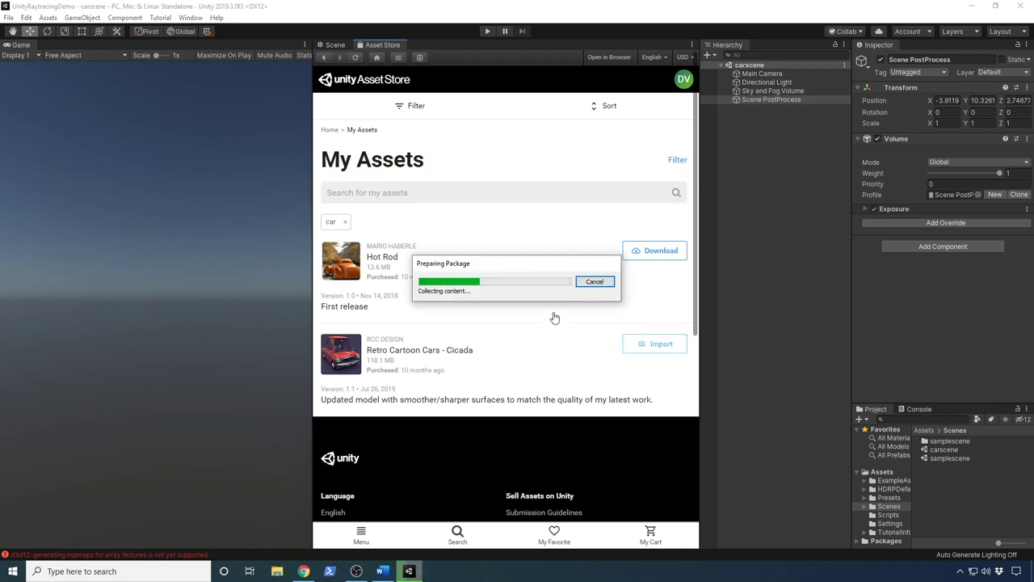
click(172, 306)
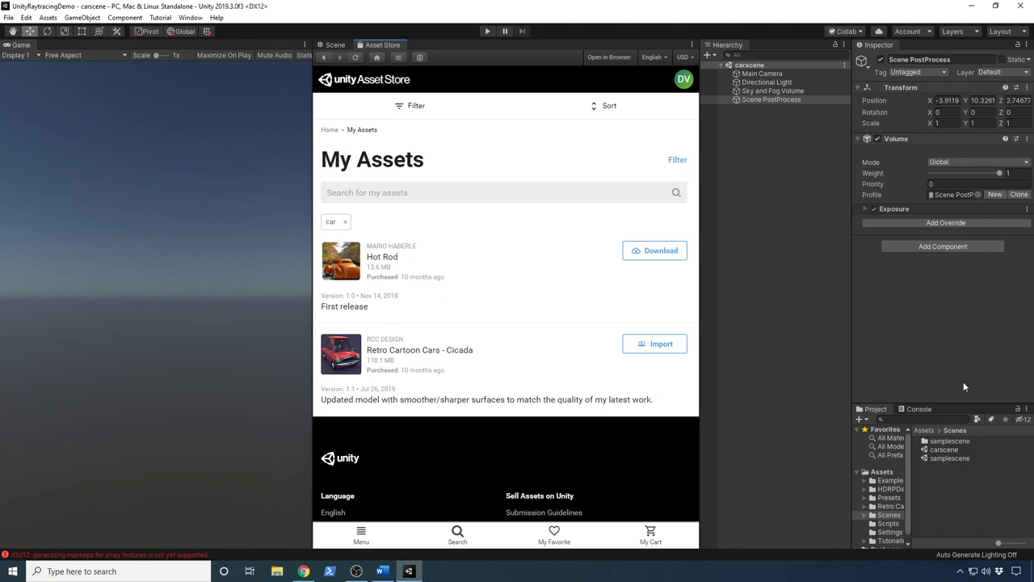
Step: Dock the Project window below the Hierarchy and clear the console messages
drag(876, 409, 802, 425)
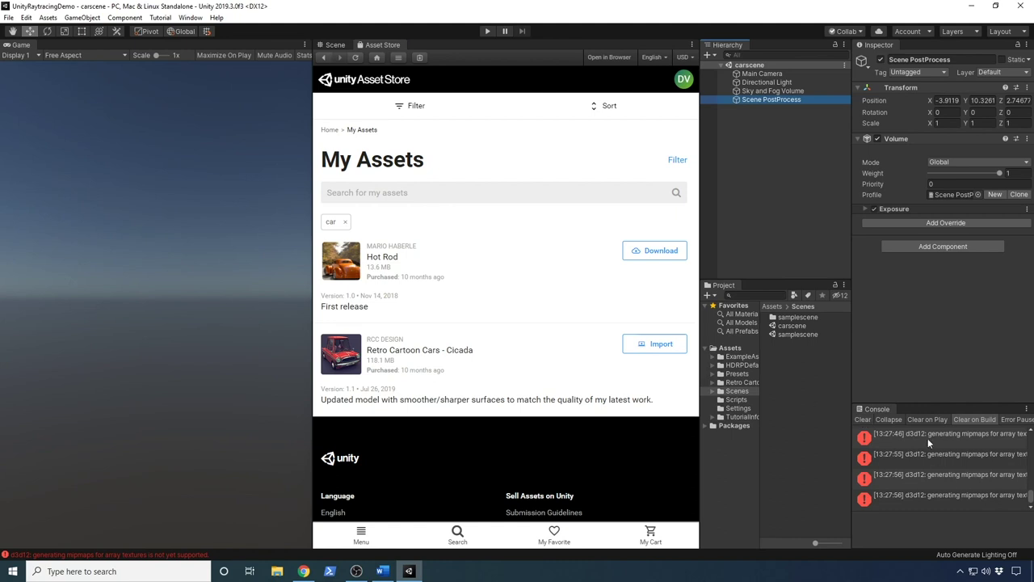
click(863, 419)
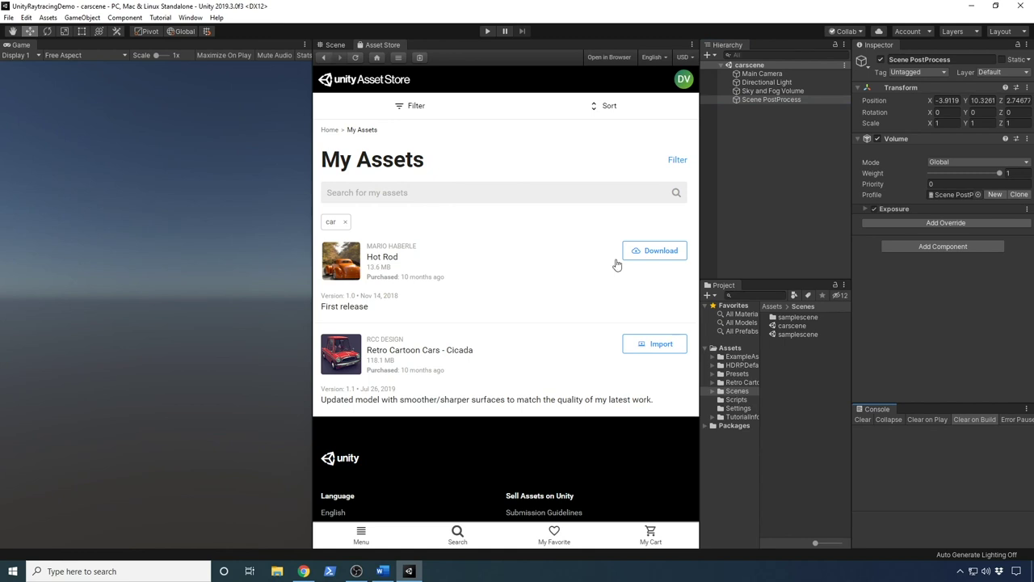
Step: Return to the Scene view and add the CICADA_PARENT prefab from the Retro Cartoon Cars Prefabs folder to carscene
click(334, 45)
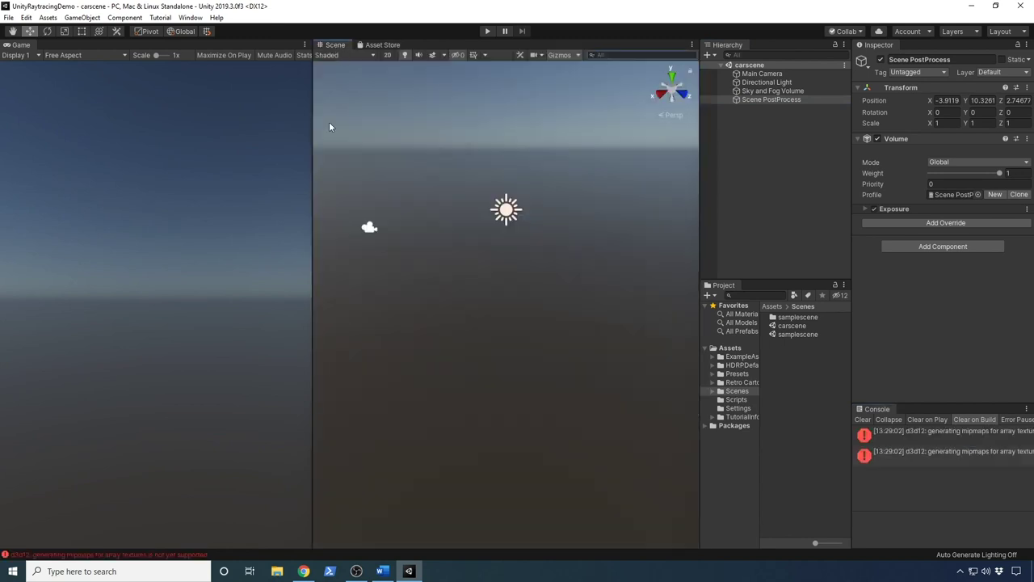
click(741, 382)
click(780, 325)
double_click(781, 326)
drag(785, 315, 770, 214)
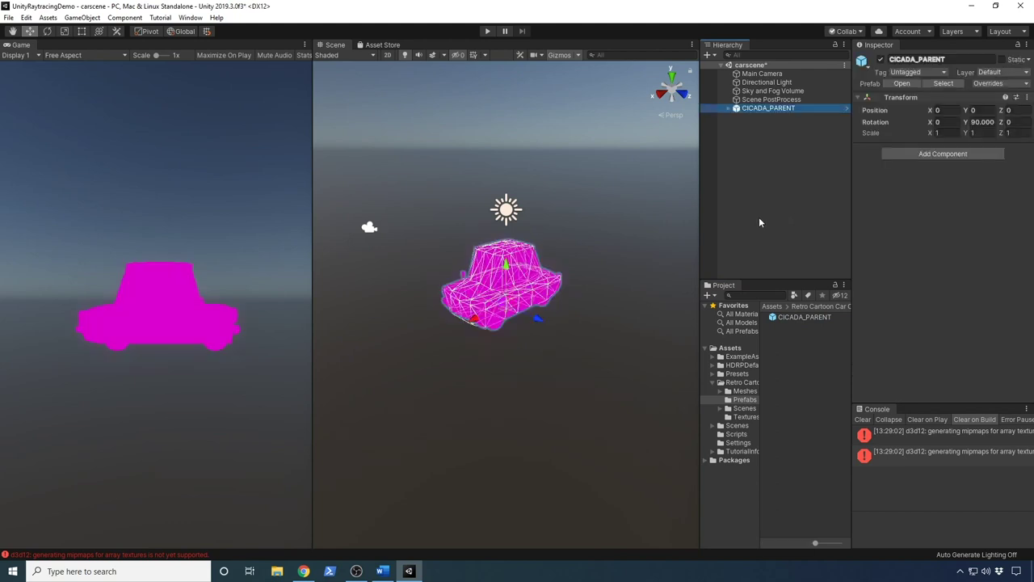
Step: Orbit to a raised front-corner view of the car and align the Main Camera with that view
alt+drag(597, 284, 621, 349)
click(756, 74)
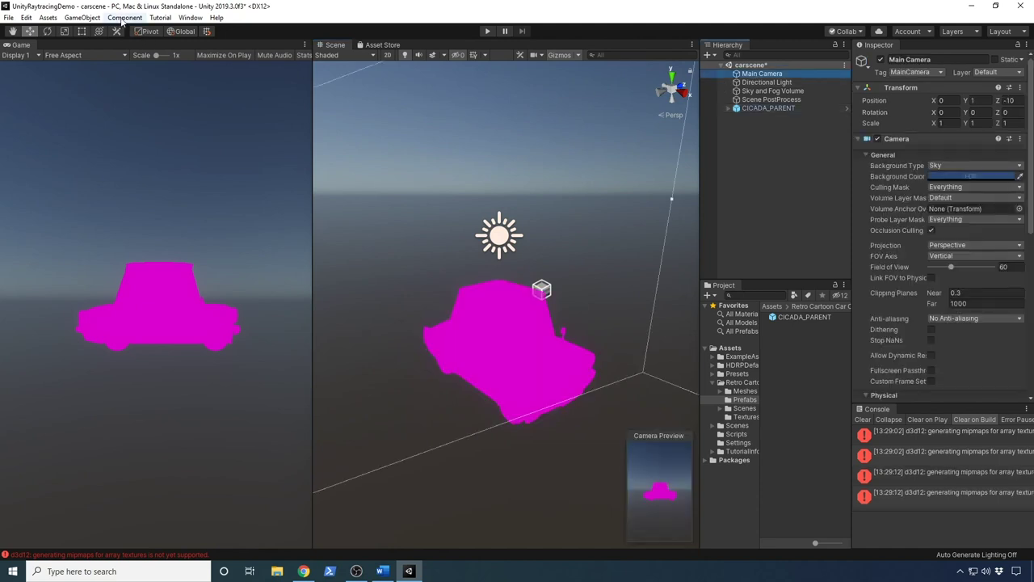
click(81, 17)
click(102, 266)
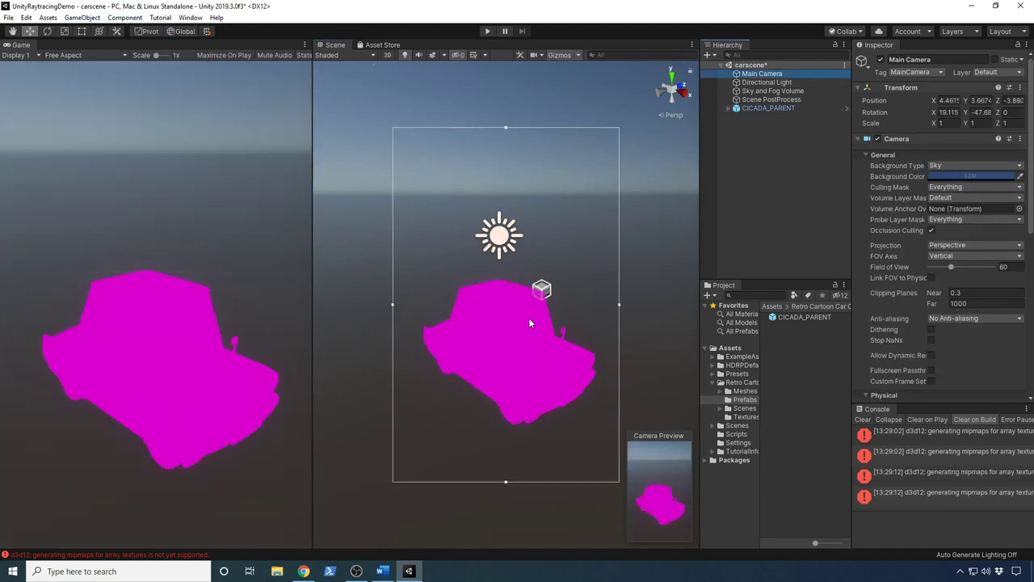
scroll(538, 317, down, 1)
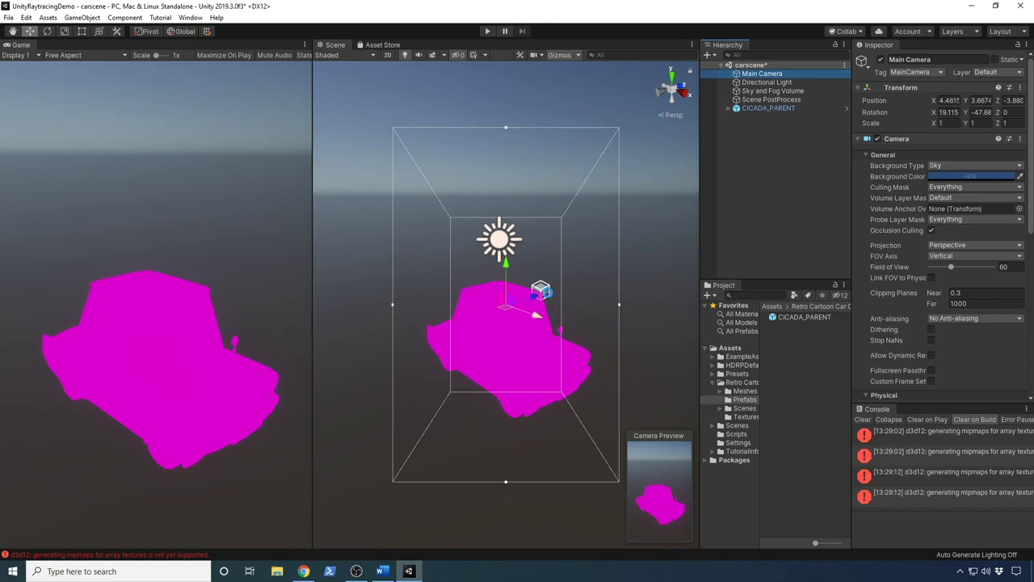
Step: Upgrade all the car's materials, from CICADA_3072 to No Name in the Meshes Materials folder, to High Definition materials
click(746, 390)
double_click(791, 317)
click(798, 317)
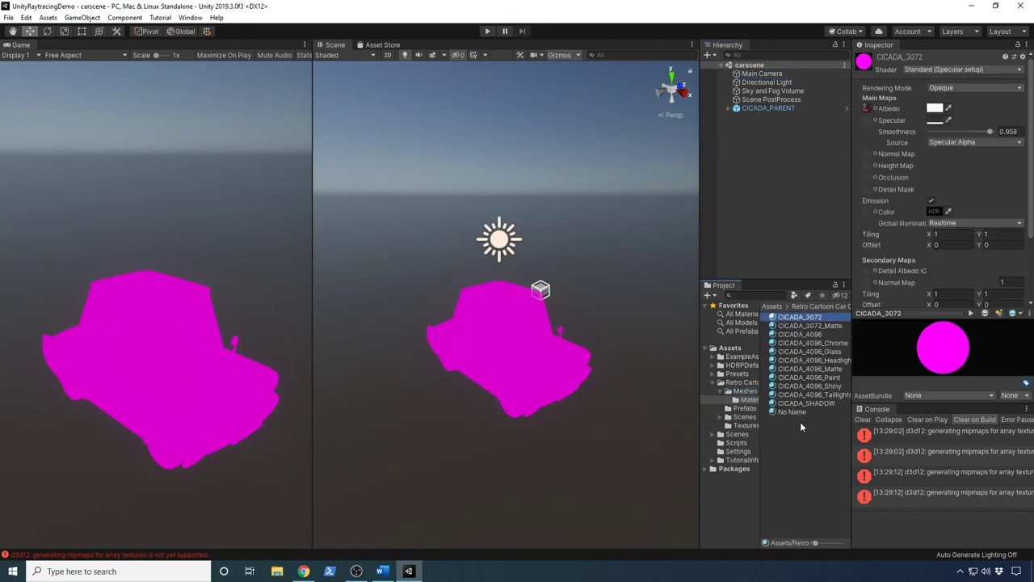
shift+click(806, 410)
click(84, 17)
mouse_move(50, 20)
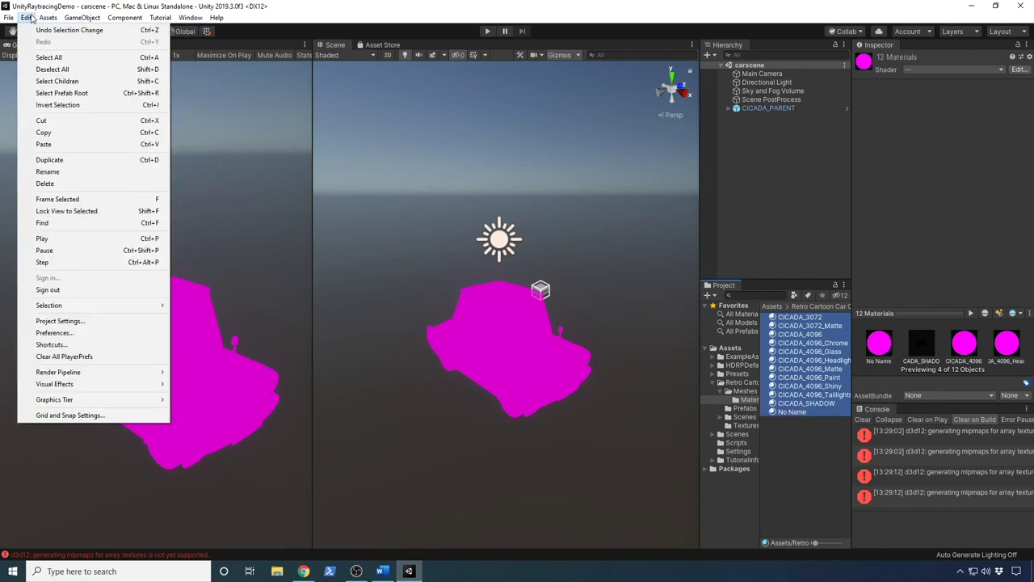
mouse_move(111, 374)
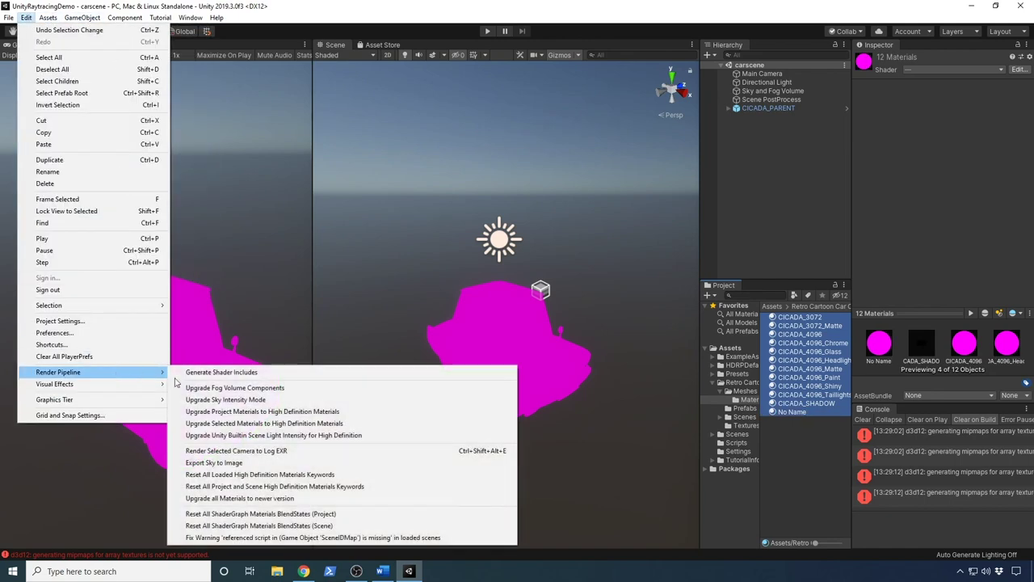
click(234, 423)
click(554, 307)
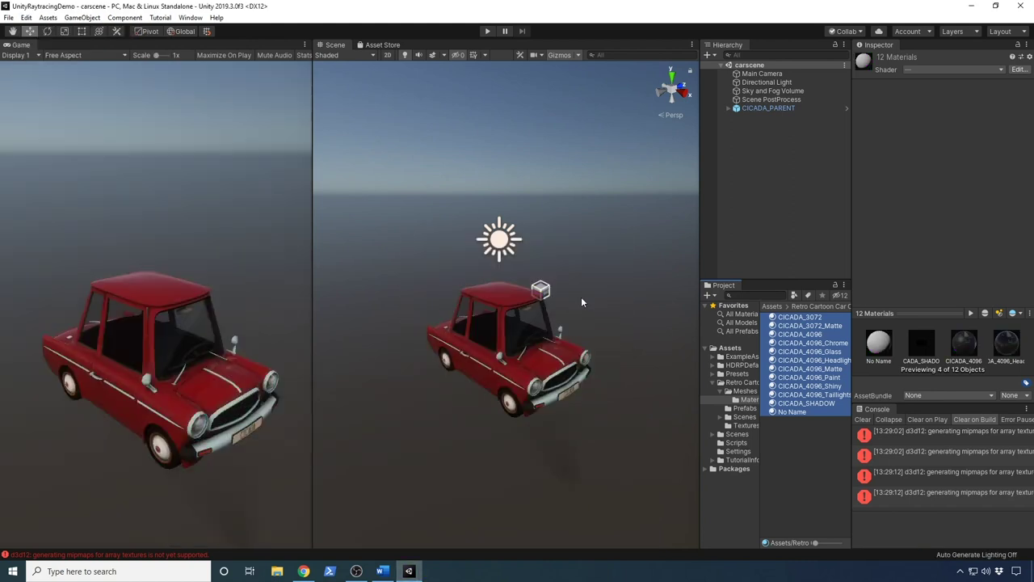
scroll(551, 372, up, 5)
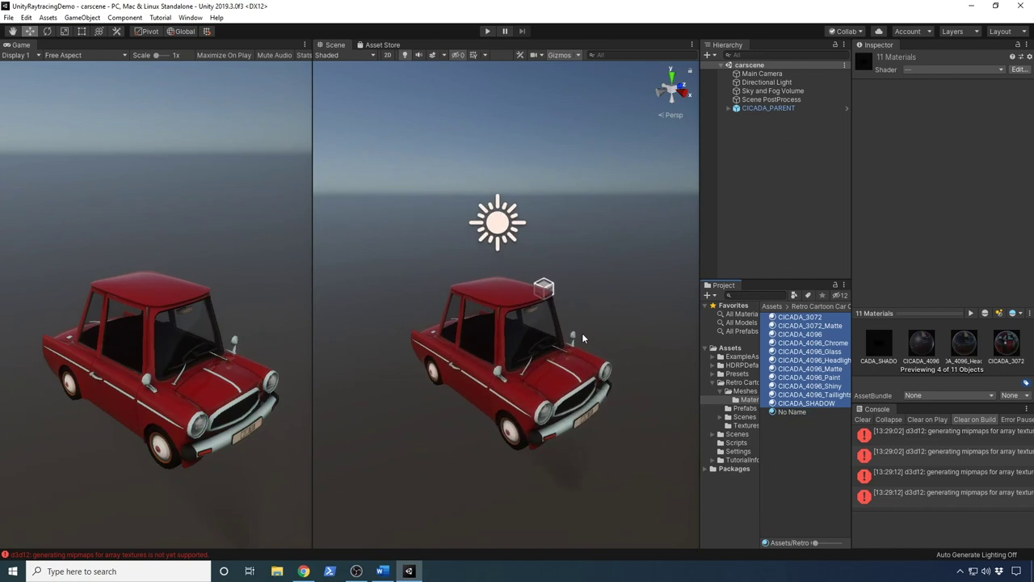
scroll(595, 347, down, 4)
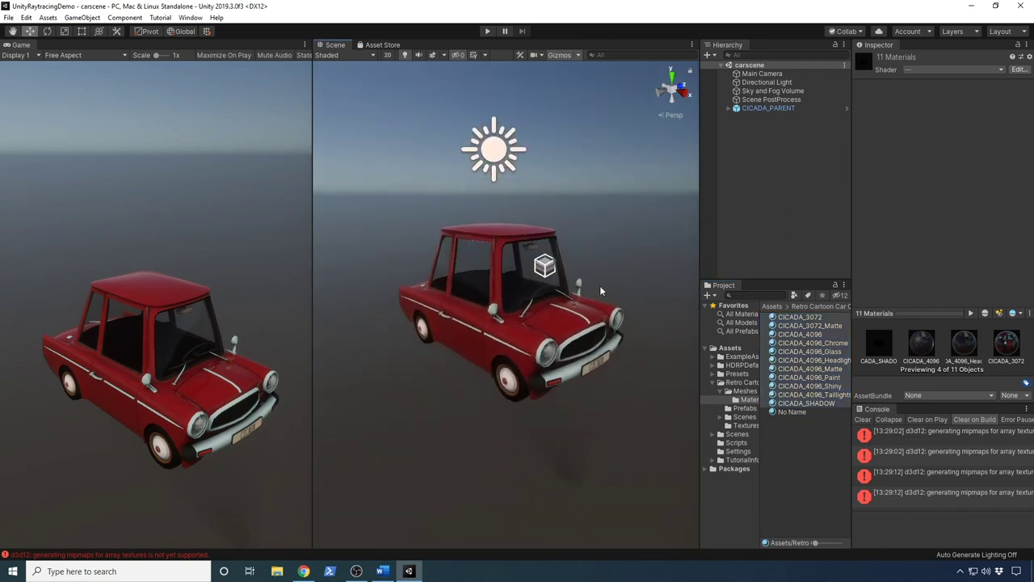
Step: Add a cube to carscene and name it Ground
right_click(784, 150)
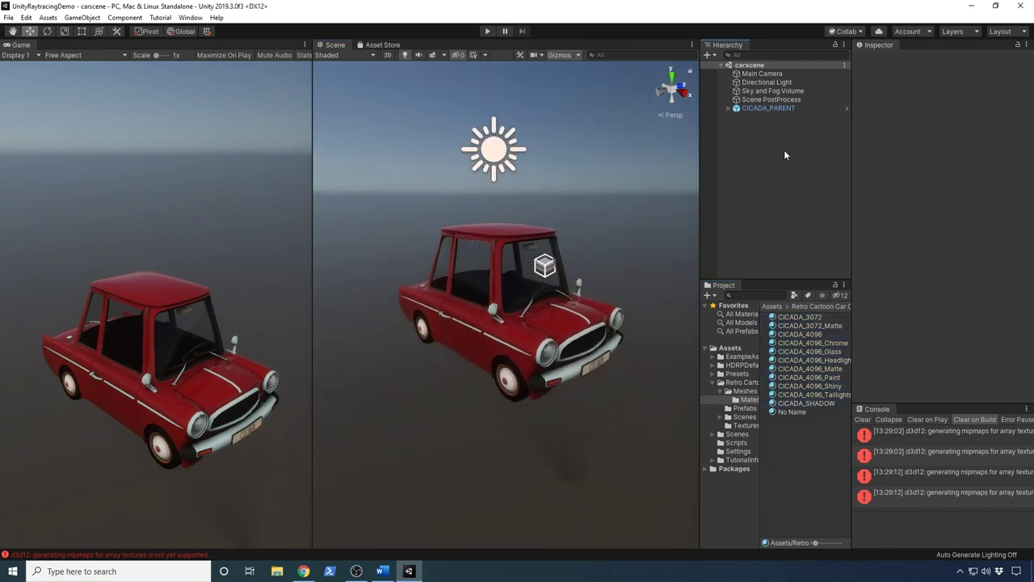
mouse_move(797, 264)
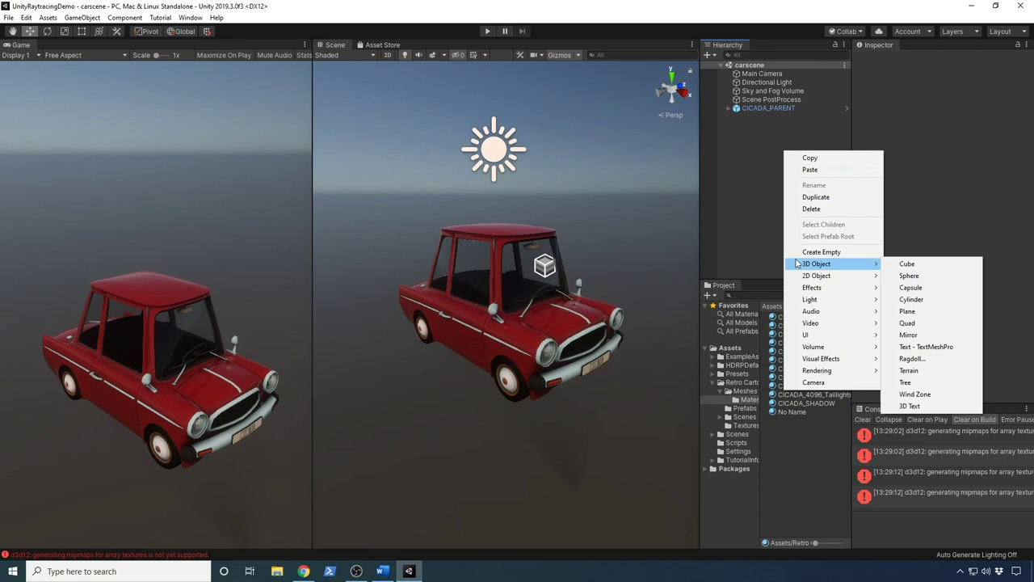
click(906, 264)
click(761, 116)
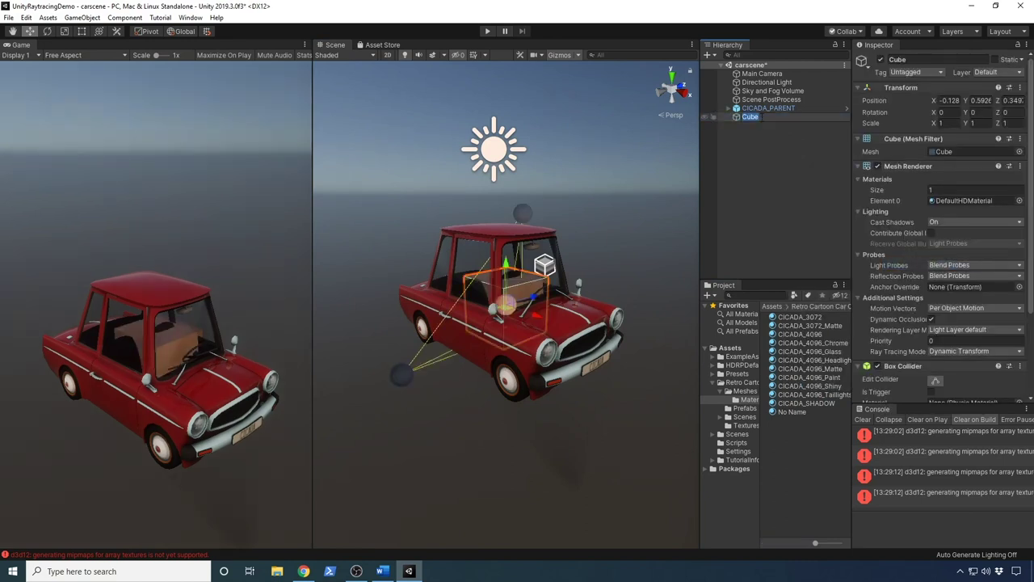
text(Ground)
key(Return)
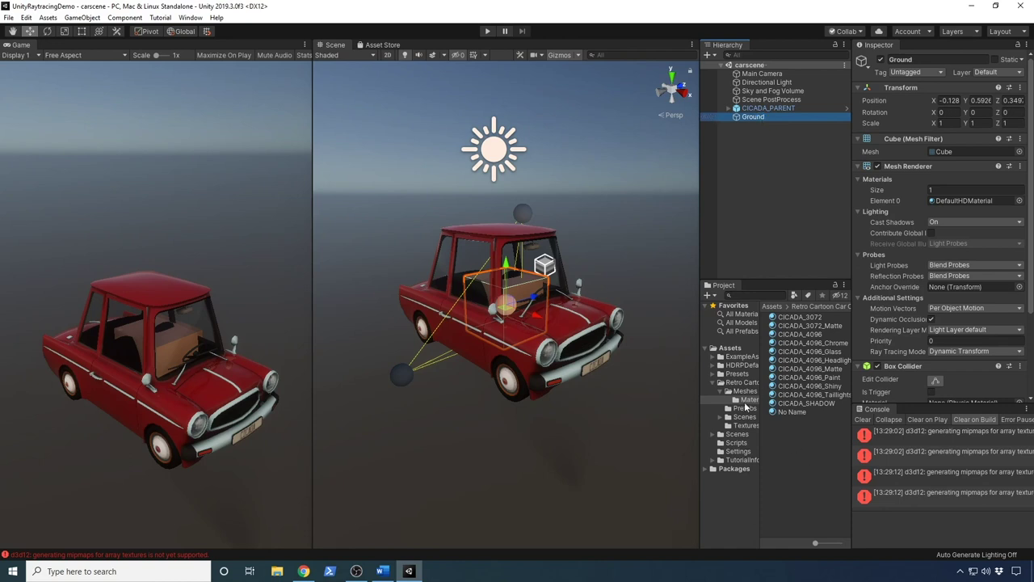
Step: Create a folder named Materials directly under Assets
right_click(736, 352)
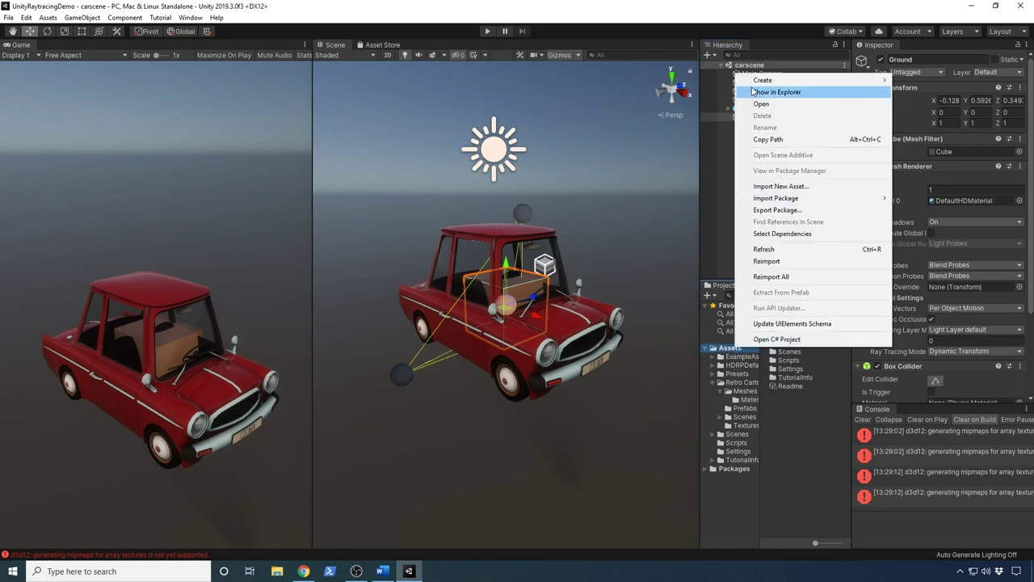
mouse_move(859, 81)
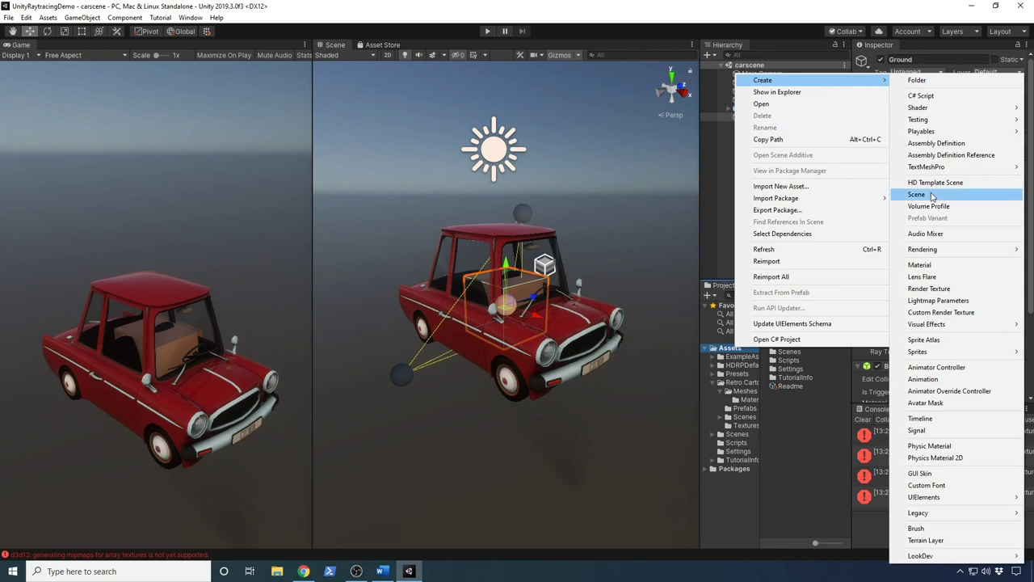
click(917, 80)
text(Materials)
key(Return)
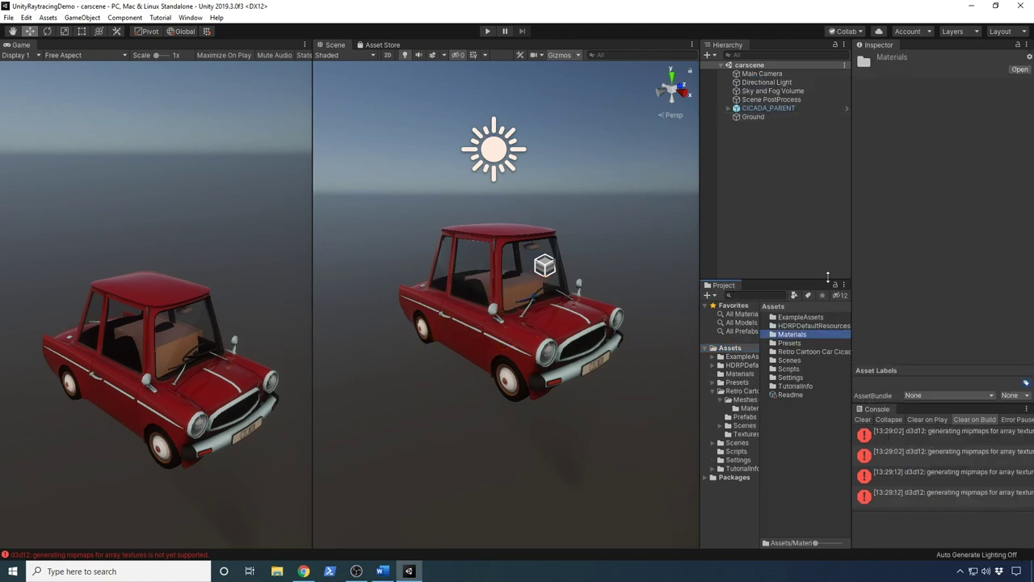
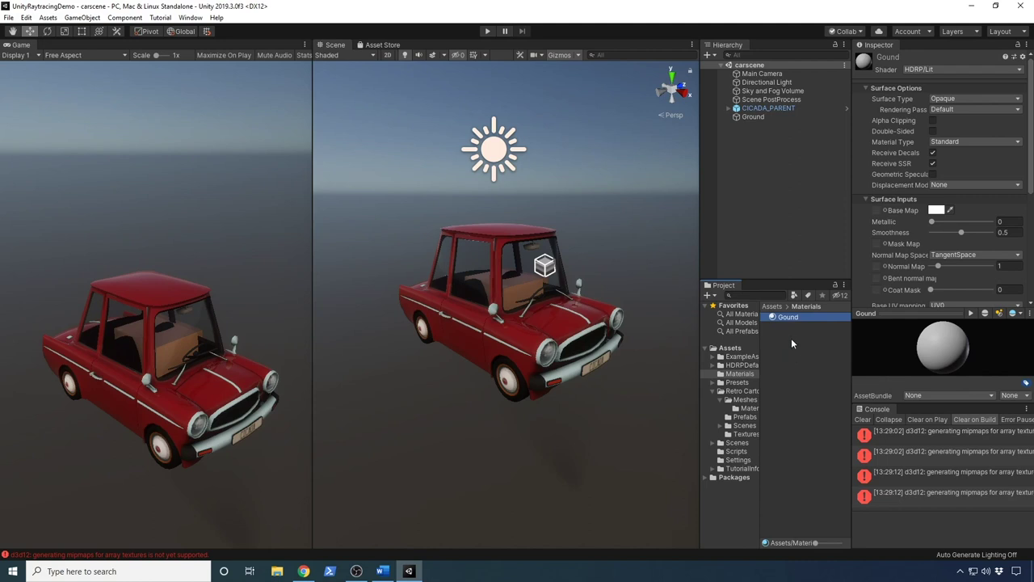
Step: Correct the misspelled Gound material's name to Ground and assign it to the Ground cube
click(786, 316)
text(Ground)
key(Return)
drag(783, 321, 755, 116)
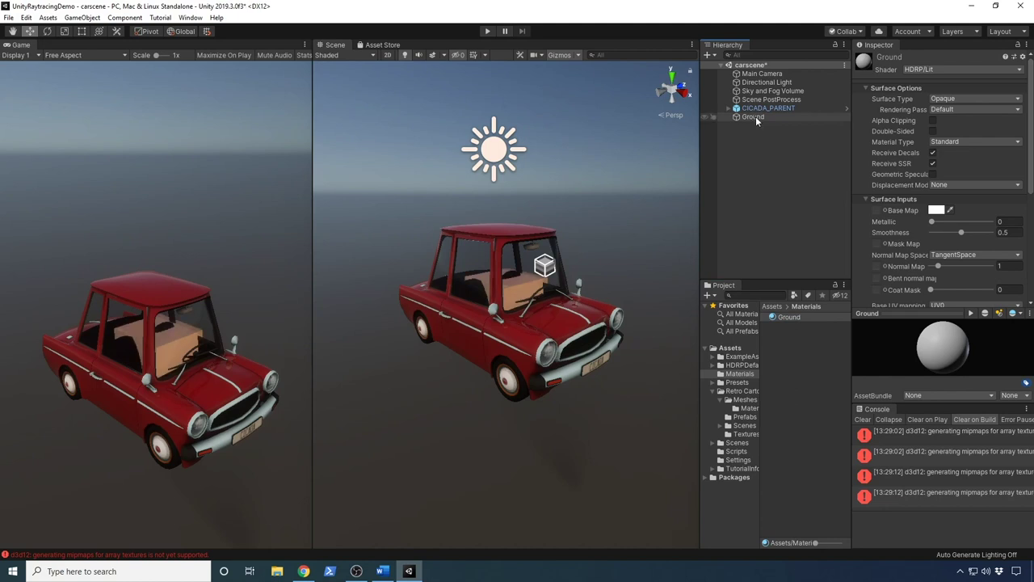
Step: Scale the Ground cube to 100 in X, 0.1 in Y and 100 in Z
click(755, 117)
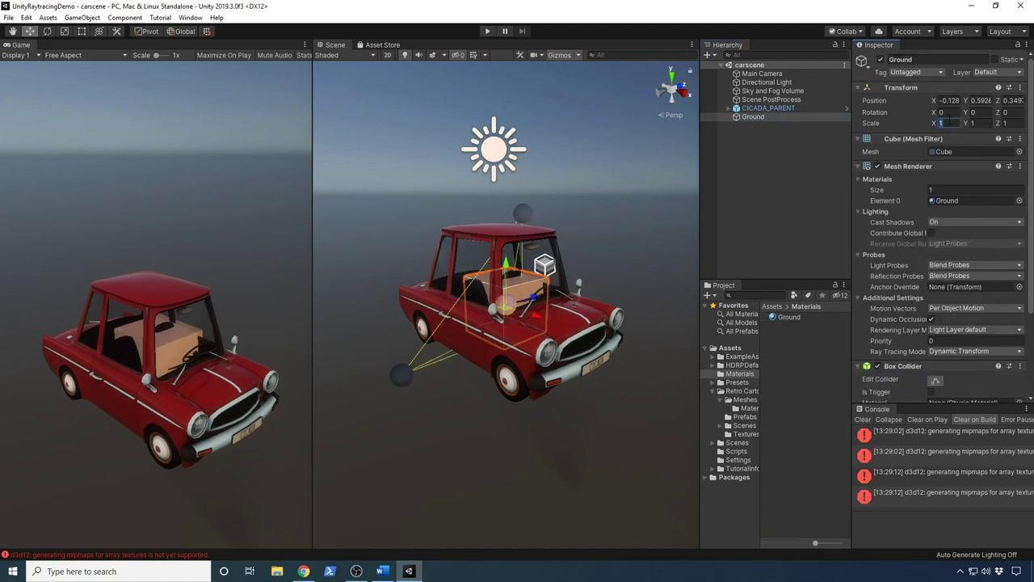
text(100)
key(Tab)
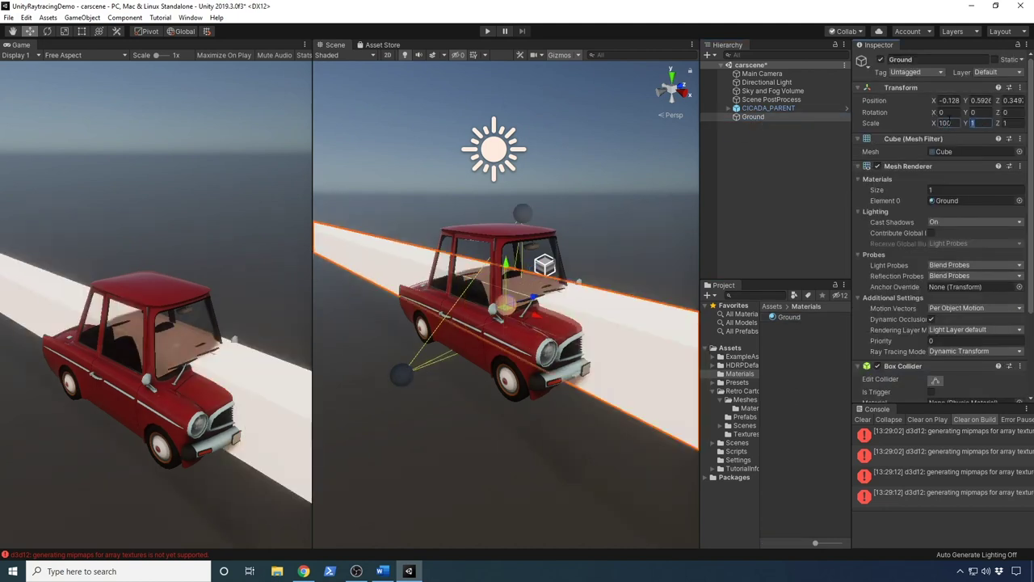
text(0.1)
key(Tab)
text(100)
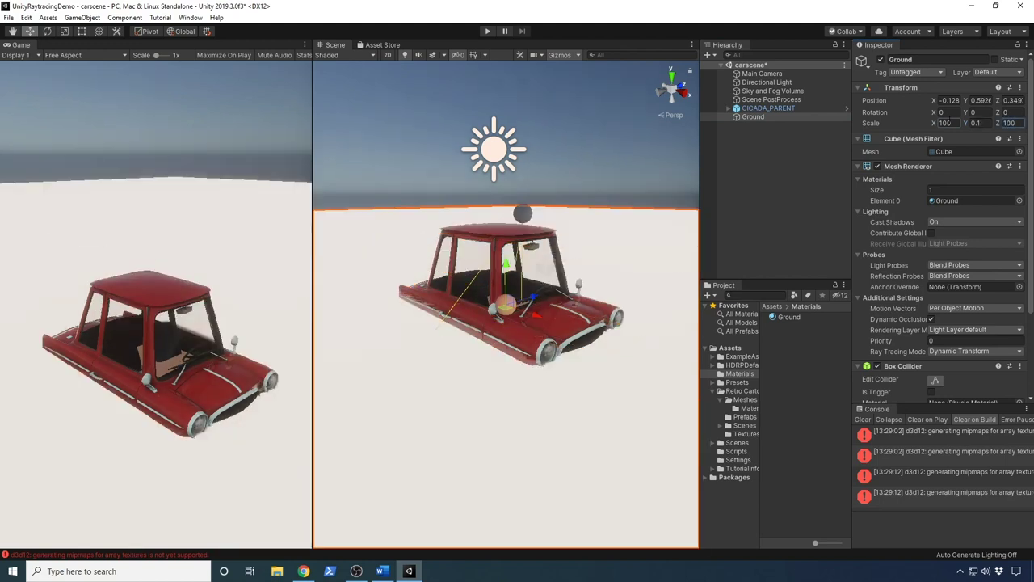
key(Return)
Step: Lower the Ground slab to just beneath the car's wheels, at a Y position of about -0.04, and check the fit
drag(506, 262, 506, 295)
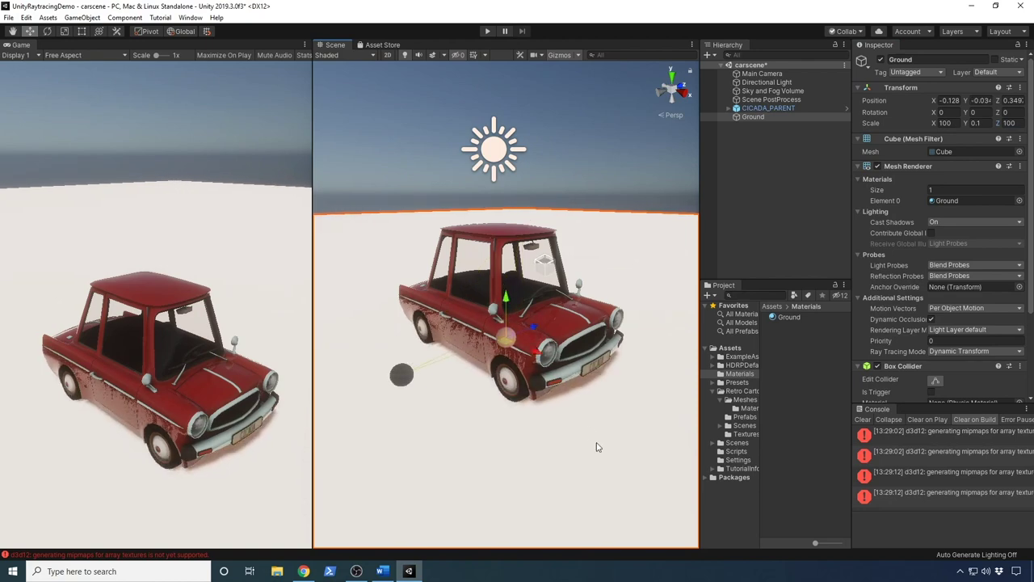
scroll(566, 420, up, 4)
scroll(587, 459, down, 1)
alt+drag(588, 459, 505, 312)
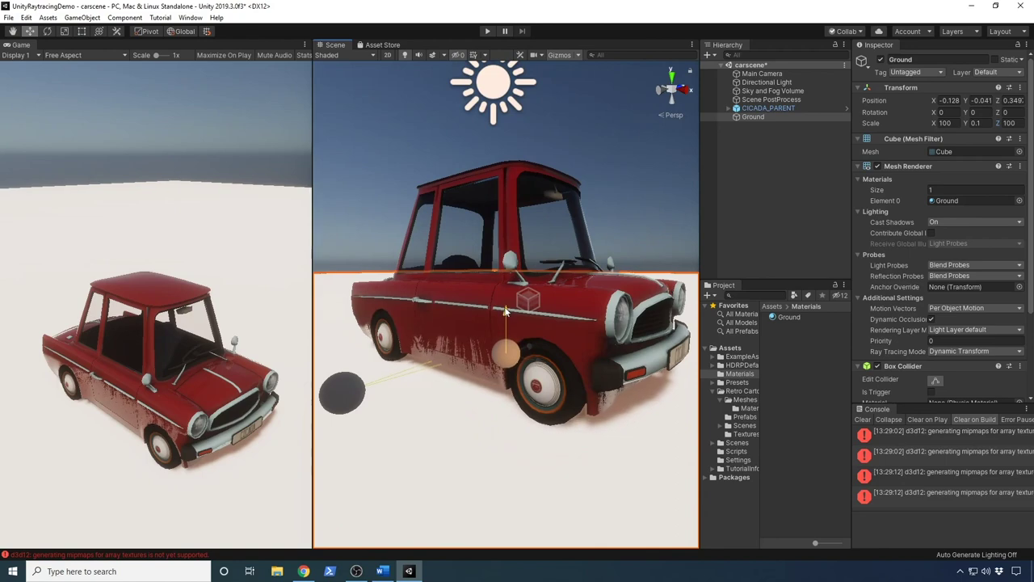
click(595, 190)
alt+drag(595, 190, 529, 195)
alt+drag(534, 282, 557, 327)
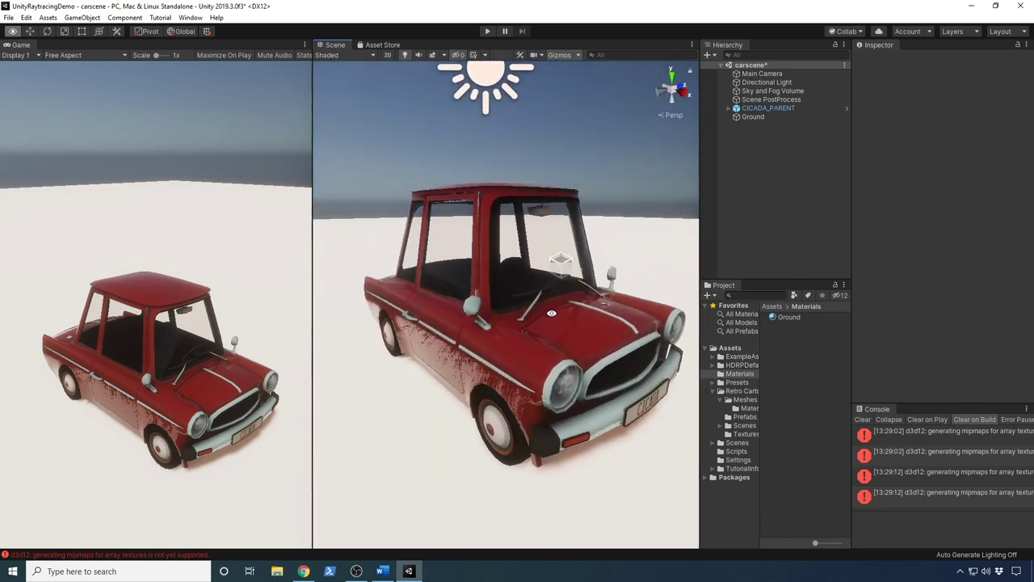
scroll(569, 332, down, 3)
scroll(569, 331, down, 1)
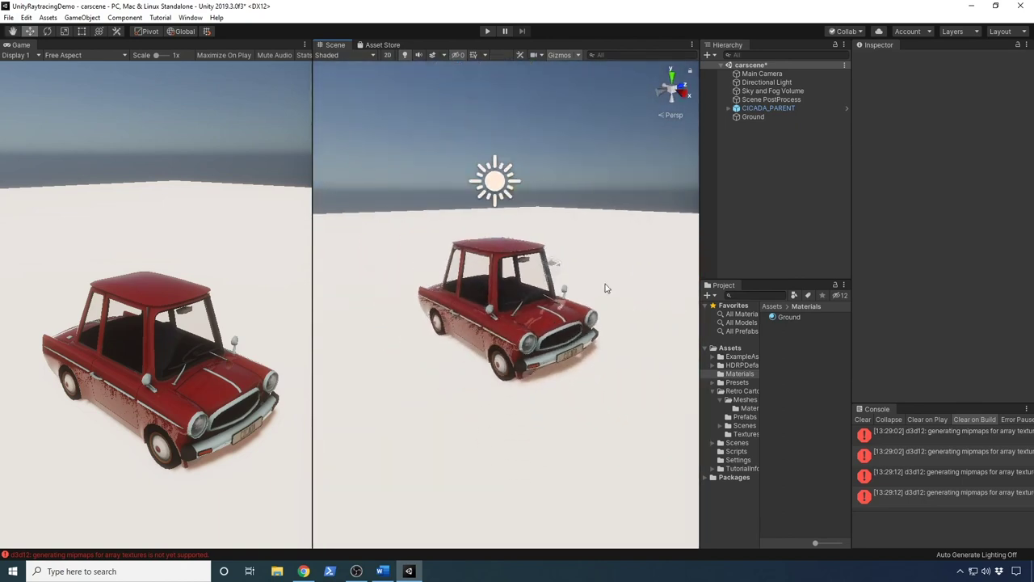
Step: Set the Ground material's base map color to black (000000)
click(799, 320)
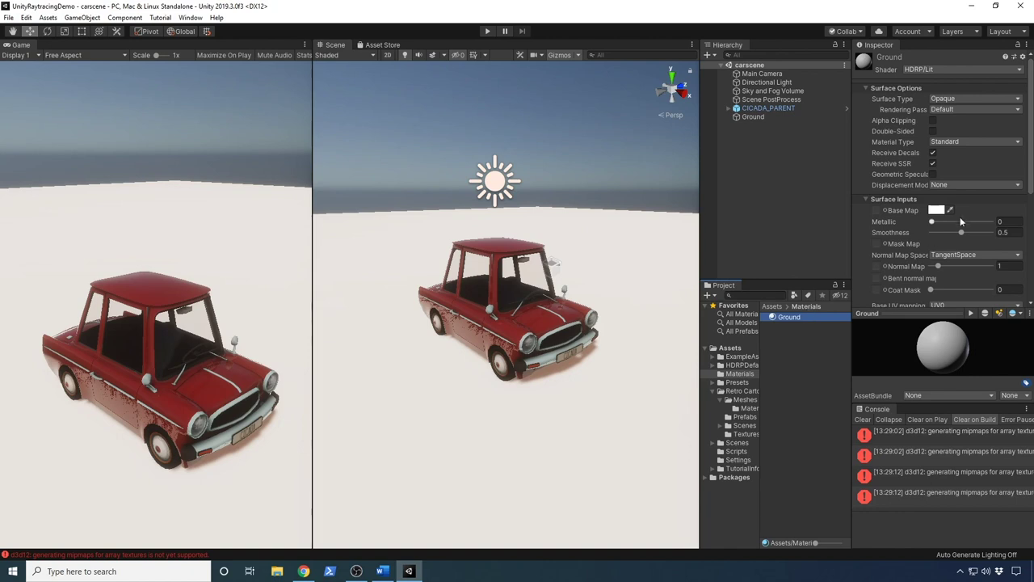
click(935, 210)
drag(686, 279, 645, 354)
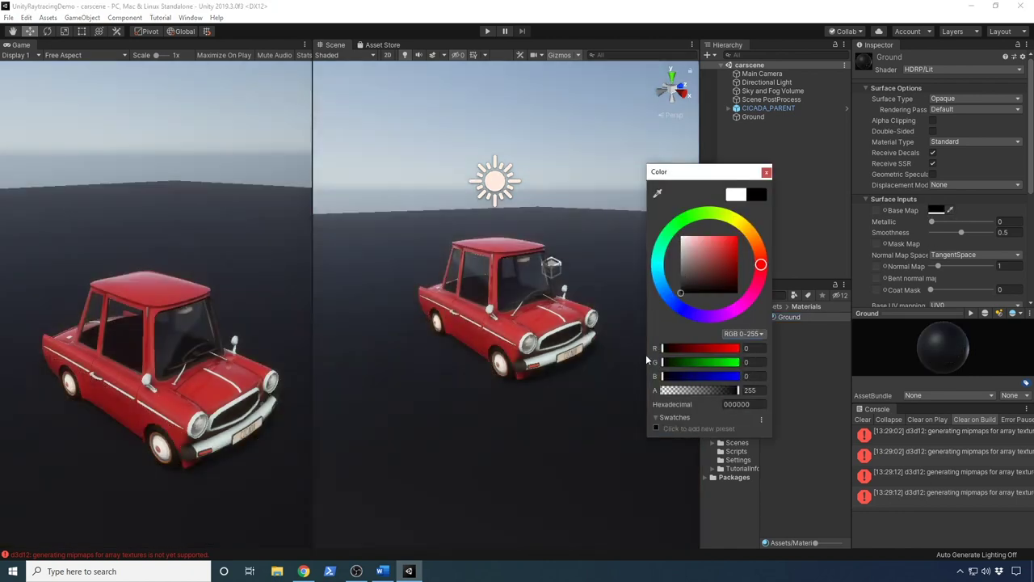
click(766, 172)
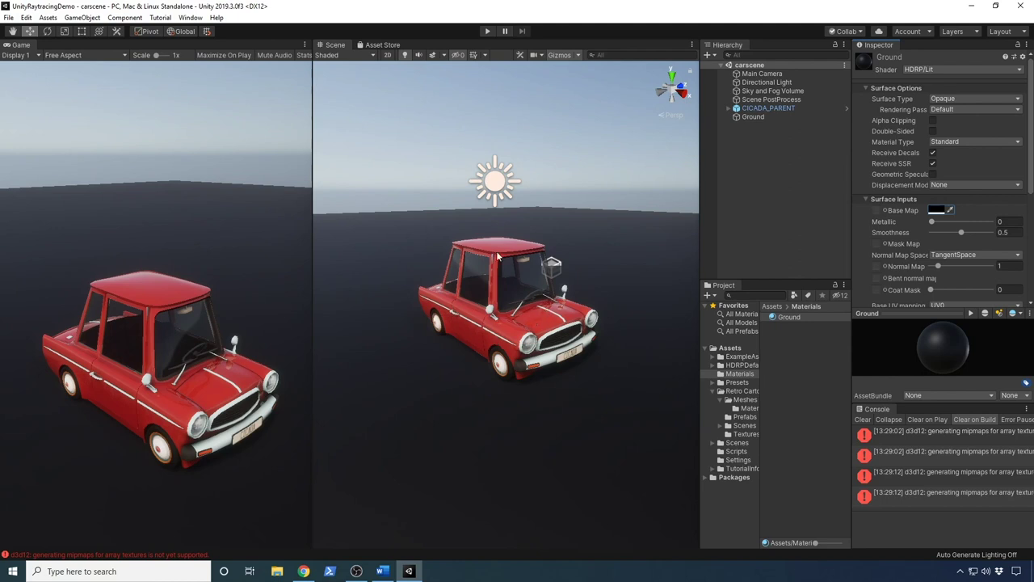
Step: Add a ray-traced Global Illumination override to the Sky and Fog Volume, enable its Ray Tracing option, and collapse its settings
click(750, 116)
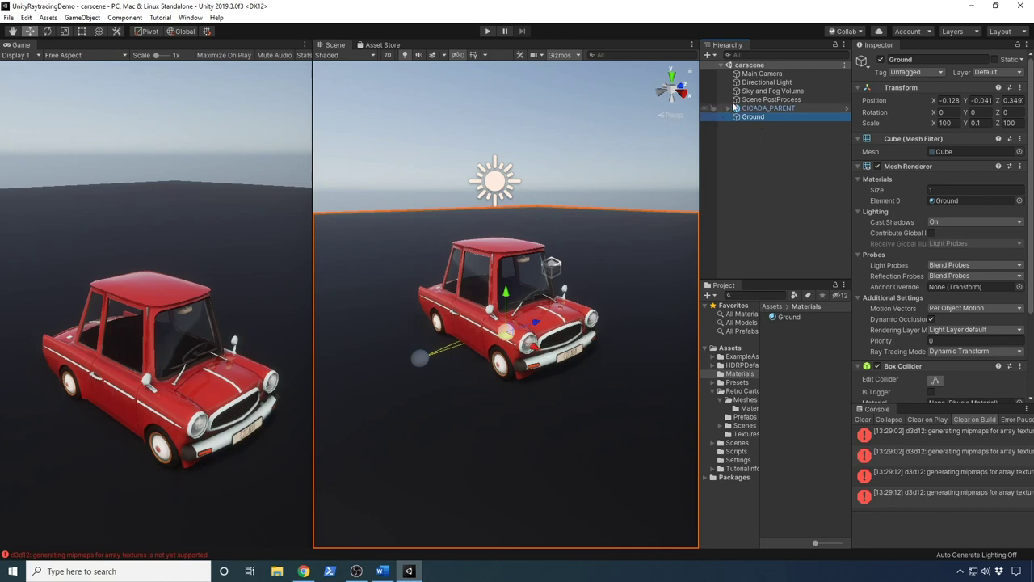
click(747, 99)
click(759, 91)
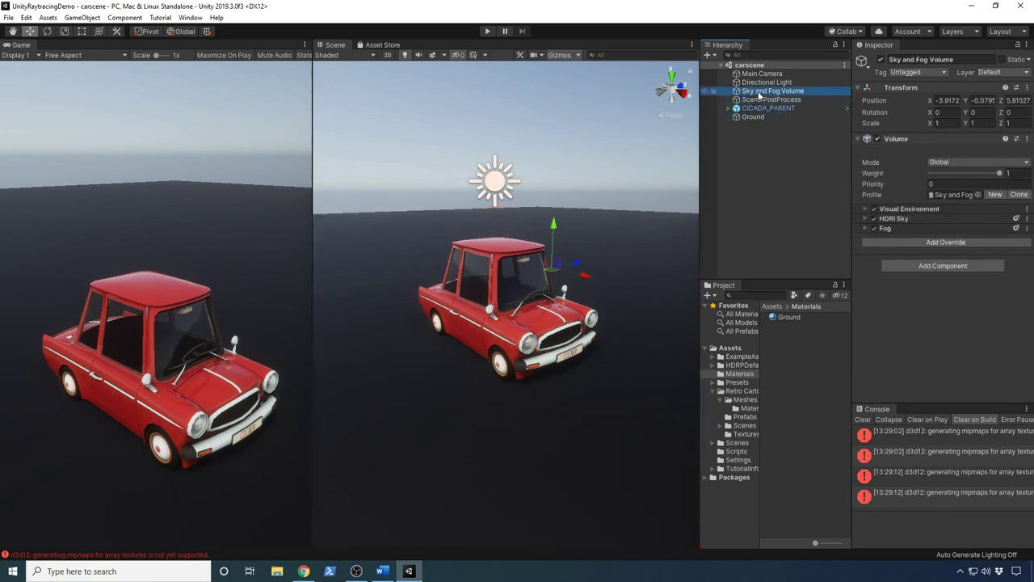
click(897, 245)
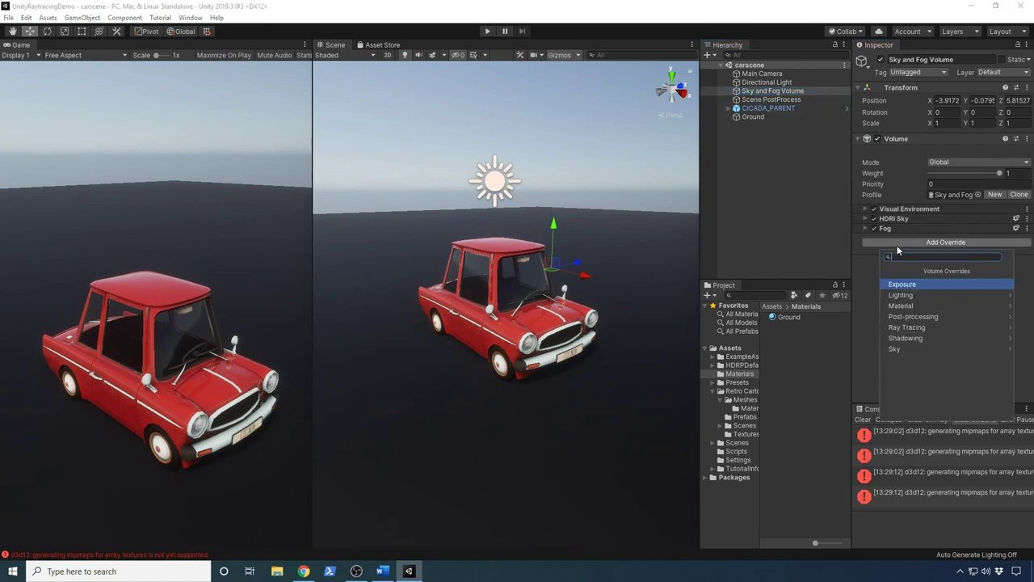
click(906, 327)
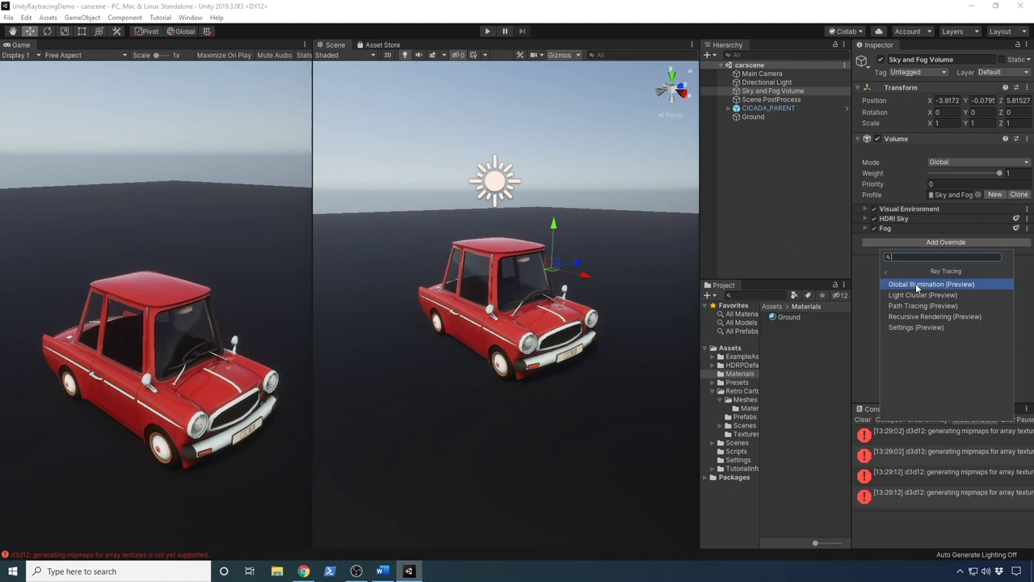
click(918, 285)
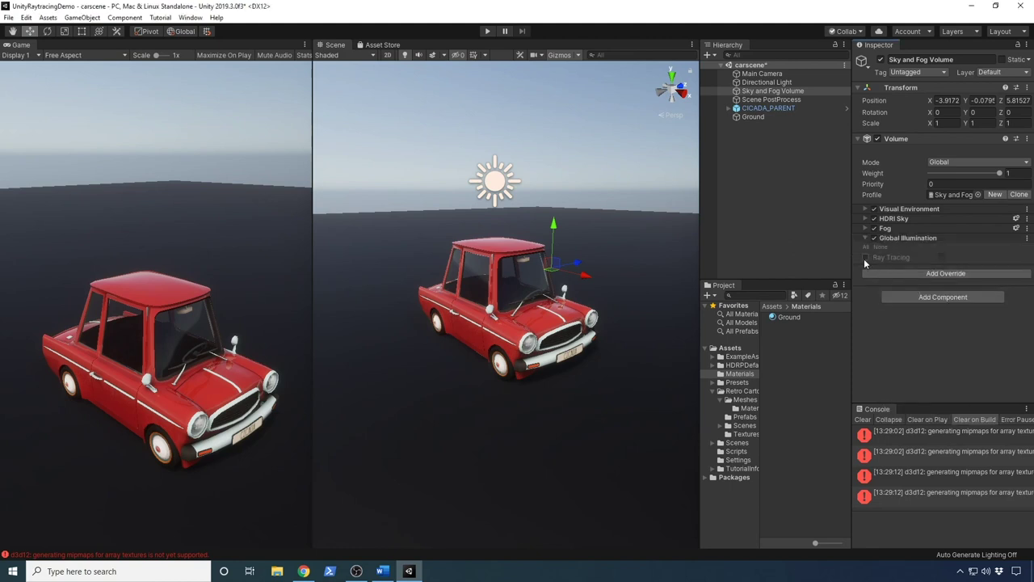
click(865, 257)
click(941, 256)
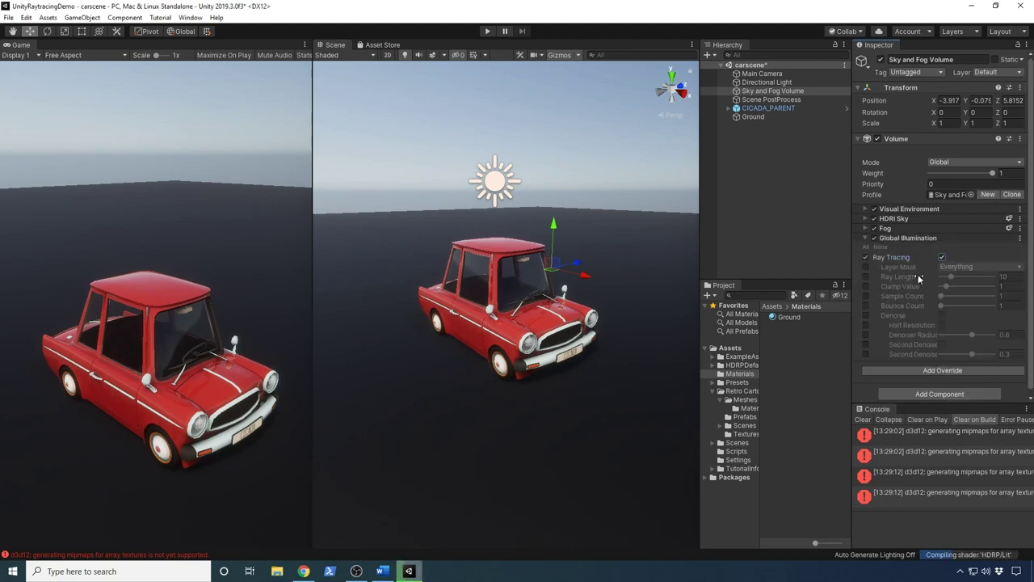
click(905, 238)
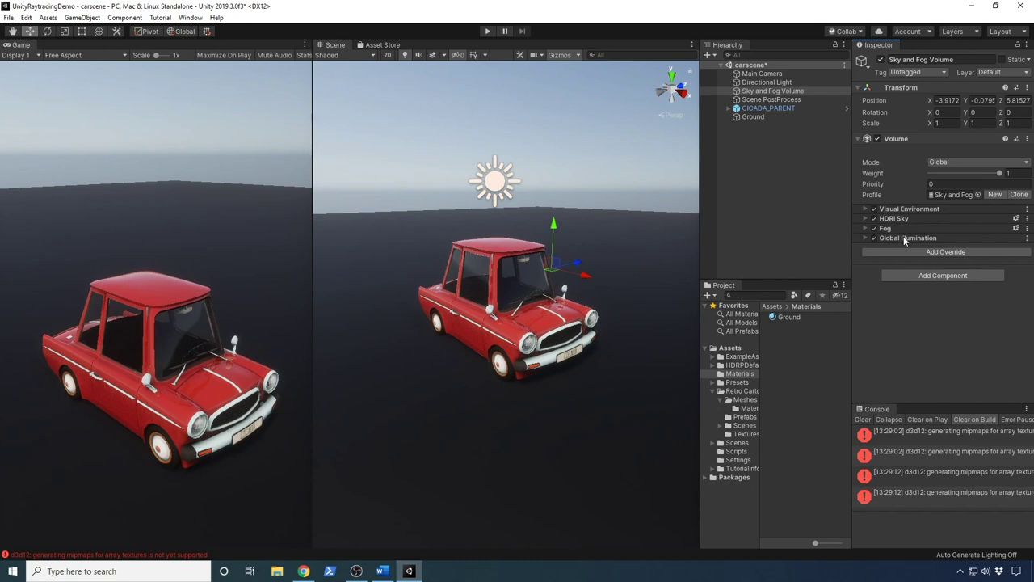
Step: Add a ray tracing Recursive Rendering override to the Sky and Fog Volume and turn on its Enable option
click(903, 251)
click(913, 336)
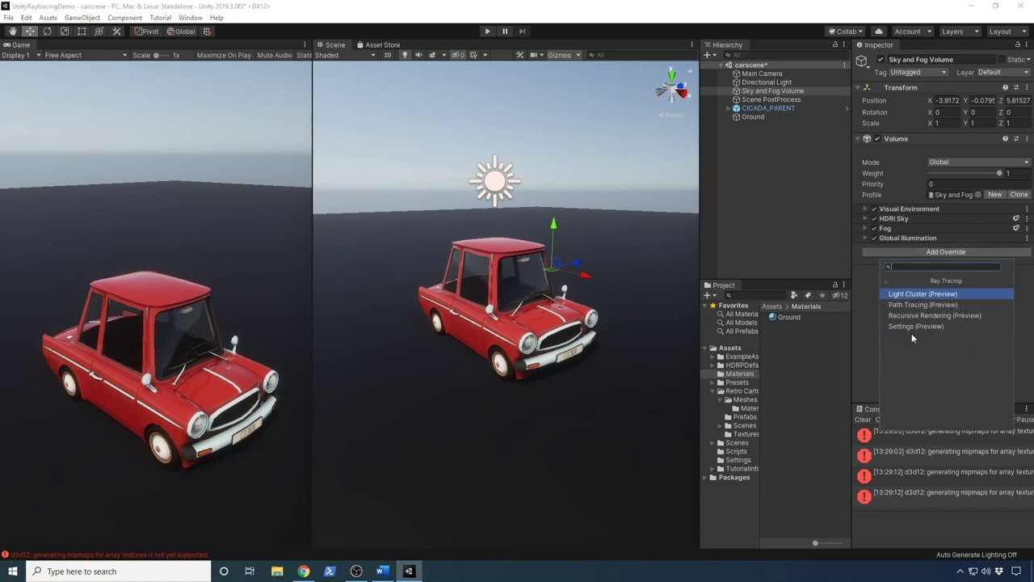
click(917, 316)
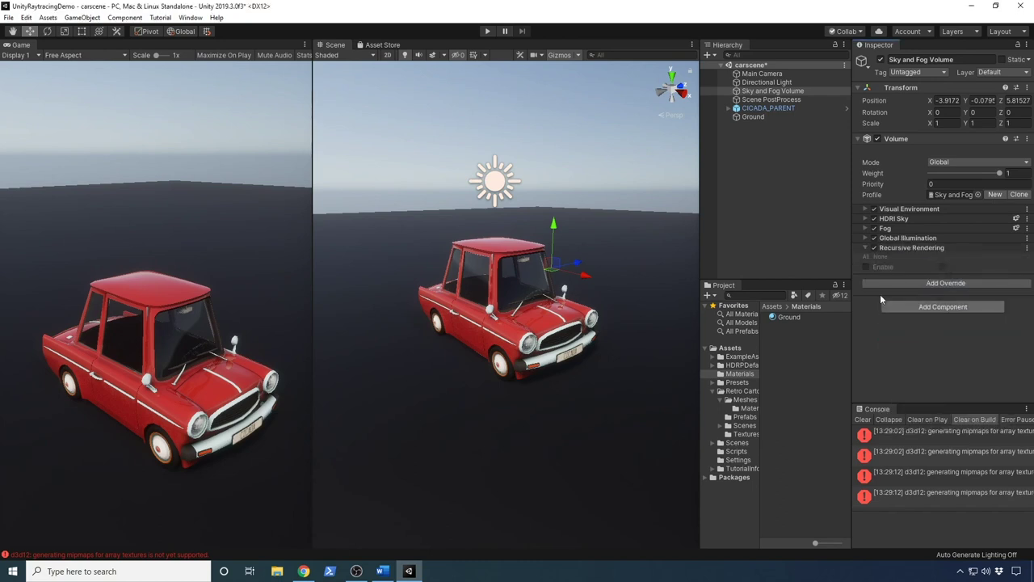
click(866, 268)
click(941, 265)
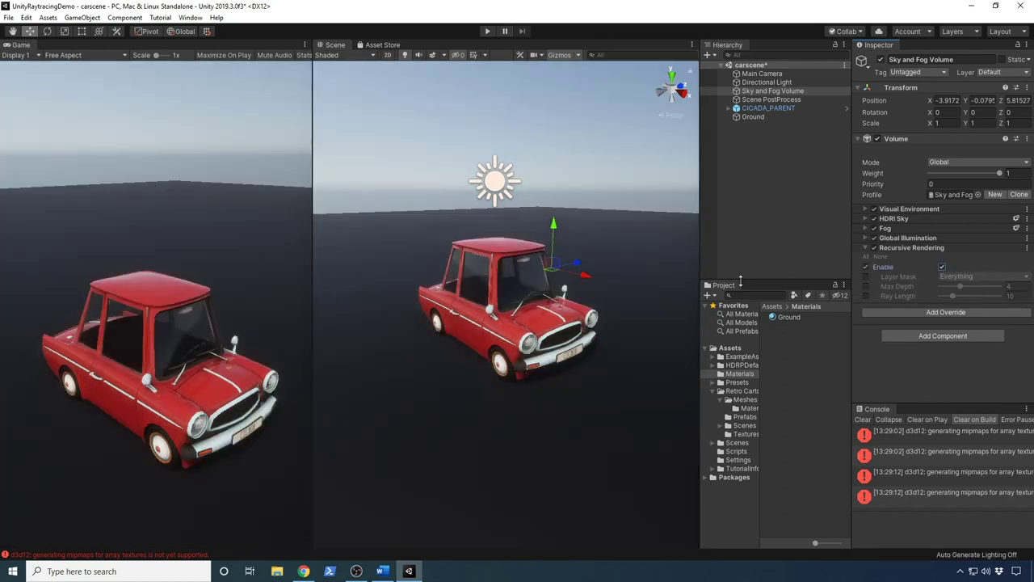
Step: Widen the Game view and align the Main Camera with a close three-quarter Scene view of the car
scroll(500, 339, up, 5)
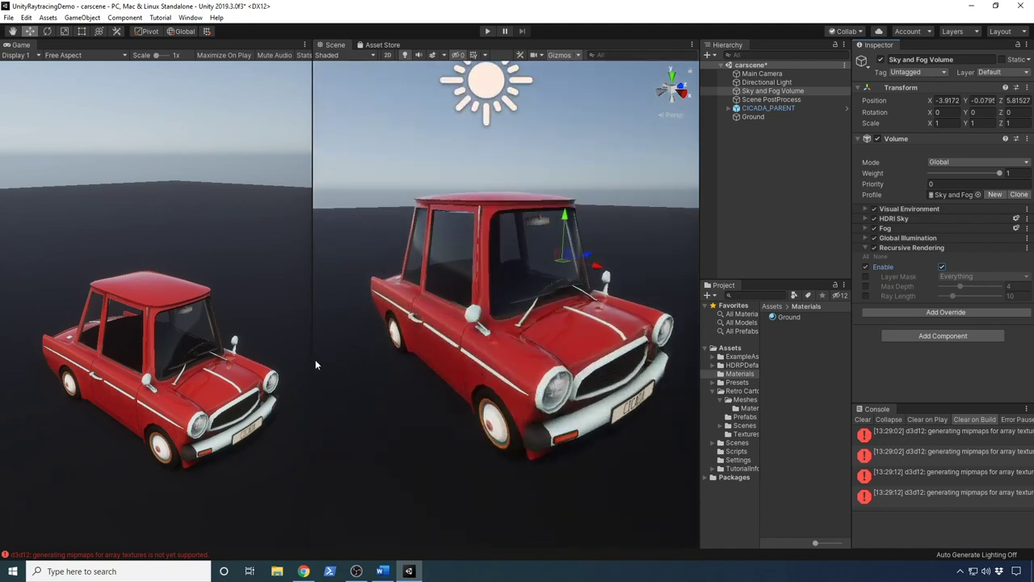
drag(315, 365, 396, 362)
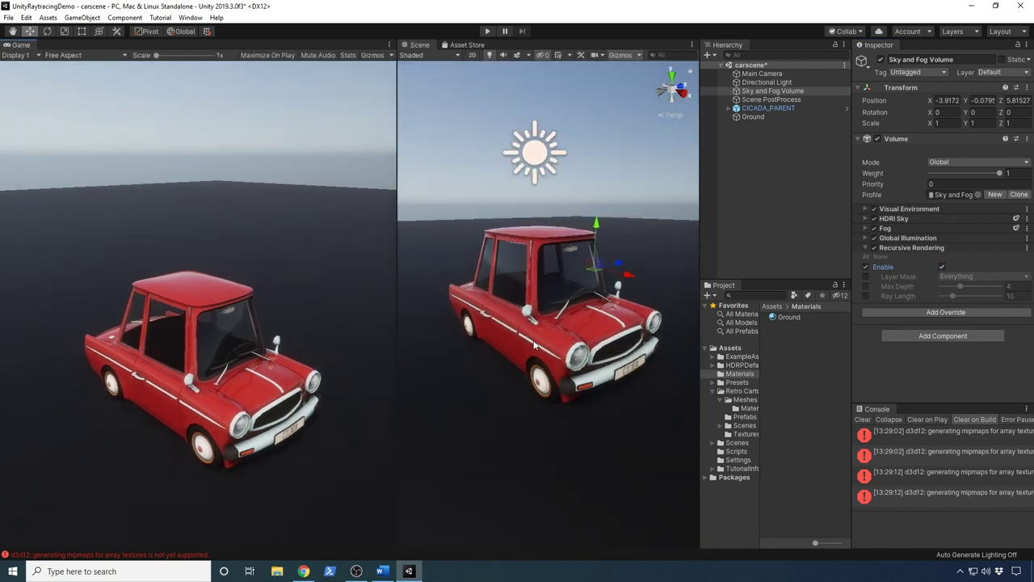
click(755, 74)
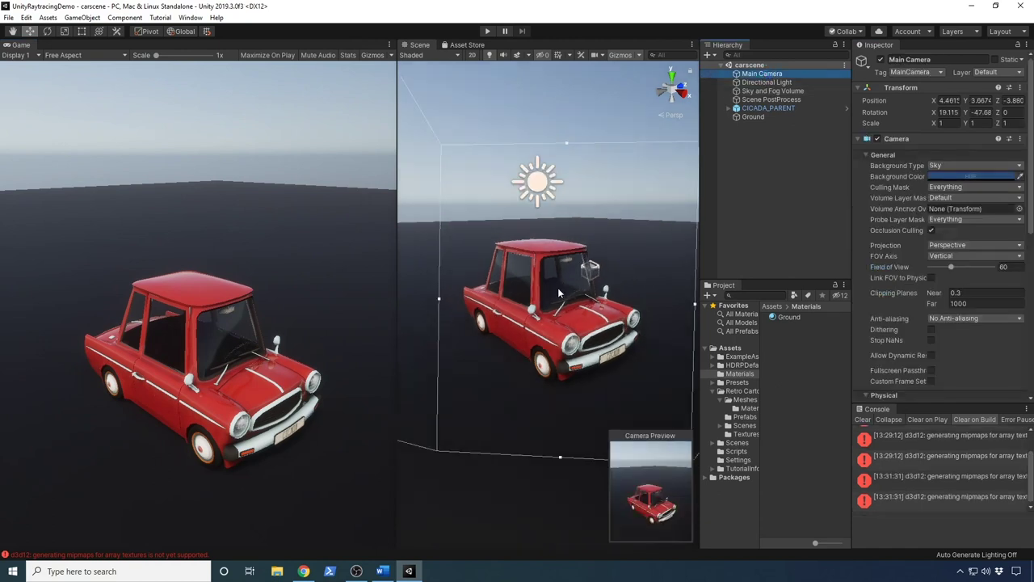
alt+drag(556, 311, 546, 346)
click(82, 16)
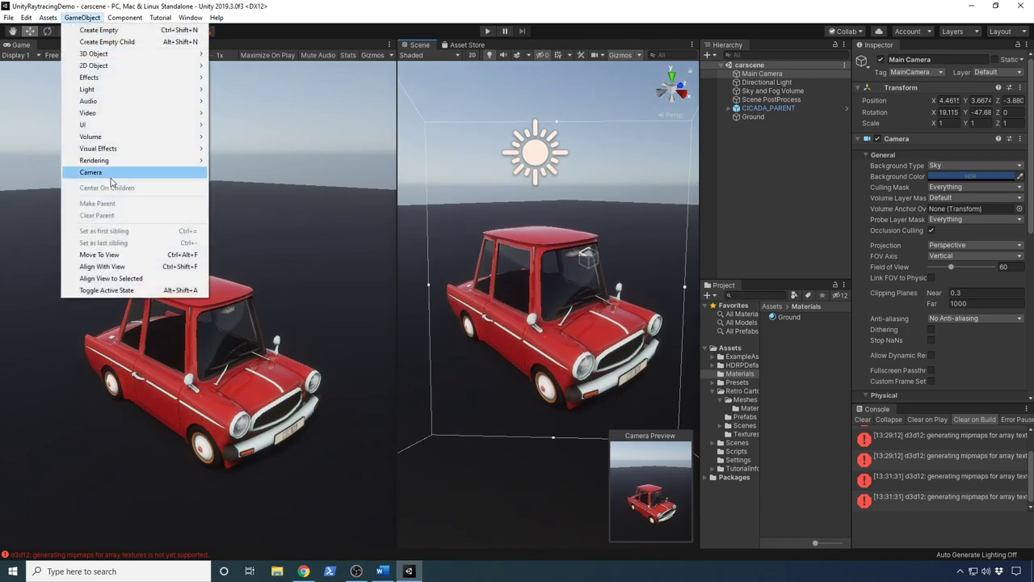
click(122, 269)
Step: Pull the Scene view back from the car in small stages and realign the Main Camera, ending near position 4.38, 3.13, -3.54
scroll(555, 274, down, 2)
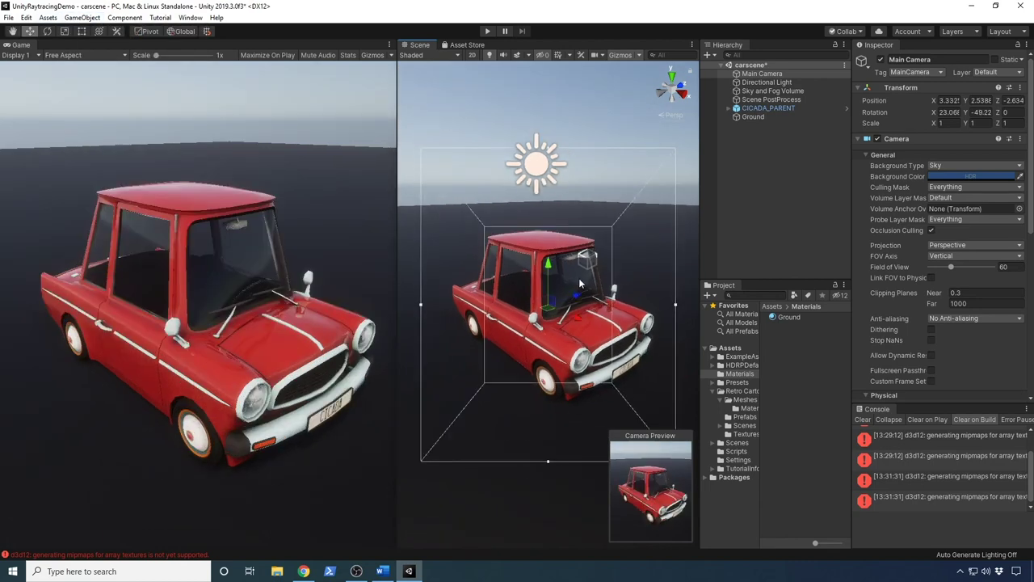
click(81, 17)
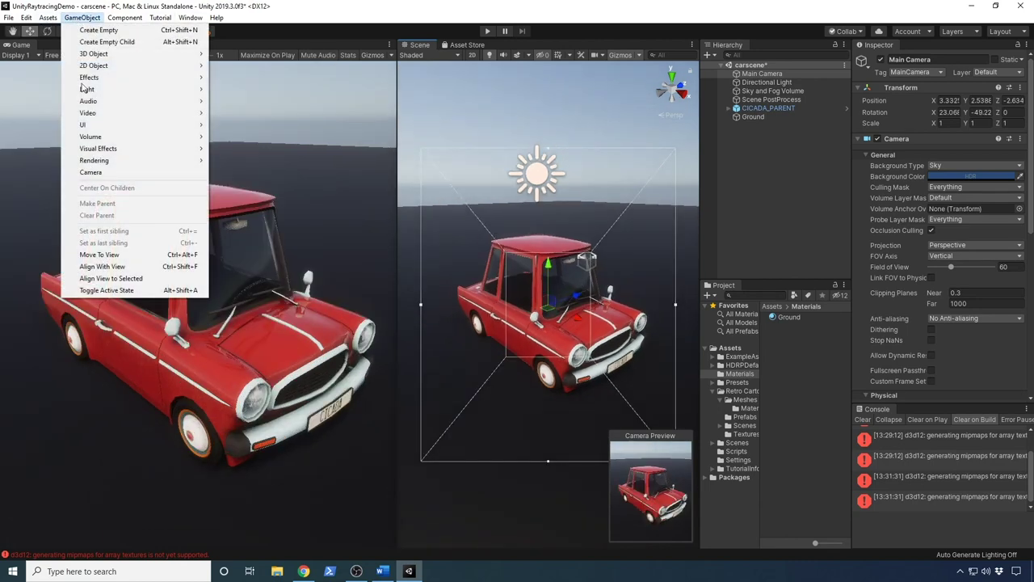
click(102, 265)
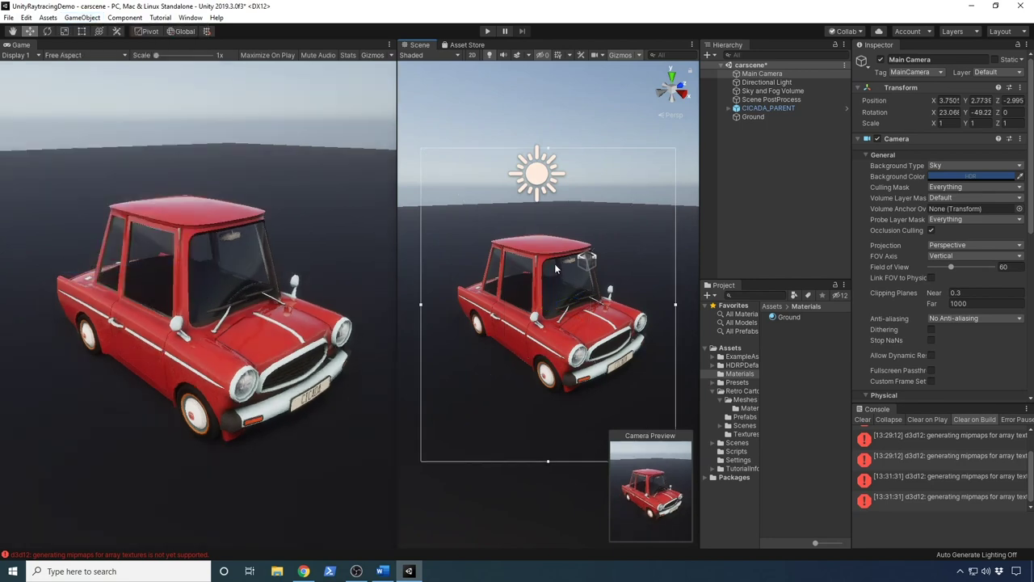
scroll(556, 266, down, 2)
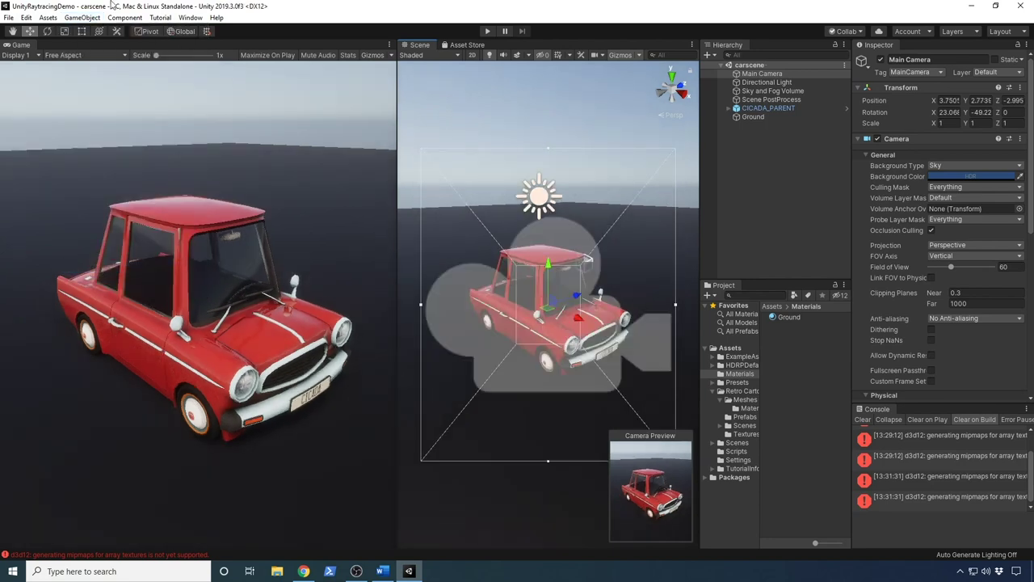
click(82, 17)
click(102, 266)
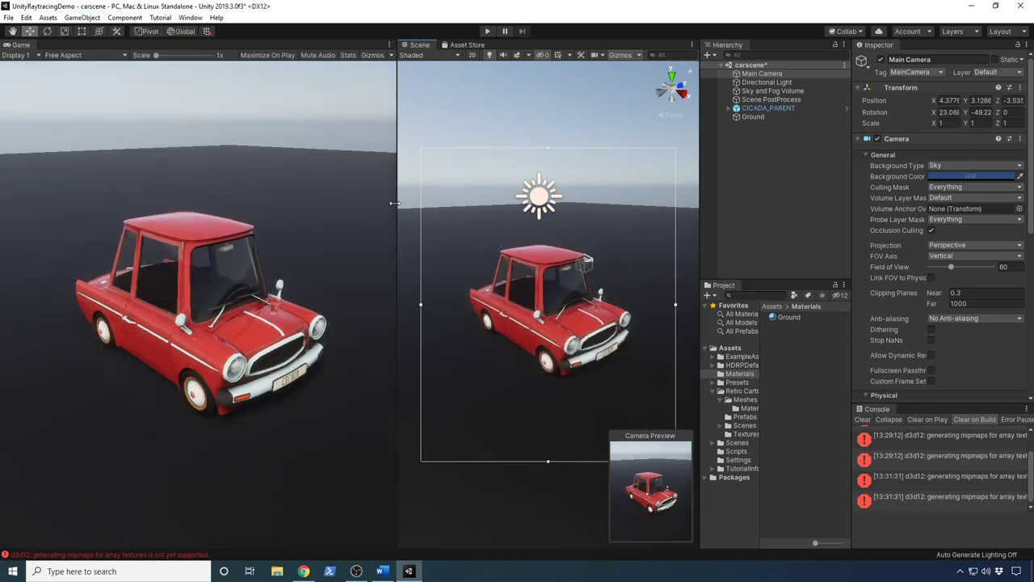
Step: Shrink the 3D icon gizmos in the Scene view so the sun icon is small
click(637, 56)
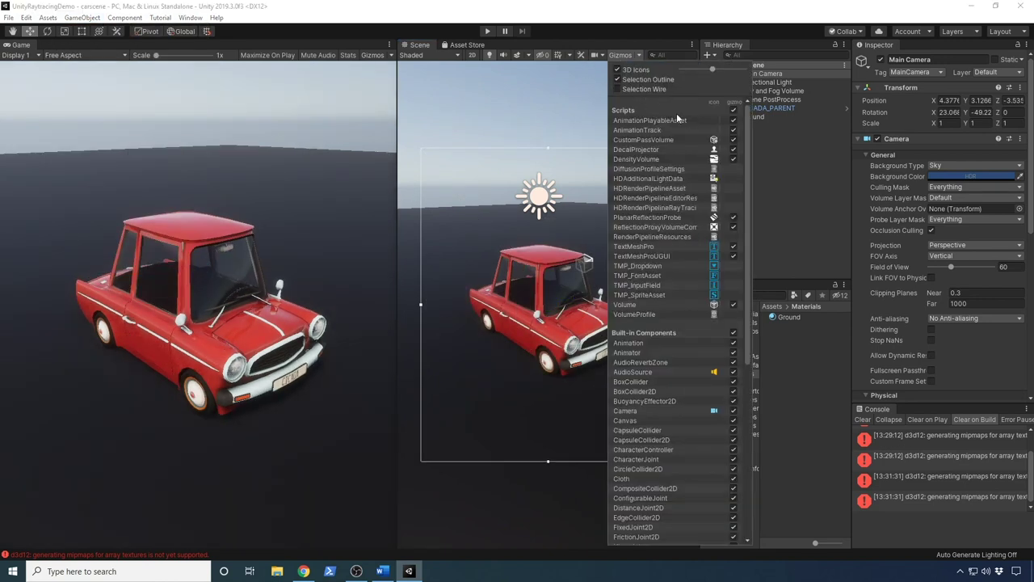
drag(711, 73, 699, 74)
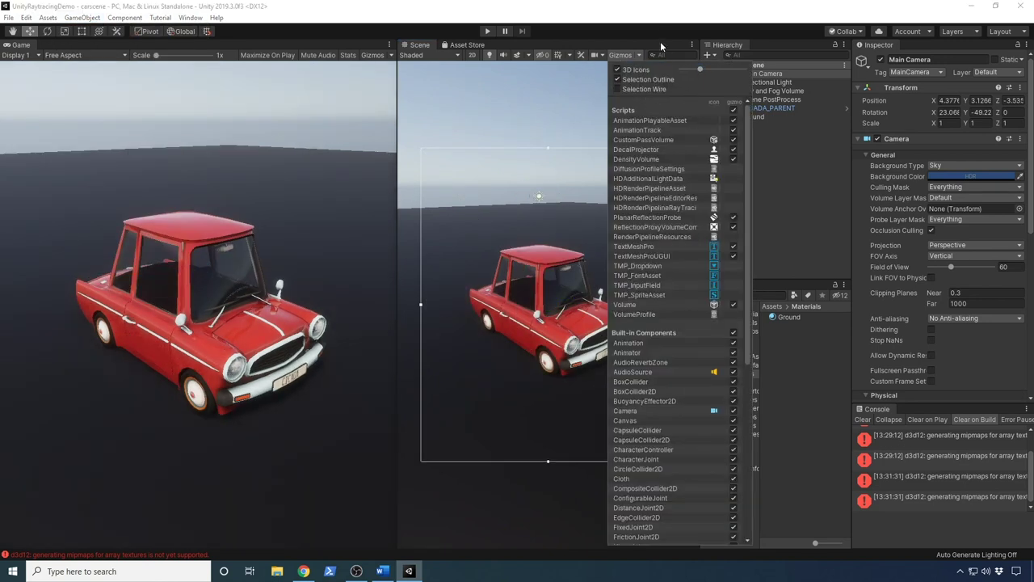
click(658, 29)
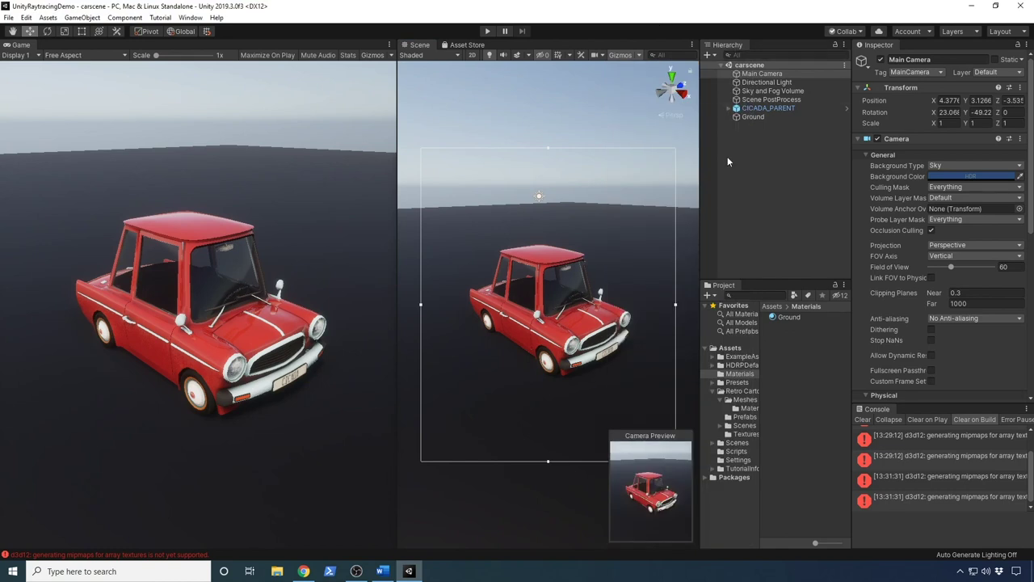
Step: Enable Denoise and the second denoiser pass in the volume's Global Illumination override, and collapse both ray tracing overrides
click(771, 92)
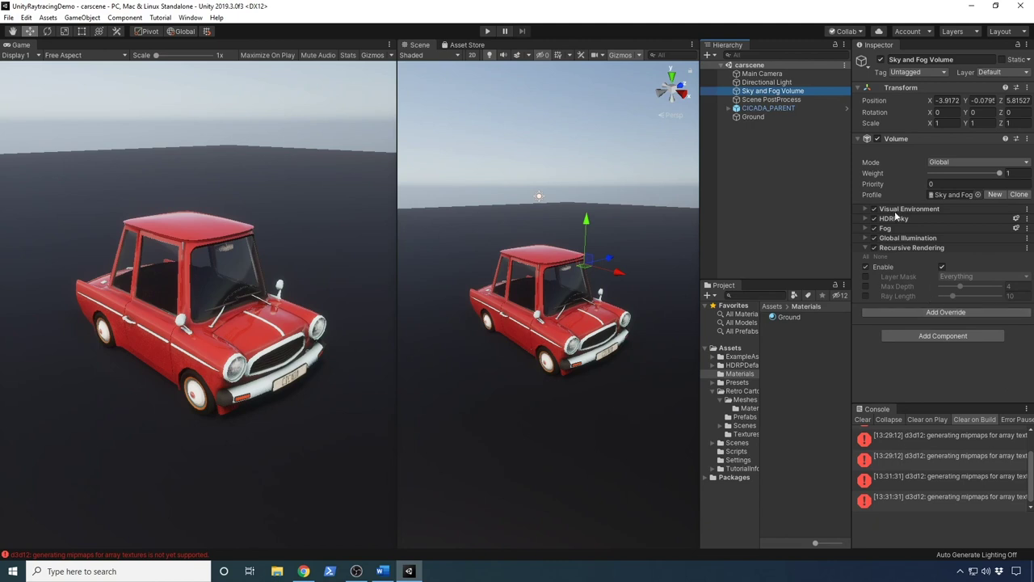
click(904, 238)
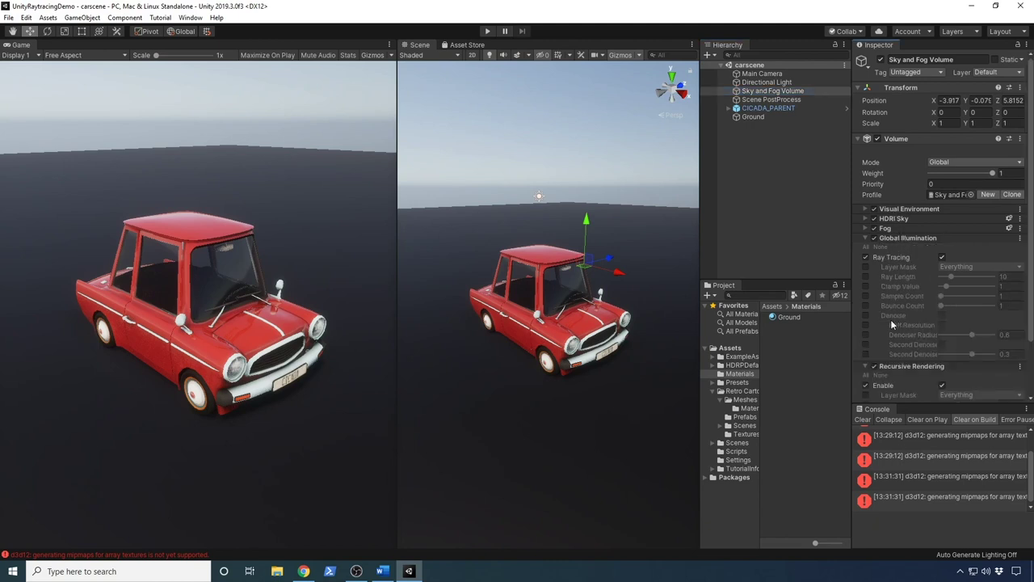
click(866, 315)
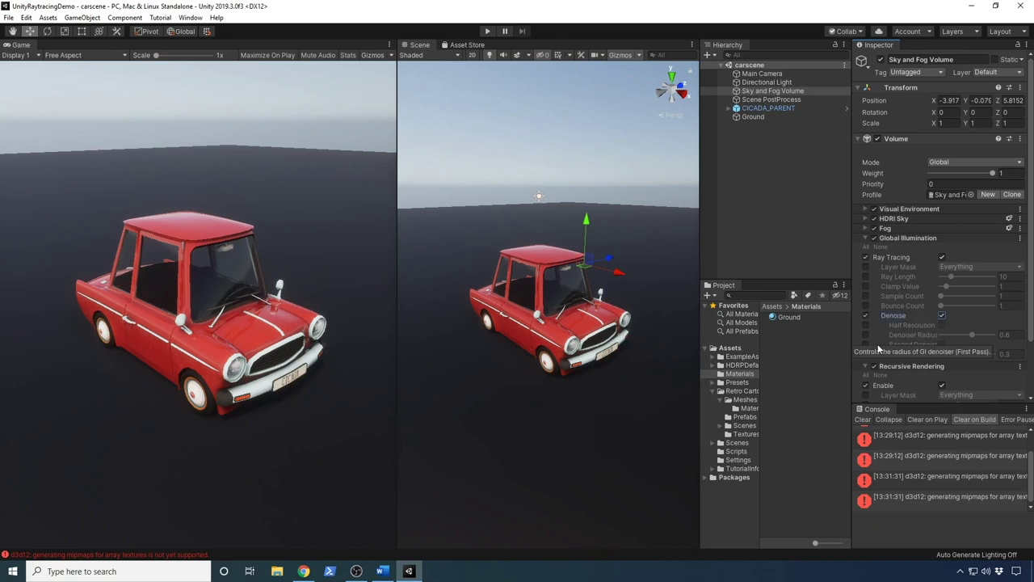
click(865, 344)
click(942, 345)
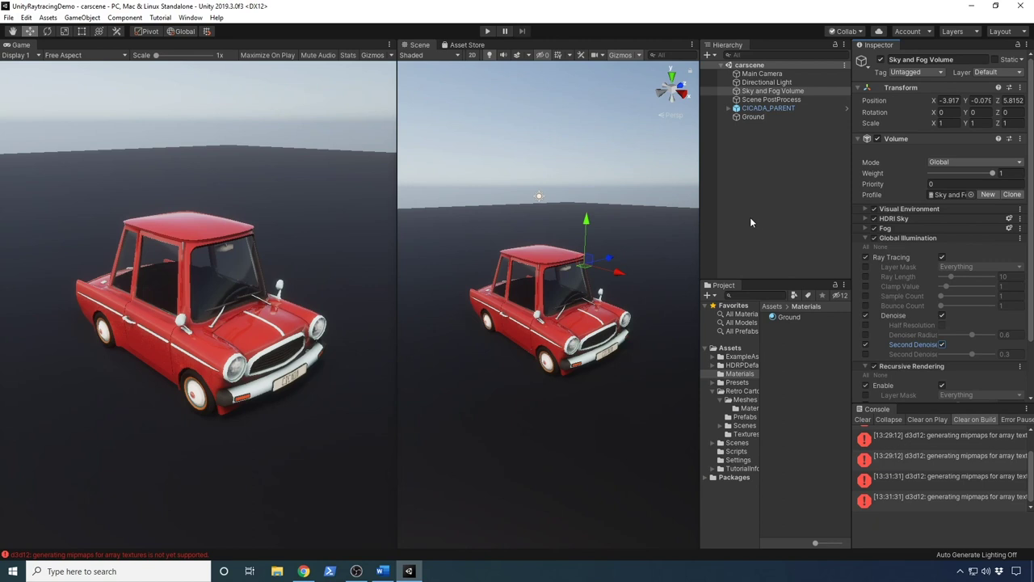
click(929, 238)
click(922, 245)
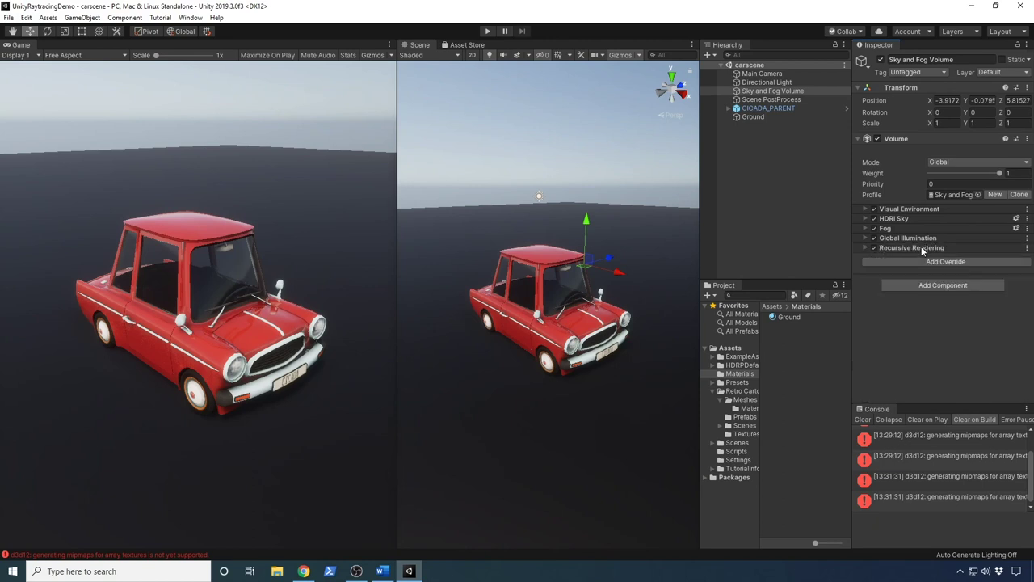
Step: Set the Ground material's Rendering Pass to Raytracing, with the Mesh Renderer and Box Collider sections collapsed
click(774, 119)
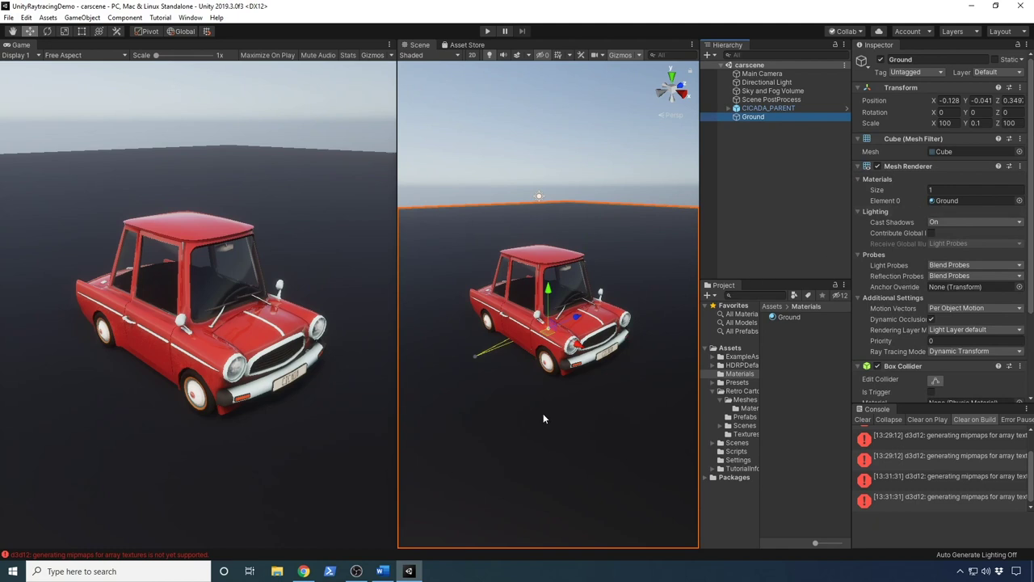
scroll(564, 396, up, 2)
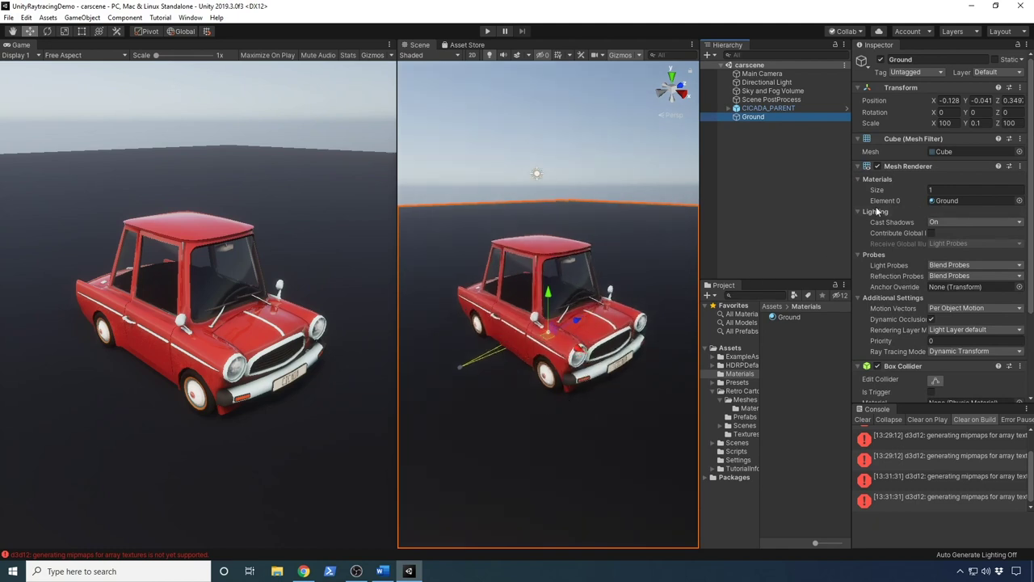
click(859, 166)
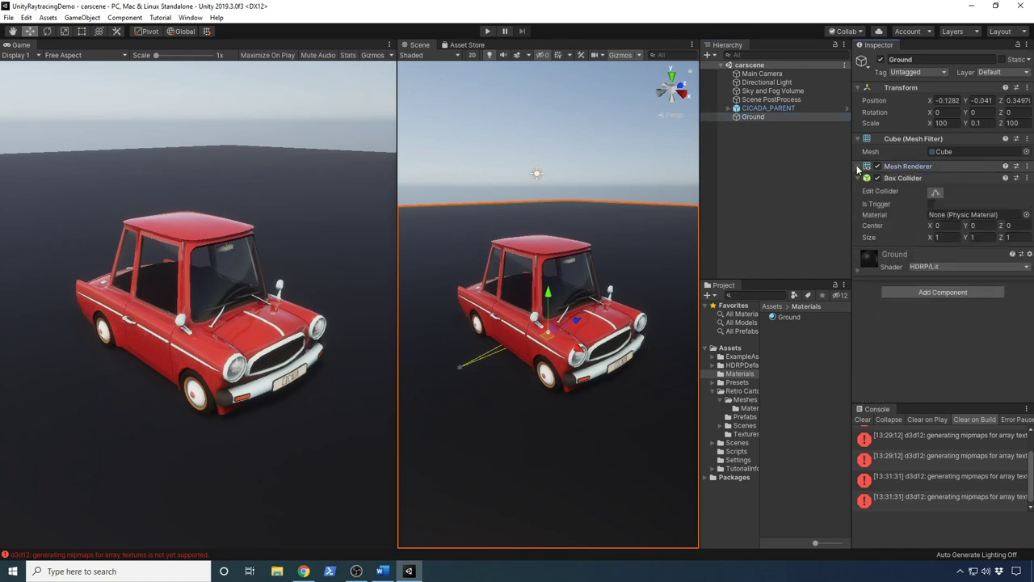
click(858, 178)
click(890, 207)
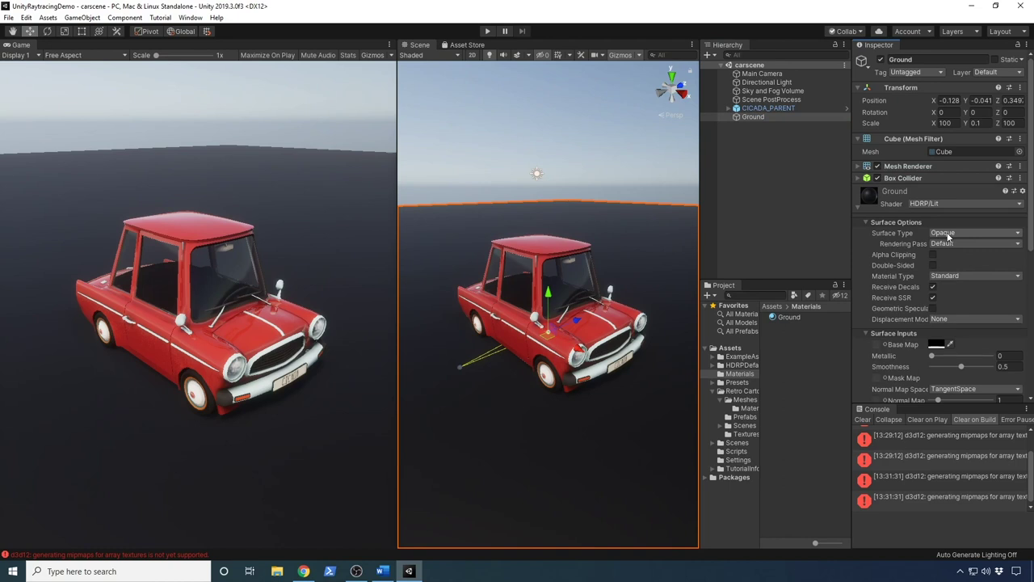
click(934, 242)
click(949, 267)
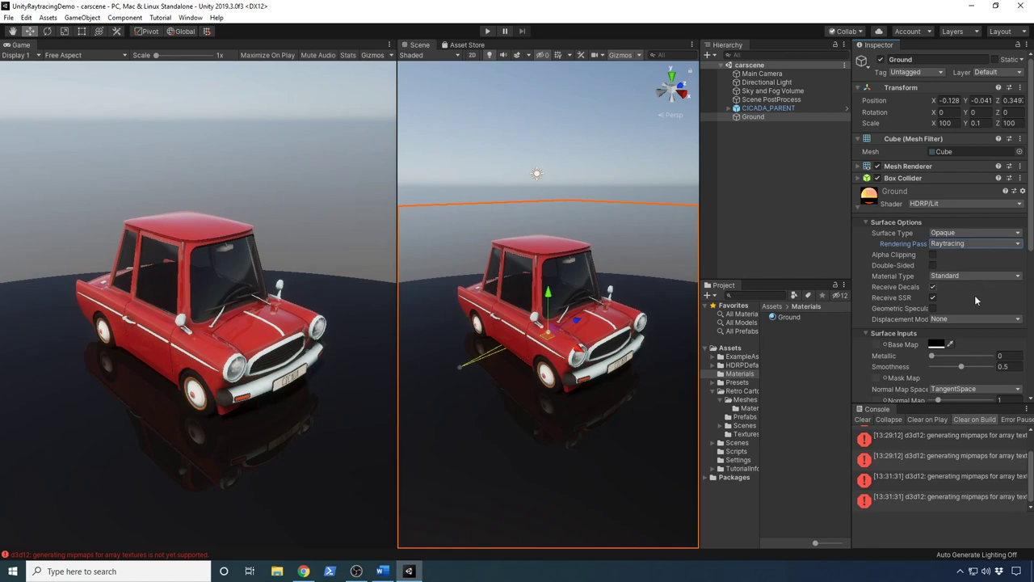
Step: Set the Ground material's Metallic to about 0.773 and its Smoothness to 1
drag(933, 358, 998, 357)
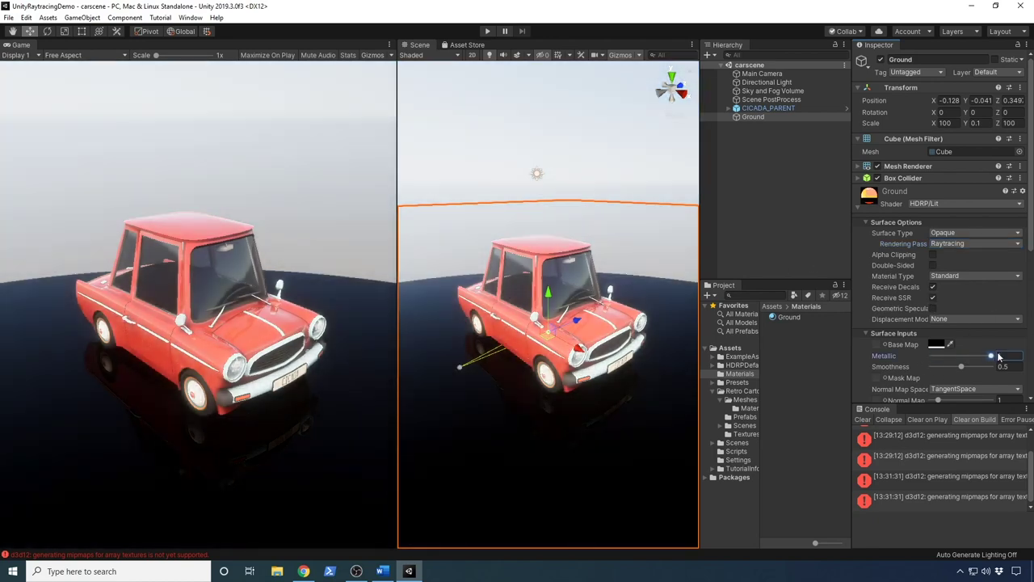
mouse_move(961, 366)
mouse_down()
mouse_move(1002, 366)
mouse_move(980, 368)
mouse_up()
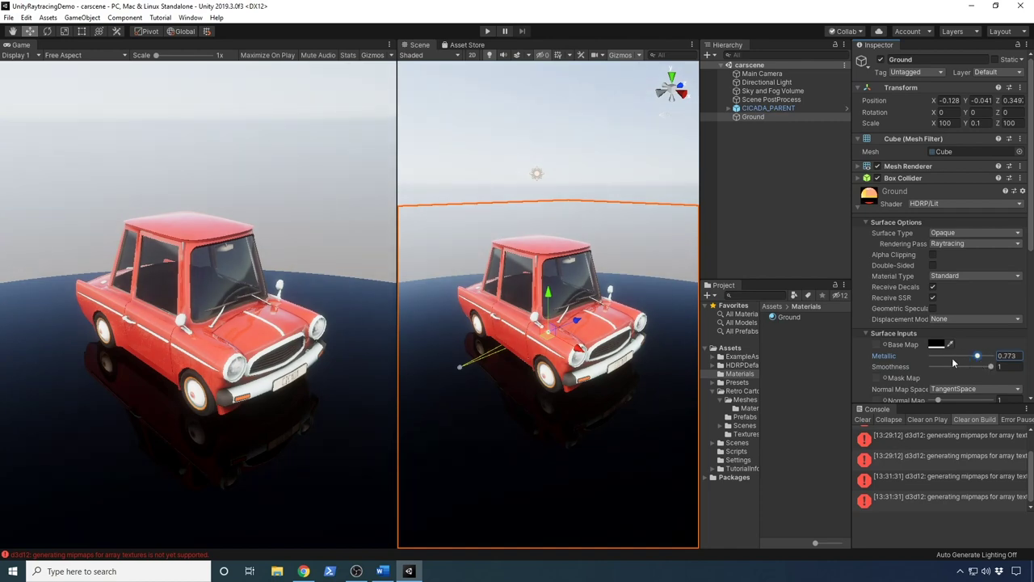
scroll(953, 364, down, 5)
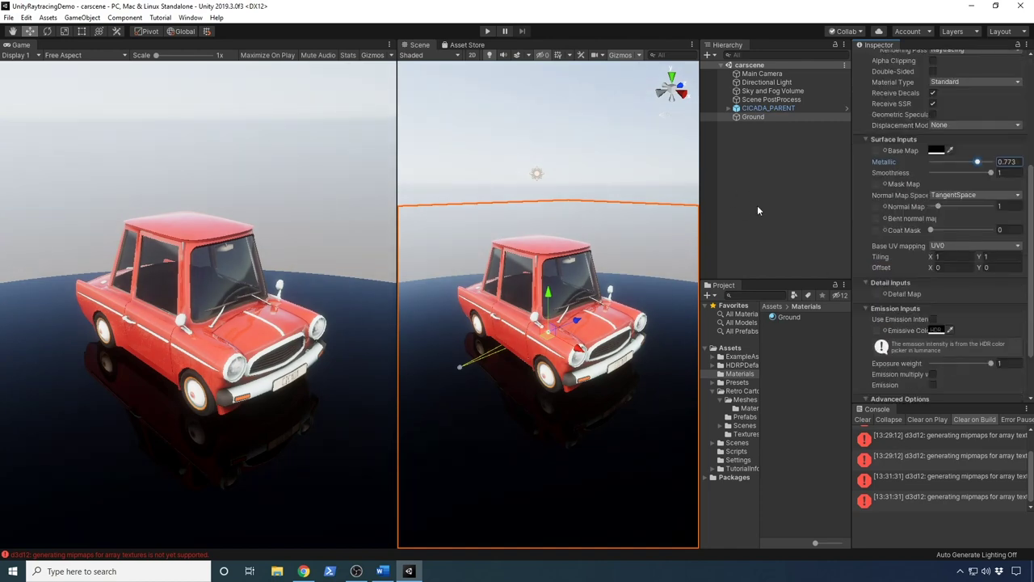
Step: Enable Screen Space Shadows and Ray Traced Shadows on the Directional Light, adjusting the Inspector and Scene view widths
click(771, 83)
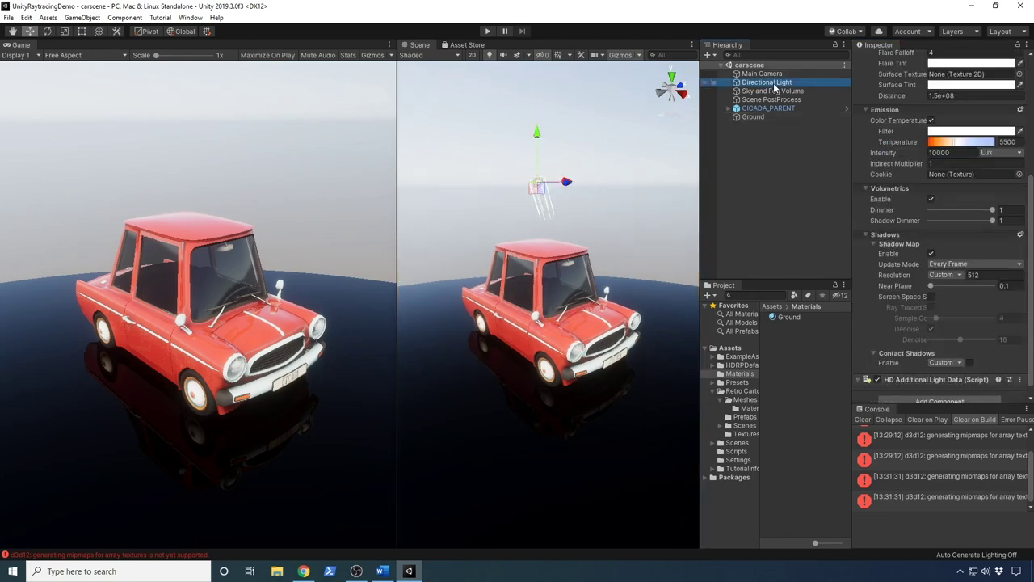
scroll(935, 225, down, 1)
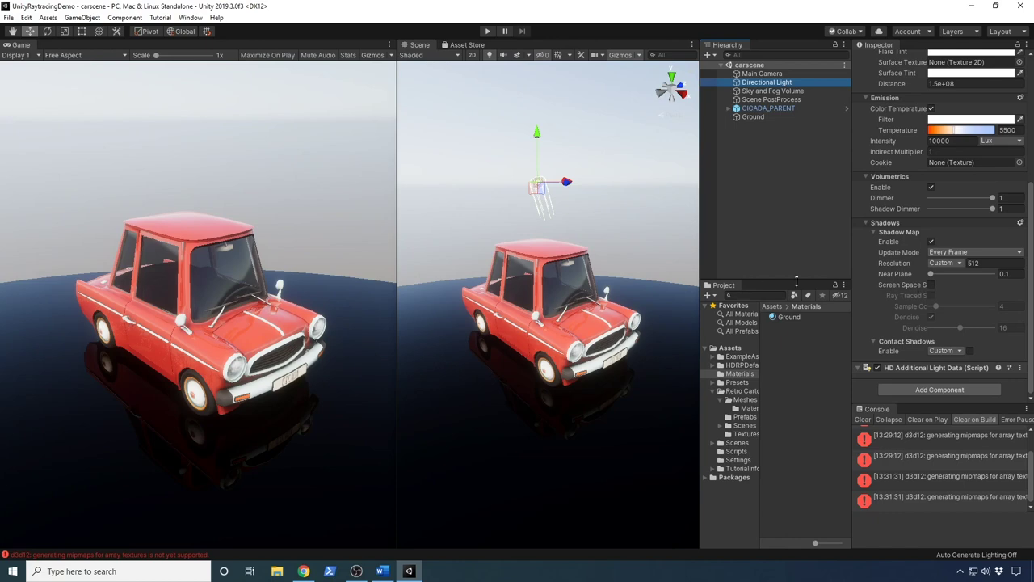
drag(851, 278, 767, 274)
click(880, 284)
click(879, 296)
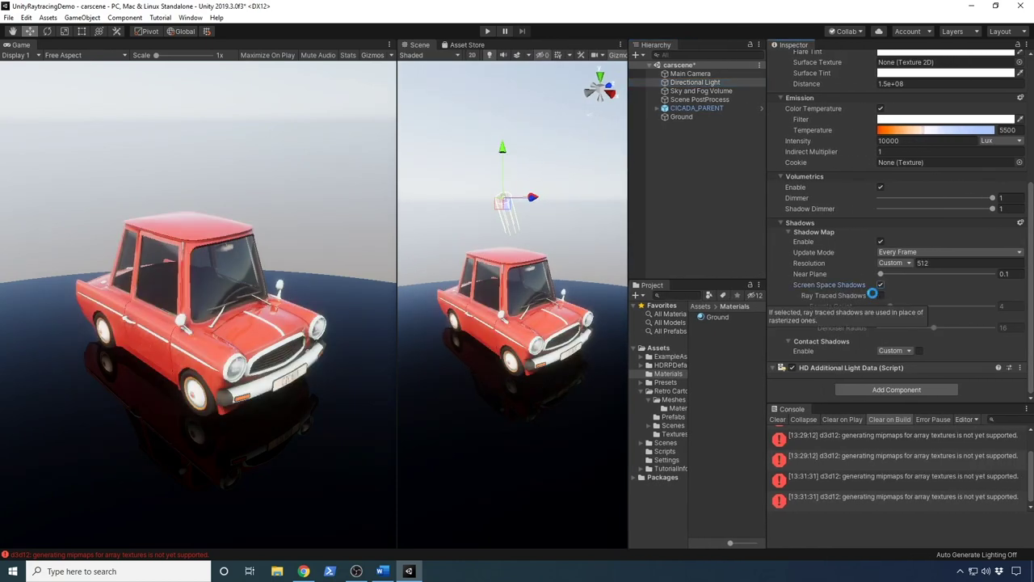
click(880, 295)
click(880, 296)
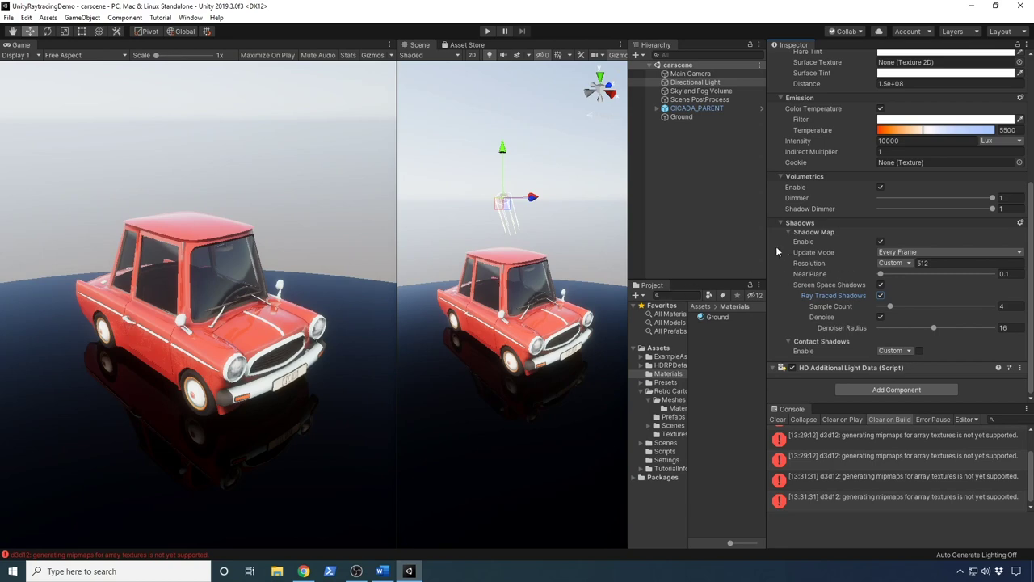
drag(765, 253, 820, 253)
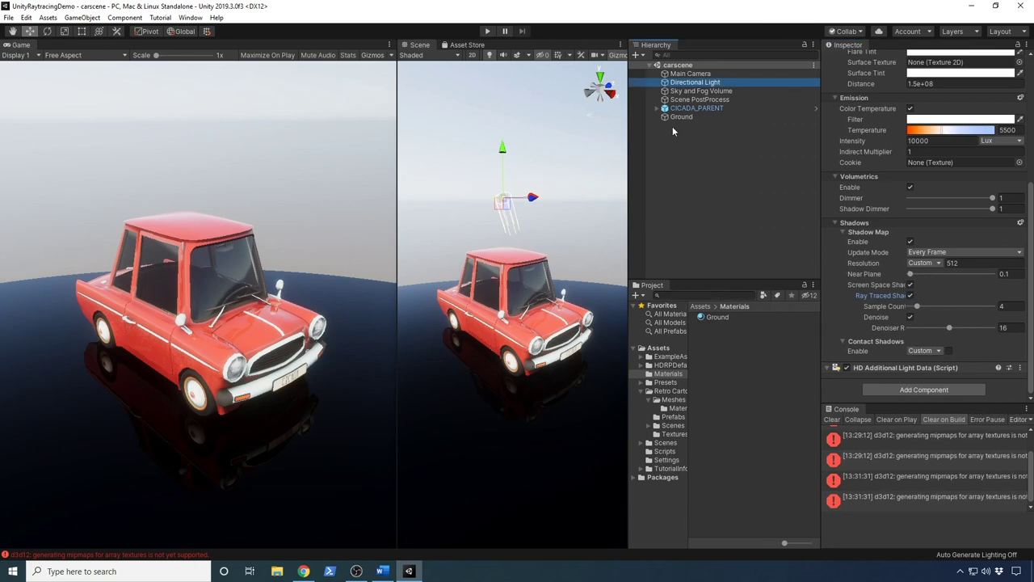
drag(628, 177, 647, 175)
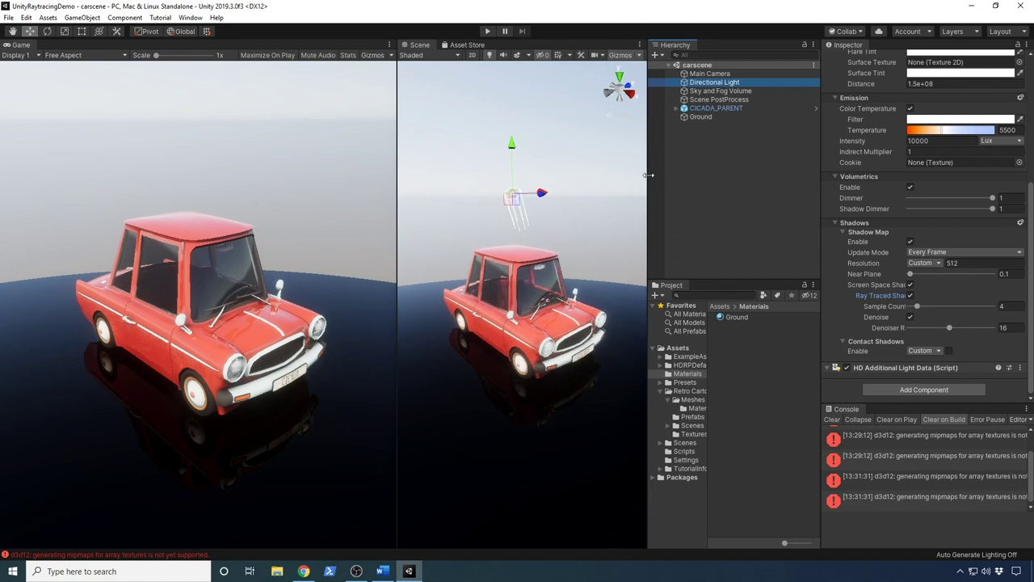
Step: Expand CICADA_PARENT through CICADA_HI and BODY, and look over the materials on the body and glass parts
click(693, 107)
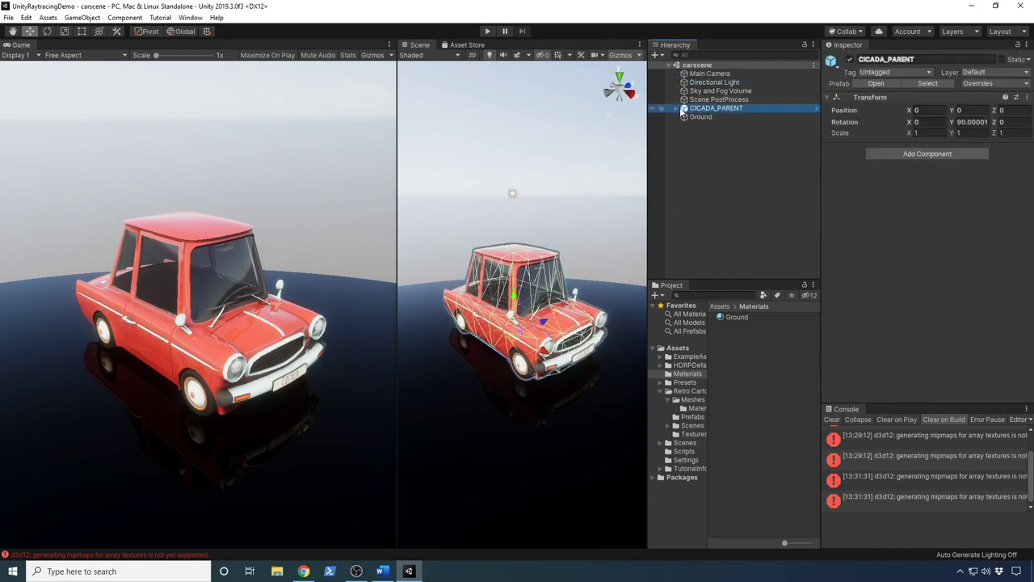
key(Right)
click(700, 116)
click(685, 116)
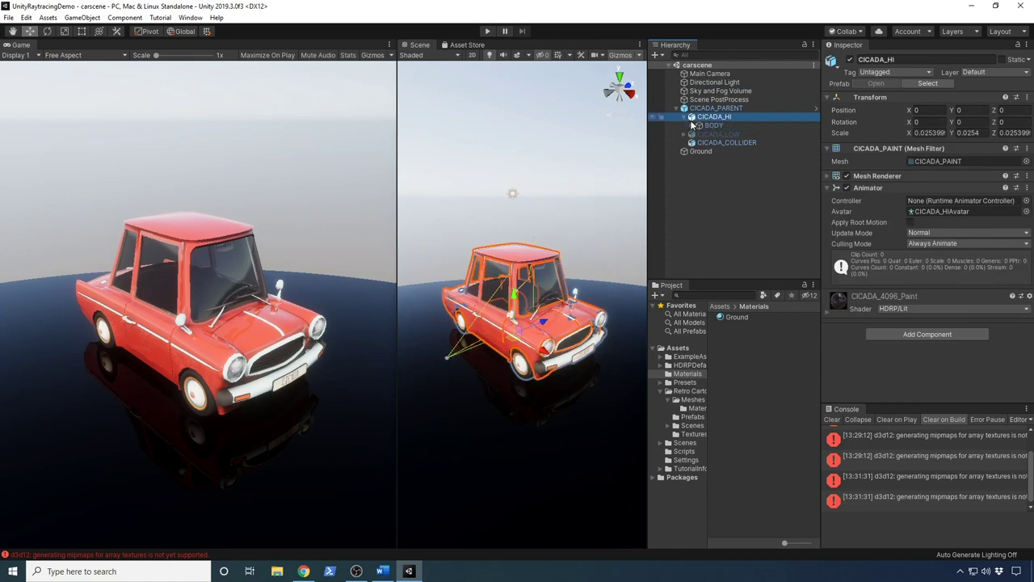
click(703, 126)
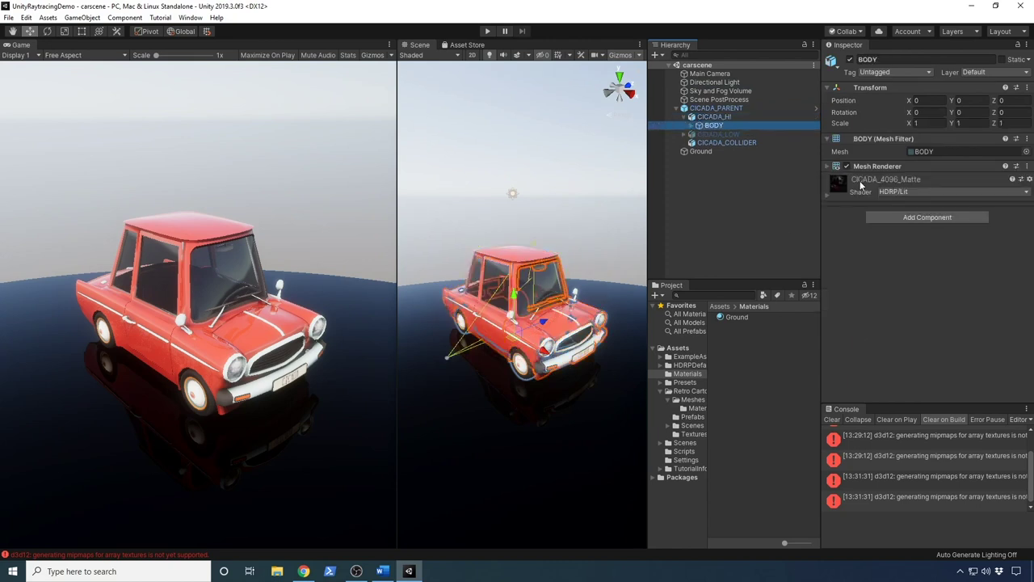
scroll(525, 347, up, 5)
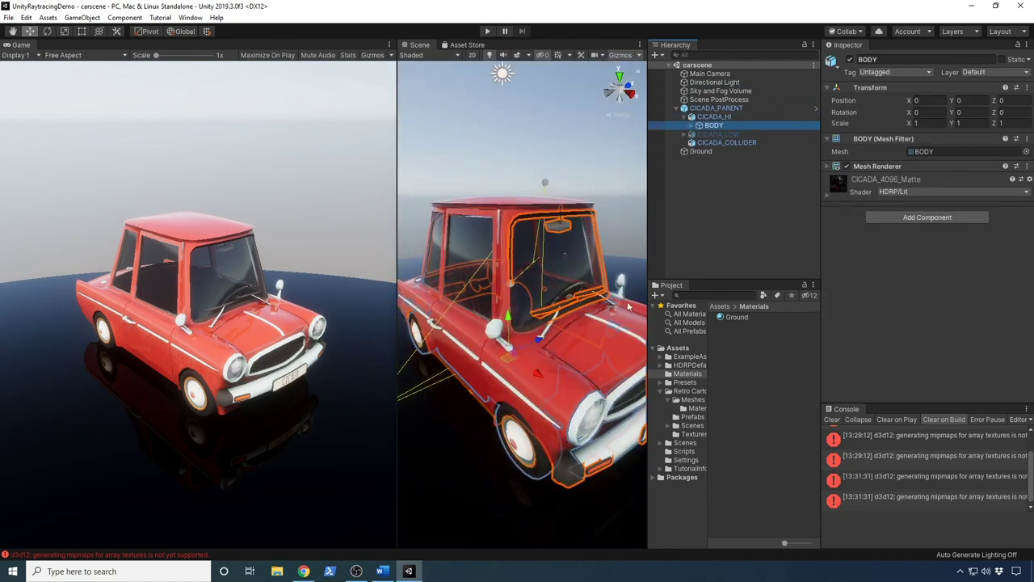
click(699, 125)
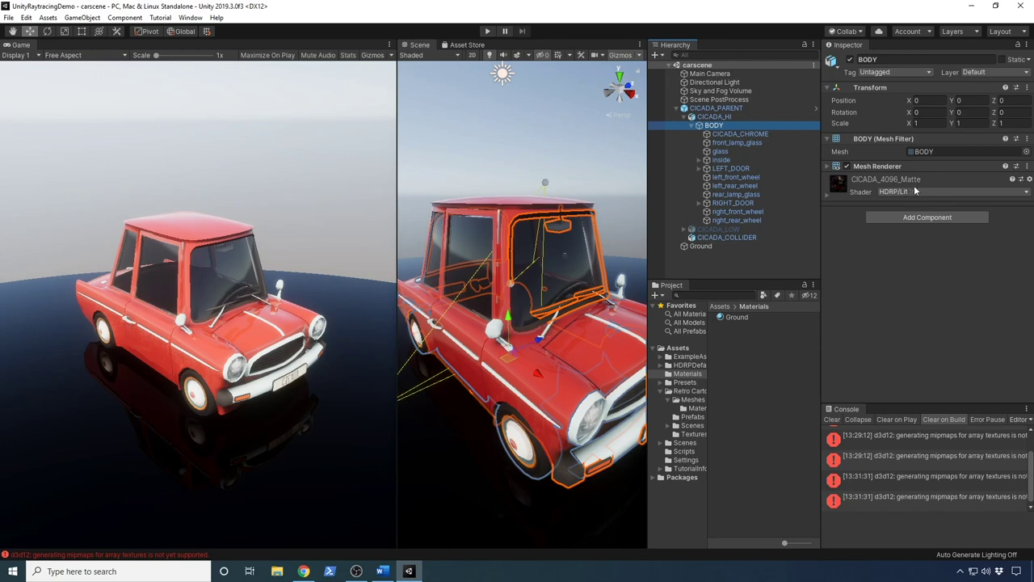
click(726, 152)
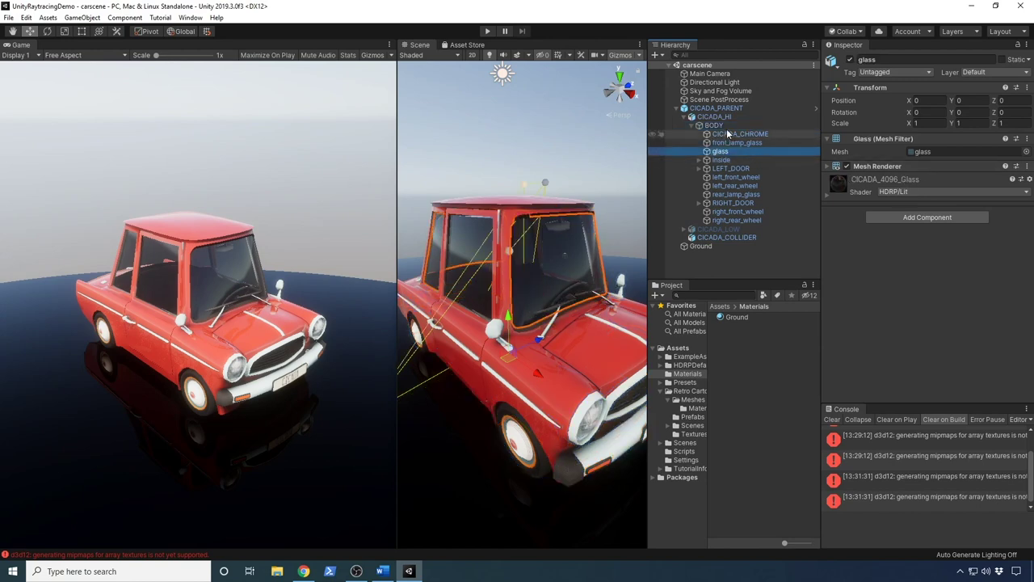
Step: Set the Rendering Pass of the BODY part's CICADA_4096_Matte material to Raytracing, with its Smoothness kept at 0
click(714, 126)
click(866, 194)
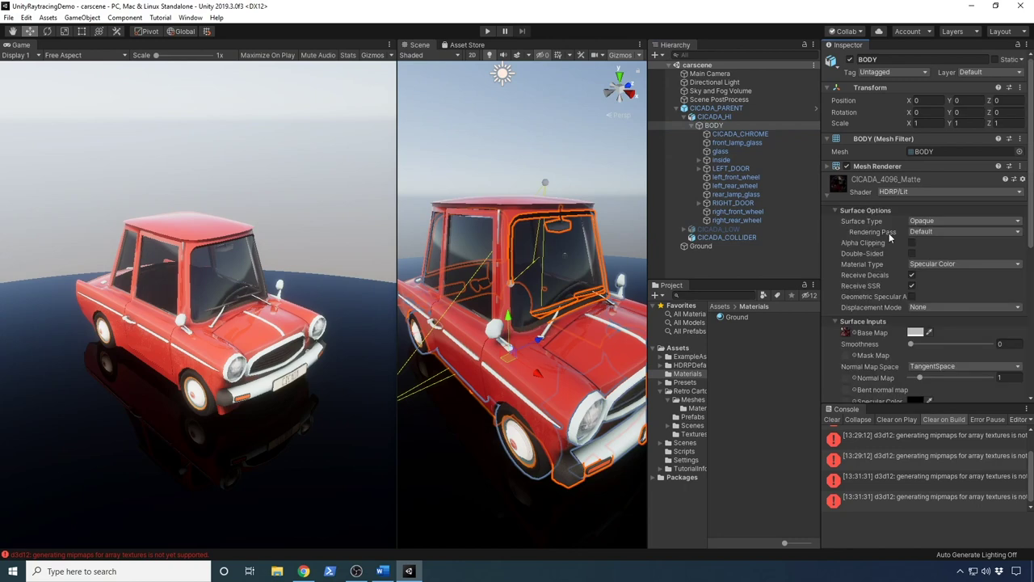
click(918, 232)
click(923, 254)
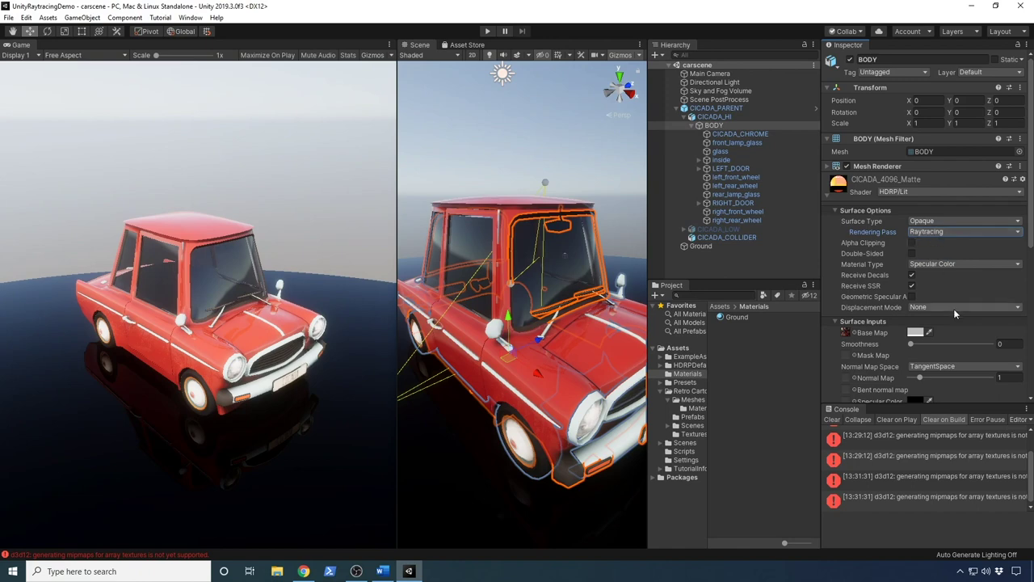
mouse_move(915, 343)
mouse_down()
mouse_move(959, 339)
mouse_move(905, 345)
mouse_up()
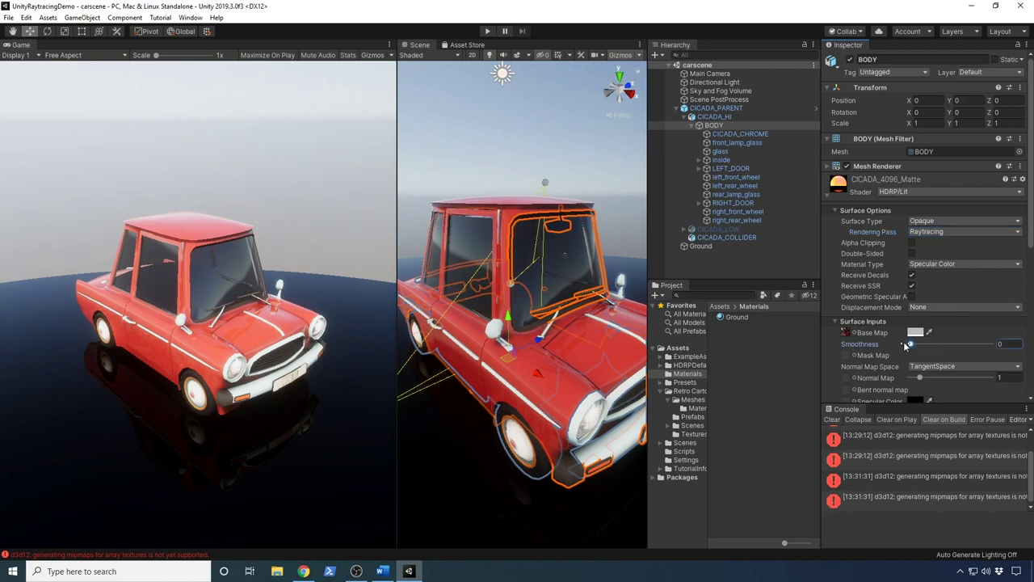
Step: Set the Rendering Pass of the glass part's CICADA_4096_Glass material to Raytracing
click(726, 152)
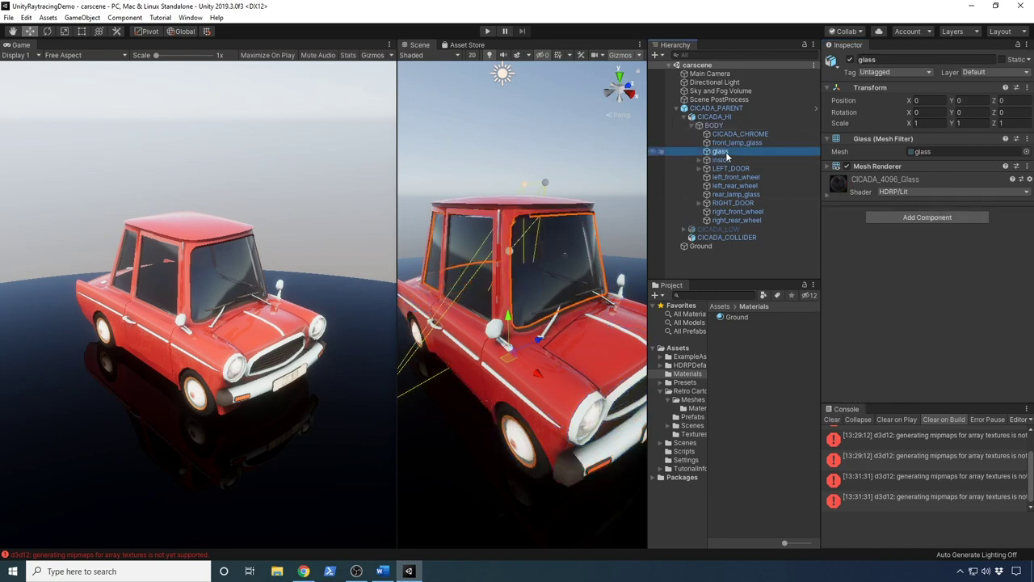
click(870, 195)
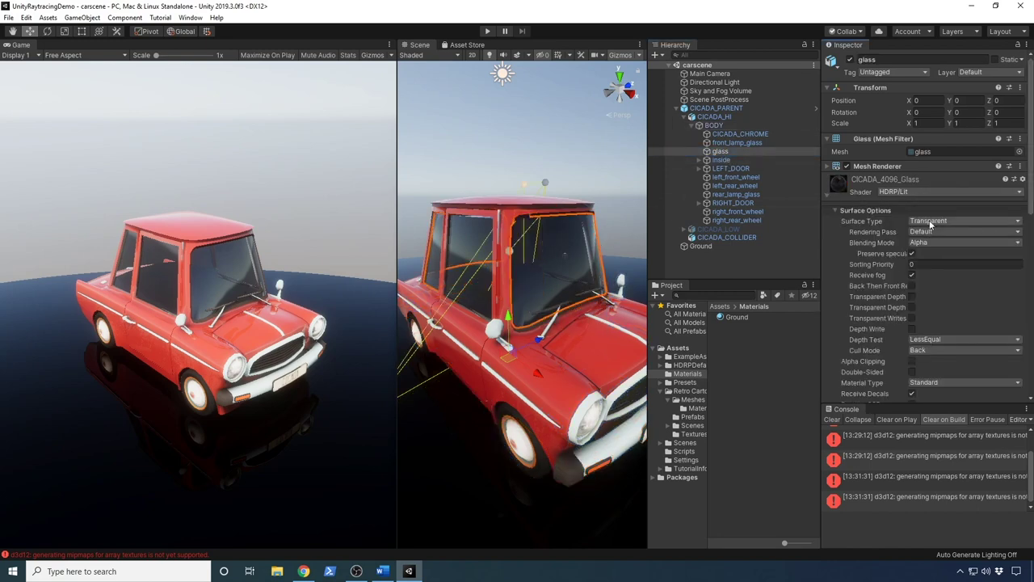
click(929, 233)
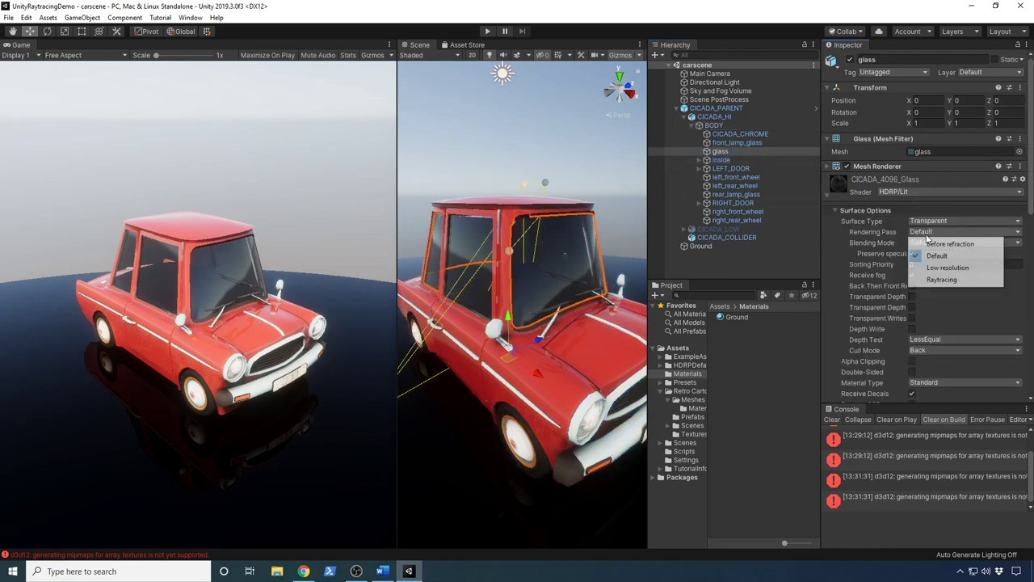
click(917, 280)
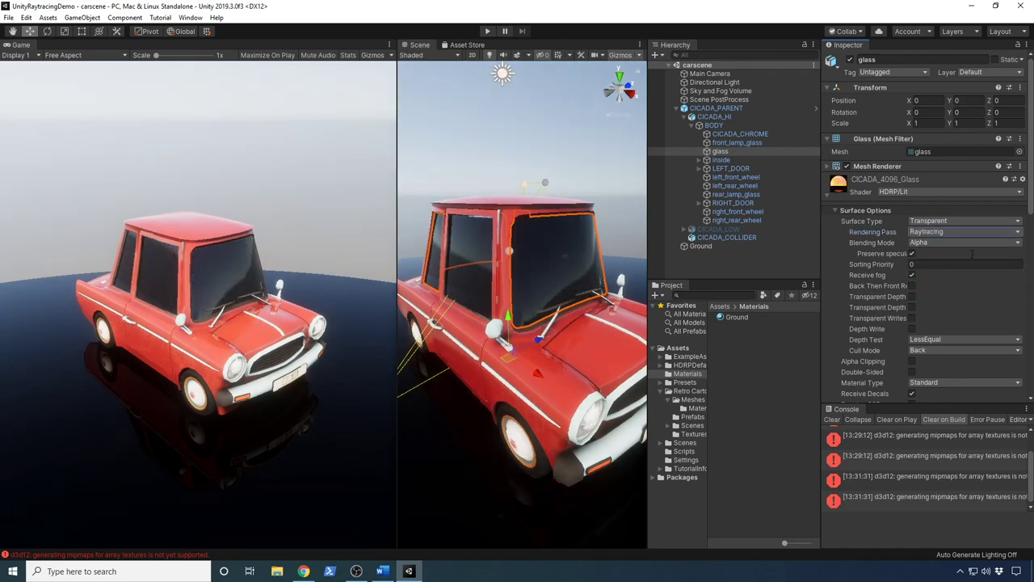
Step: Set the glass material's Refraction Model to Thin and check the car windows in the Scene view
drag(1028, 180, 1029, 335)
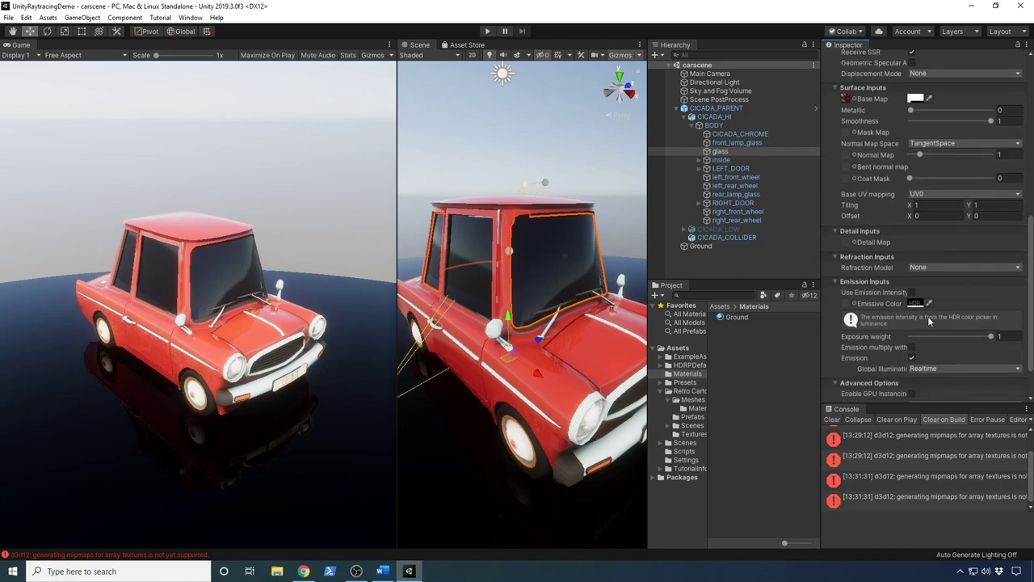
mouse_move(493, 272)
alt+mouse_down()
mouse_move(525, 267)
mouse_move(501, 273)
mouse_move(513, 271)
alt+mouse_up()
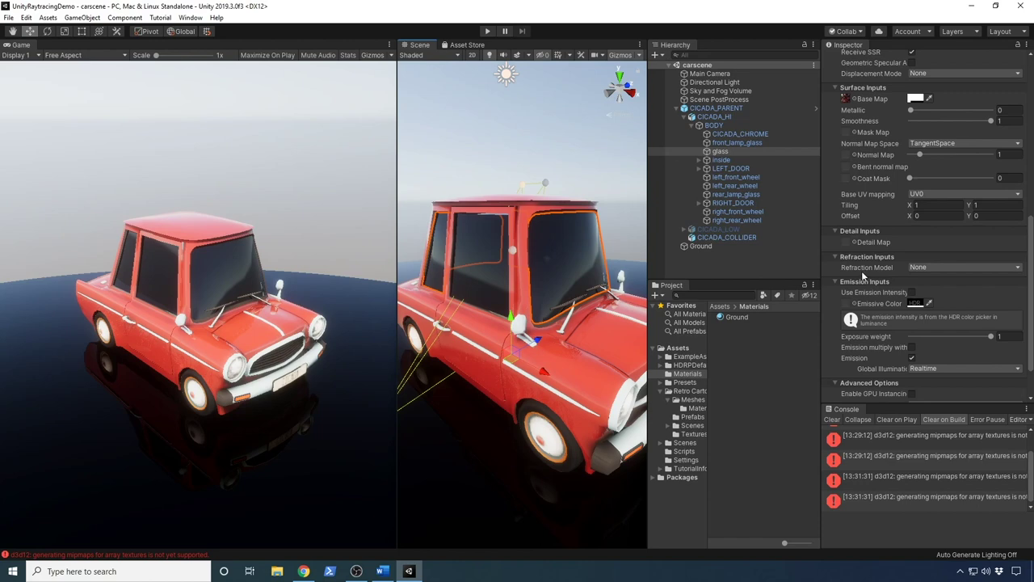
click(937, 268)
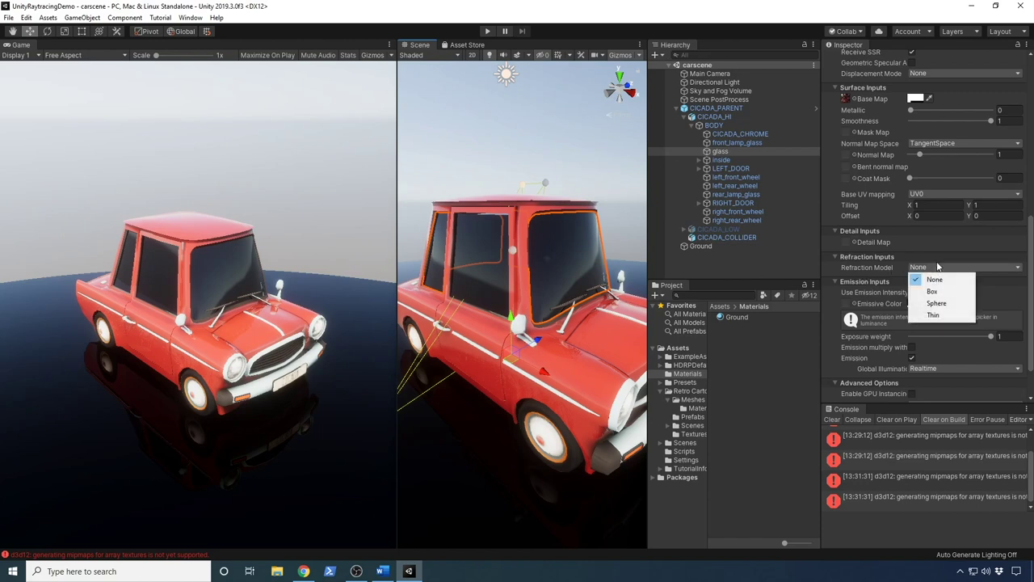
click(933, 314)
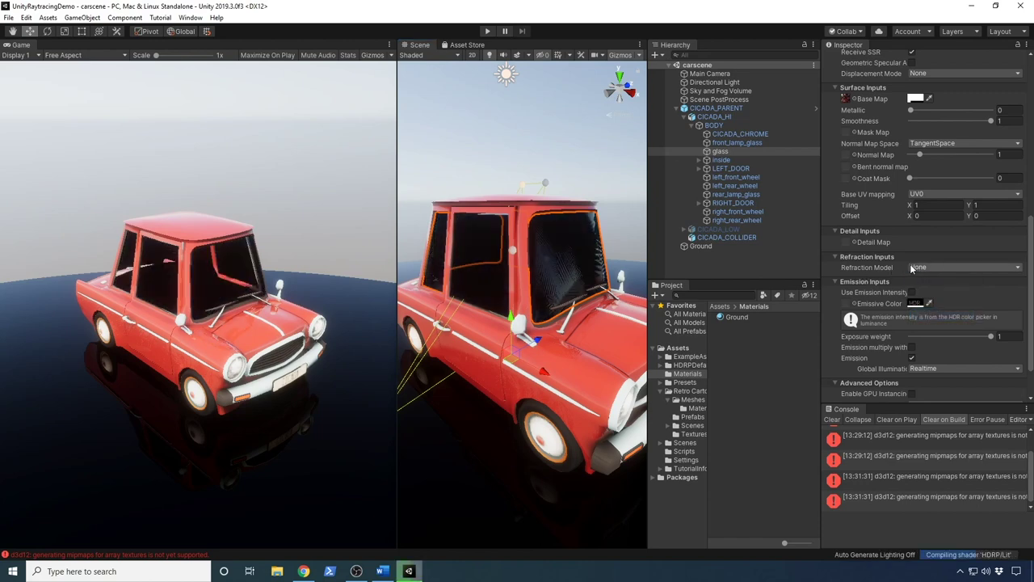
alt+drag(522, 299, 521, 323)
scroll(533, 319, up, 3)
scroll(506, 326, down, 3)
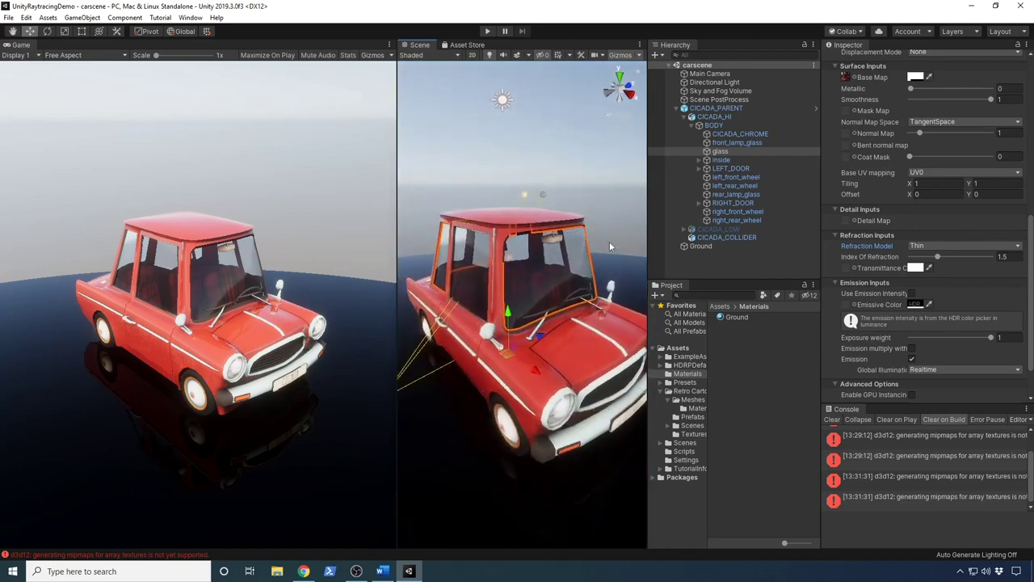
Step: Duplicate the CICADA_PARENT car and place the copy behind it at position X -3.64, Z 1.25
click(726, 110)
key(f)
alt+drag(533, 356, 529, 274)
key(ctrl+d)
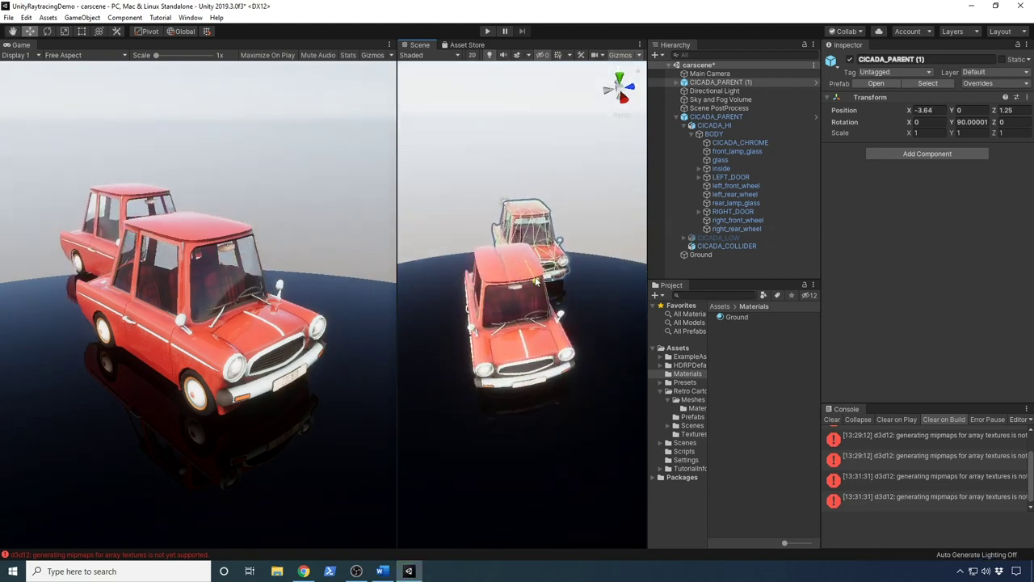
Step: Set the Ground object's scale to 200 on both X and Z
click(572, 327)
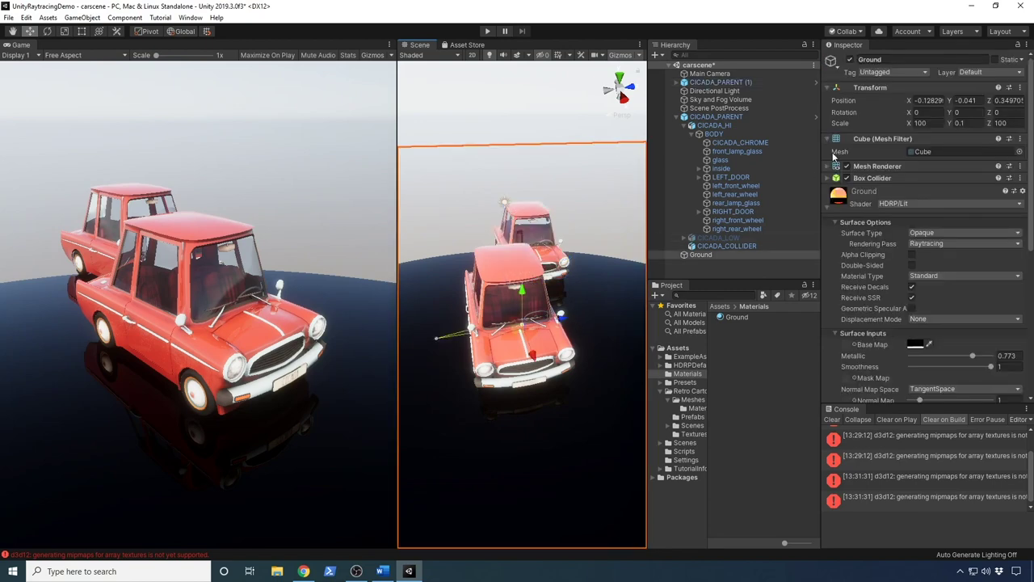
text(200200)
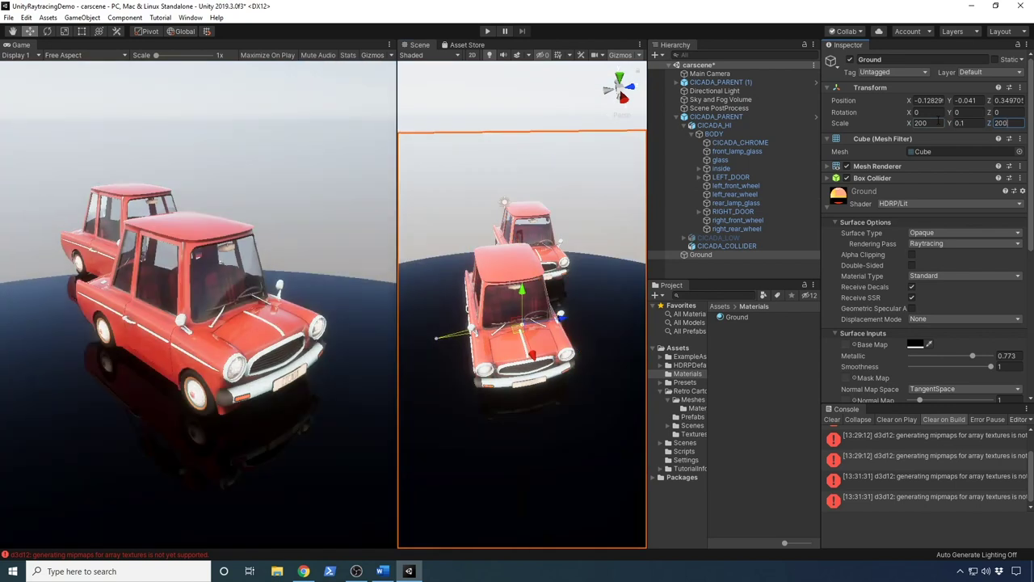
key(alt)
alt+drag(517, 363, 570, 378)
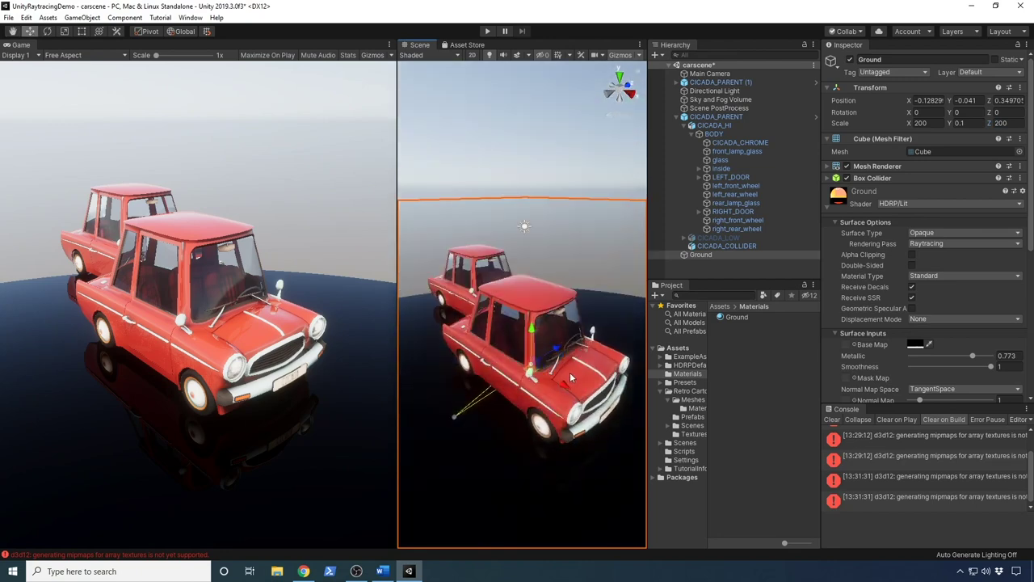
Step: Set the Index Of Refraction of the car's glass material to about 1.15, judging it through the windscreen
click(554, 338)
click(554, 337)
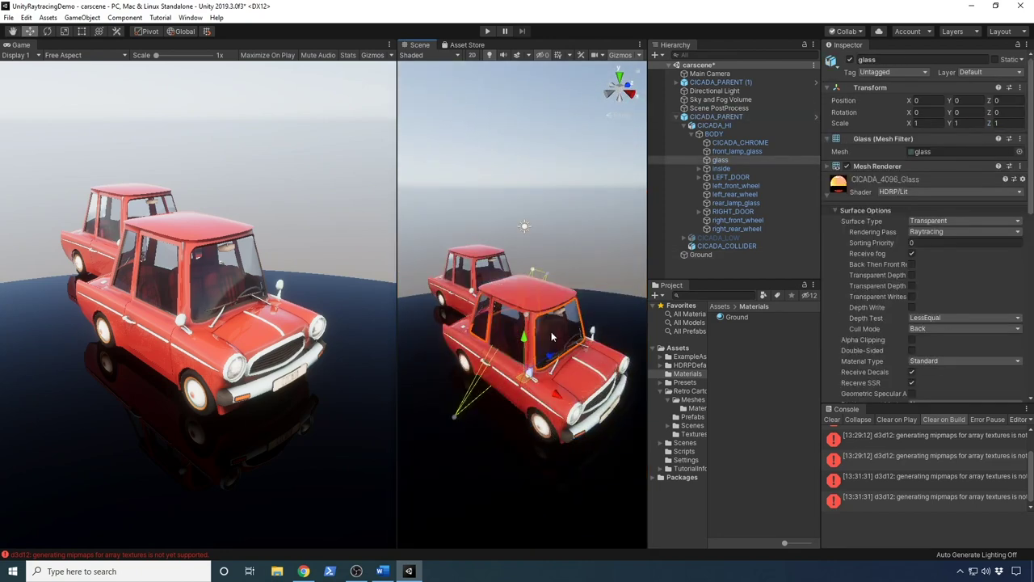
alt+drag(562, 275, 470, 259)
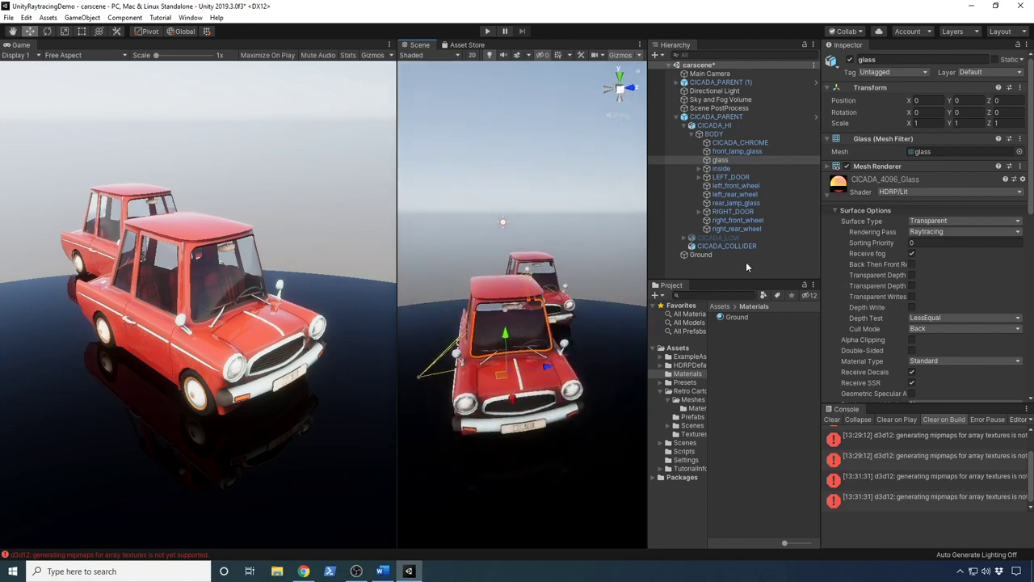
click(930, 223)
click(929, 243)
drag(1030, 211, 1026, 365)
drag(937, 255, 941, 263)
right_drag(514, 313, 567, 287)
scroll(570, 283, down, 3)
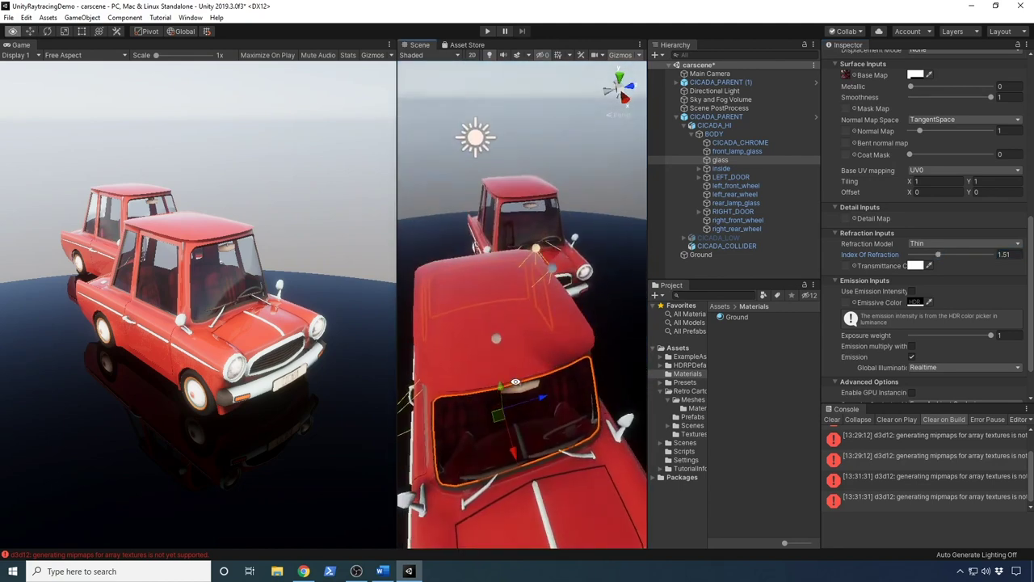
scroll(574, 275, up, 3)
drag(936, 256, 919, 283)
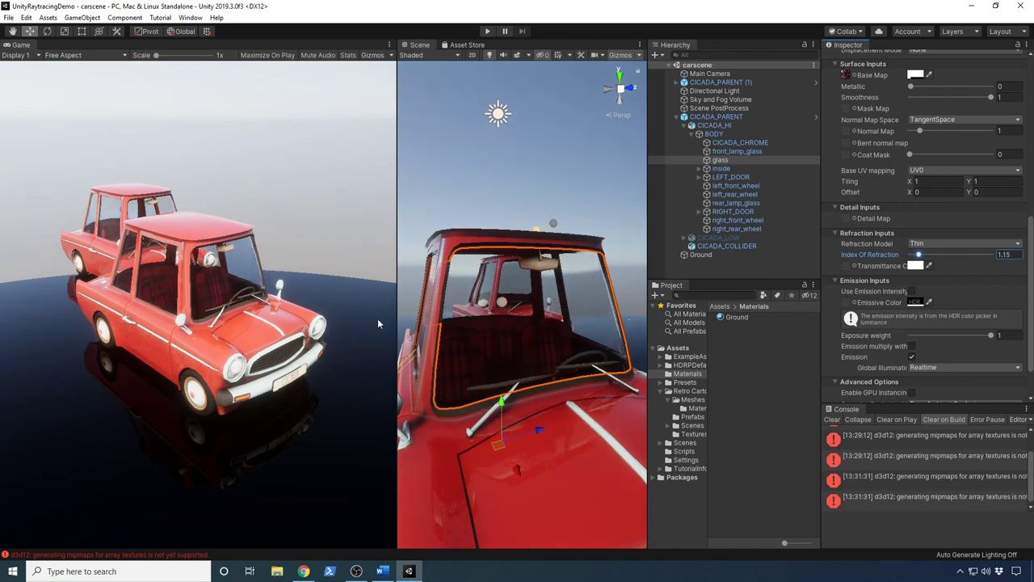
Step: Move the duplicate car farther back to X position -4.32
scroll(436, 323, down, 5)
alt+drag(436, 323, 546, 371)
click(548, 327)
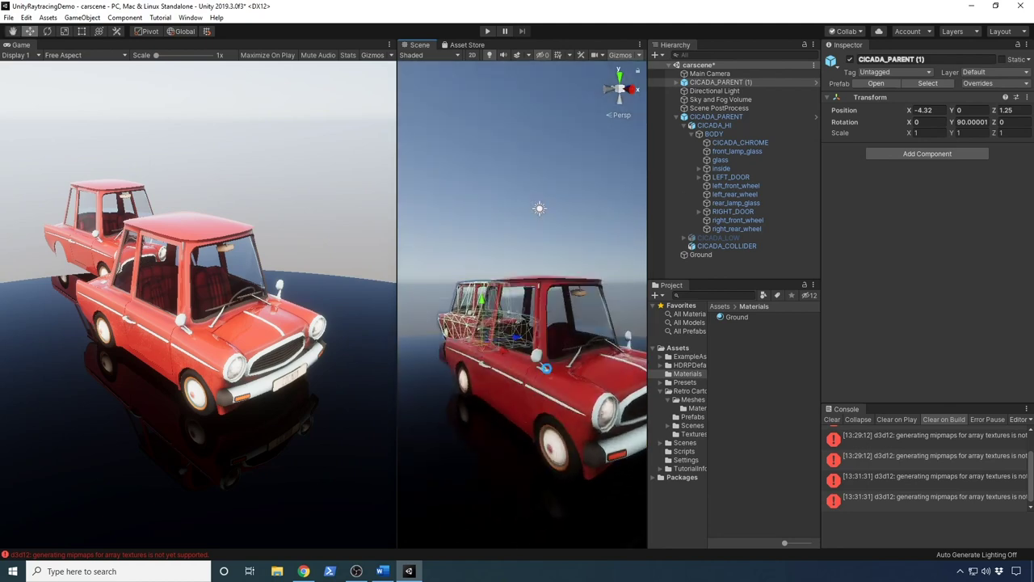
click(443, 433)
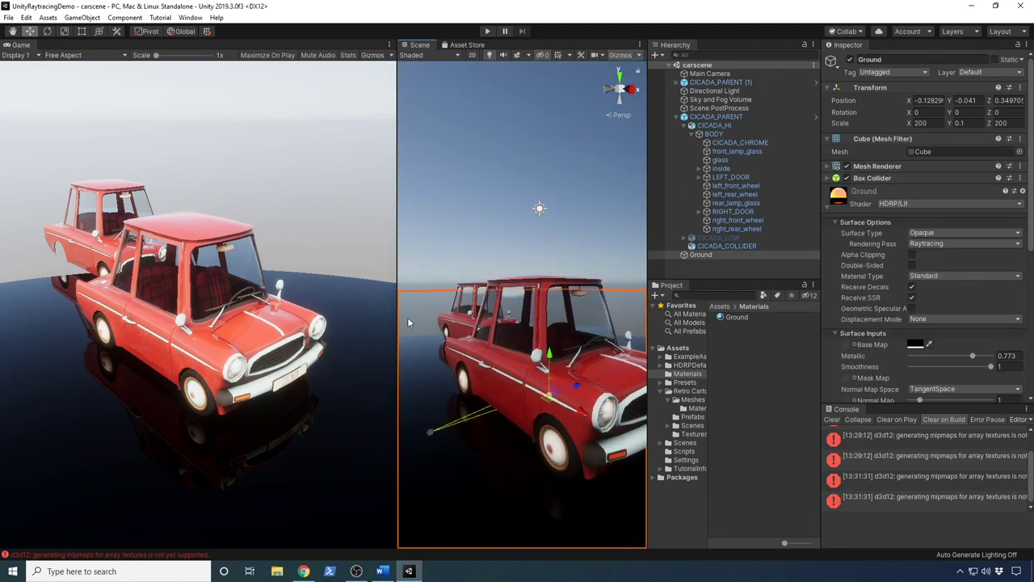
Step: Widen the Scene view at the expense of the Game view and bring both cars into sight
drag(397, 318, 323, 318)
scroll(485, 339, down, 2)
alt+drag(484, 340, 549, 339)
Step: Move the original CICADA_PARENT car forward to X position 2.54
click(728, 118)
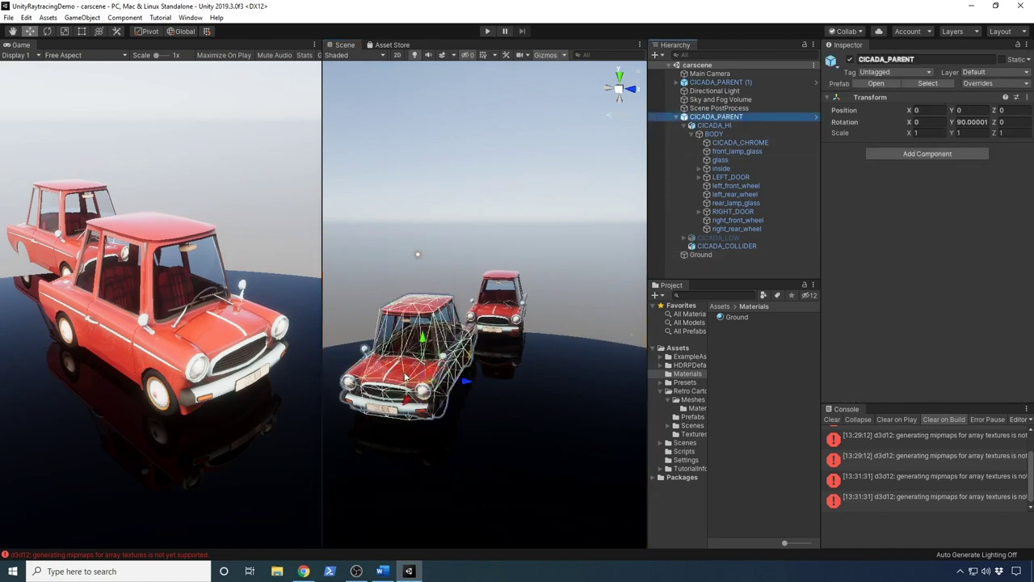
key(f)
ctrl+click(453, 339)
ctrl+click(452, 355)
ctrl+click(453, 349)
ctrl+click(452, 349)
ctrl+click(456, 355)
ctrl+click(467, 361)
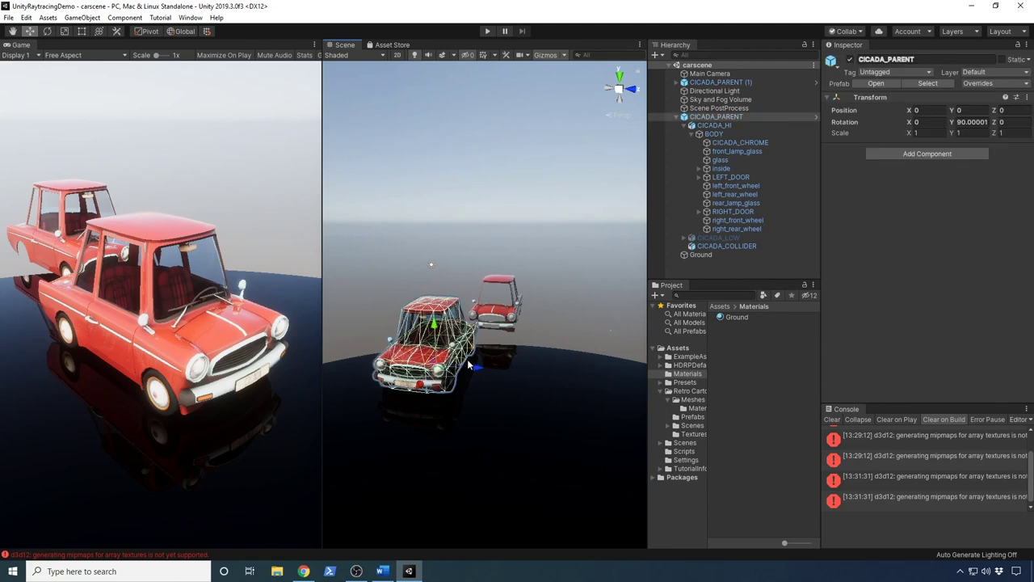
alt+drag(467, 360, 419, 421)
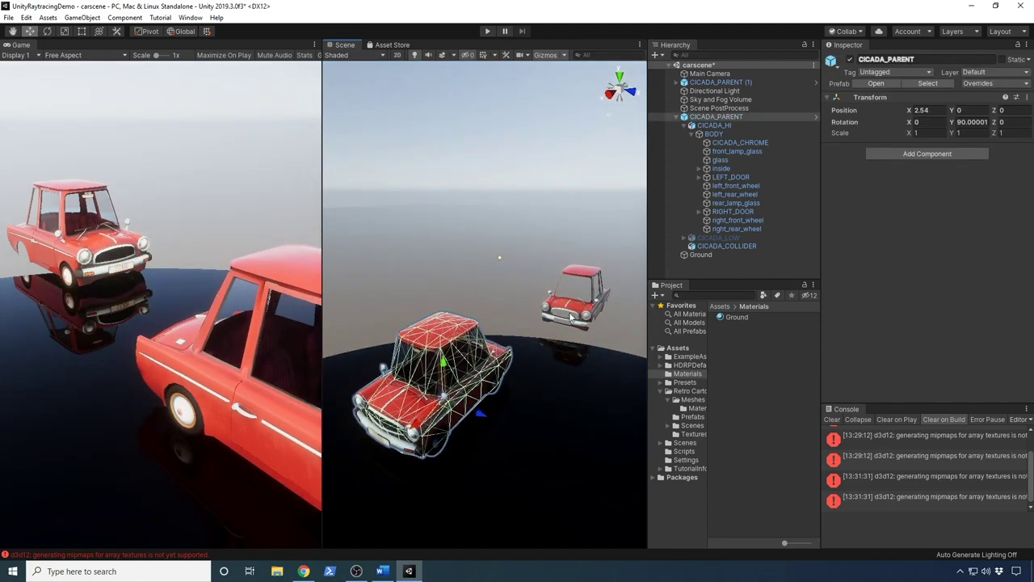
Step: Place the duplicate car directly above the original in the object hierarchy and rename it CICADA_PARENT
click(583, 299)
click(716, 83)
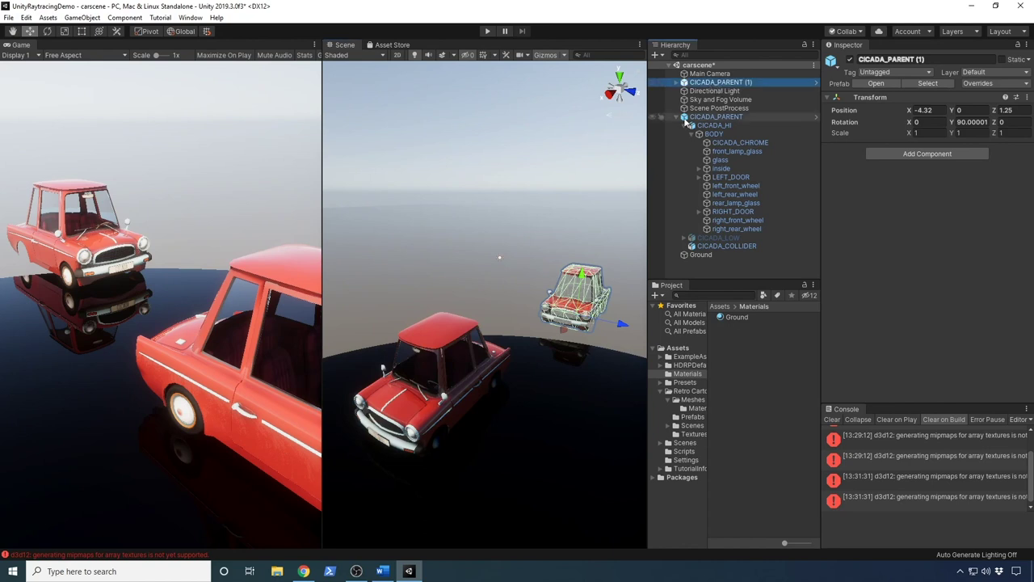
drag(716, 116, 716, 114)
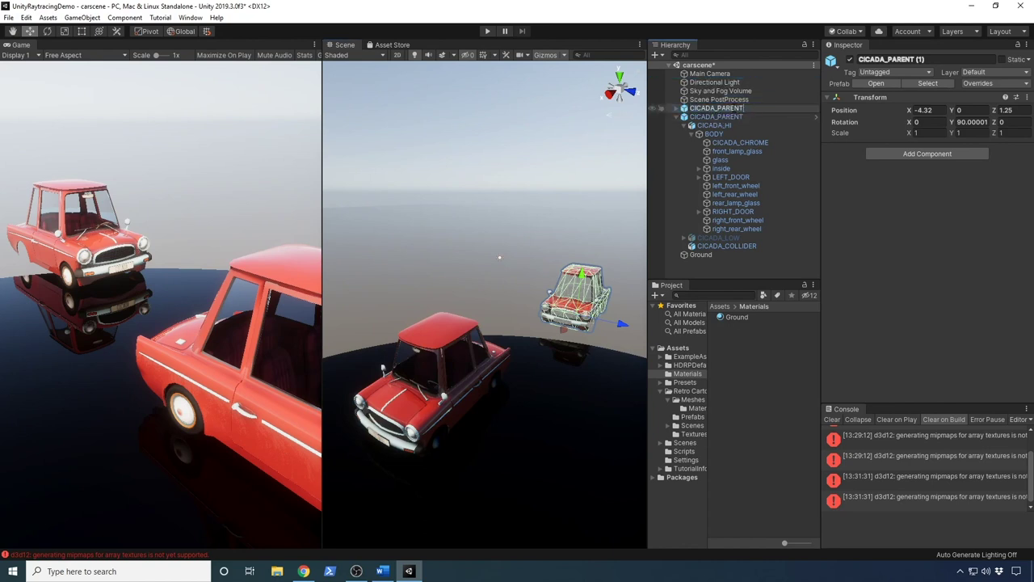
key(Return)
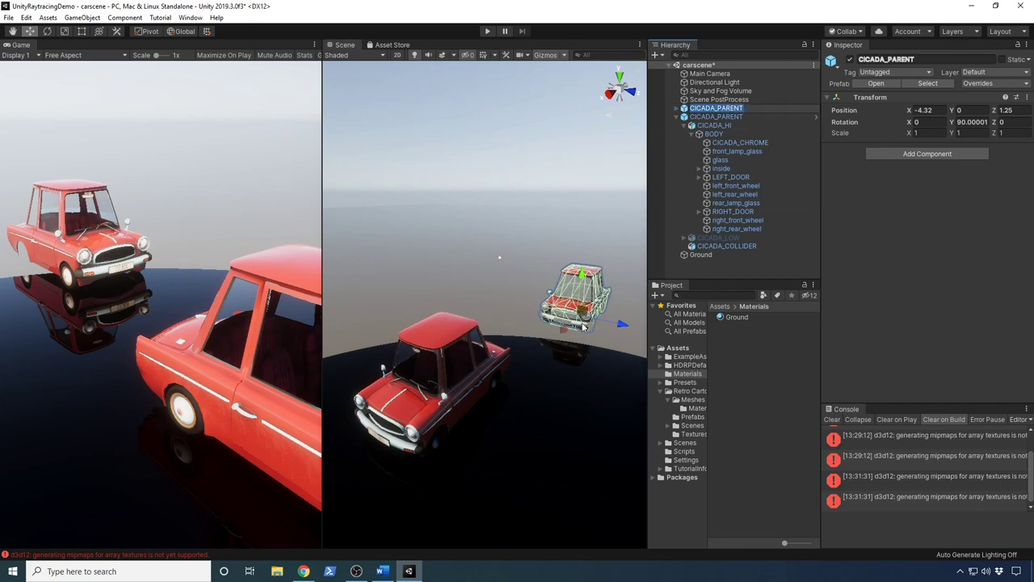
Step: Move the duplicate car closer behind the original car, and select the original
drag(572, 325, 496, 367)
click(485, 274)
click(490, 383)
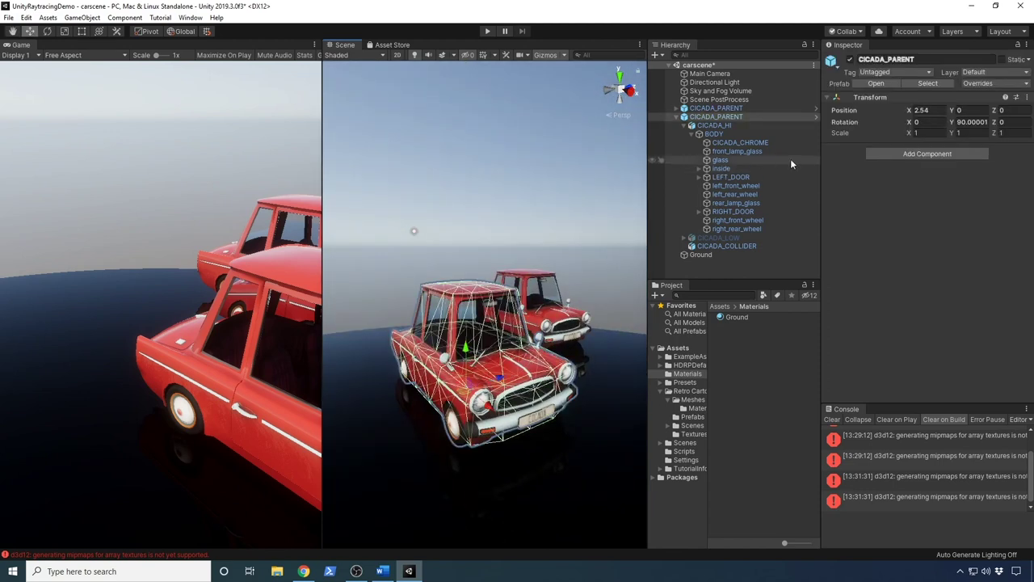
Step: Set the rendering pass of the front car's CICADA_4096_Paint material on CICADA_HI to Raytracing
click(715, 134)
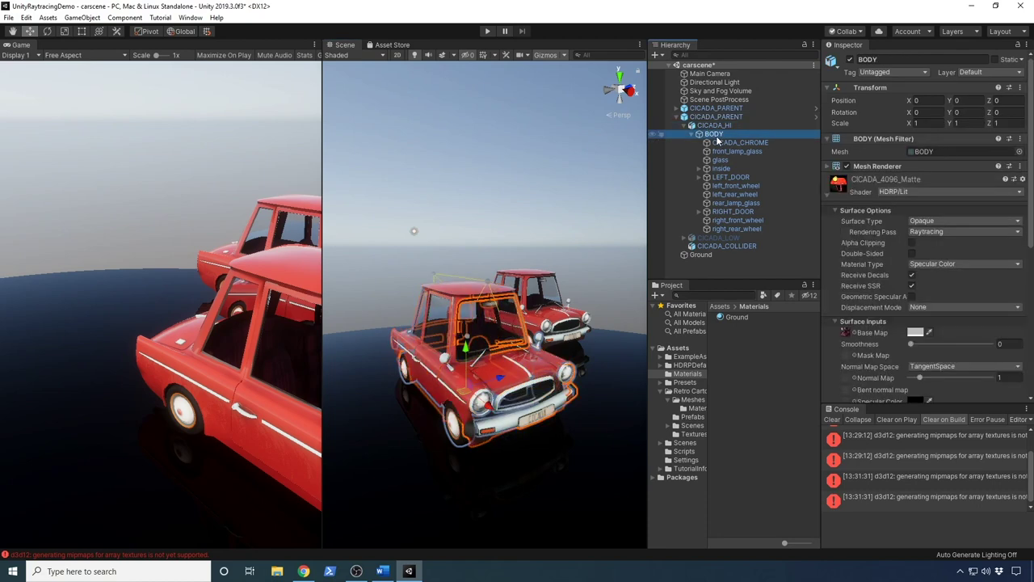
click(720, 168)
click(441, 379)
click(435, 376)
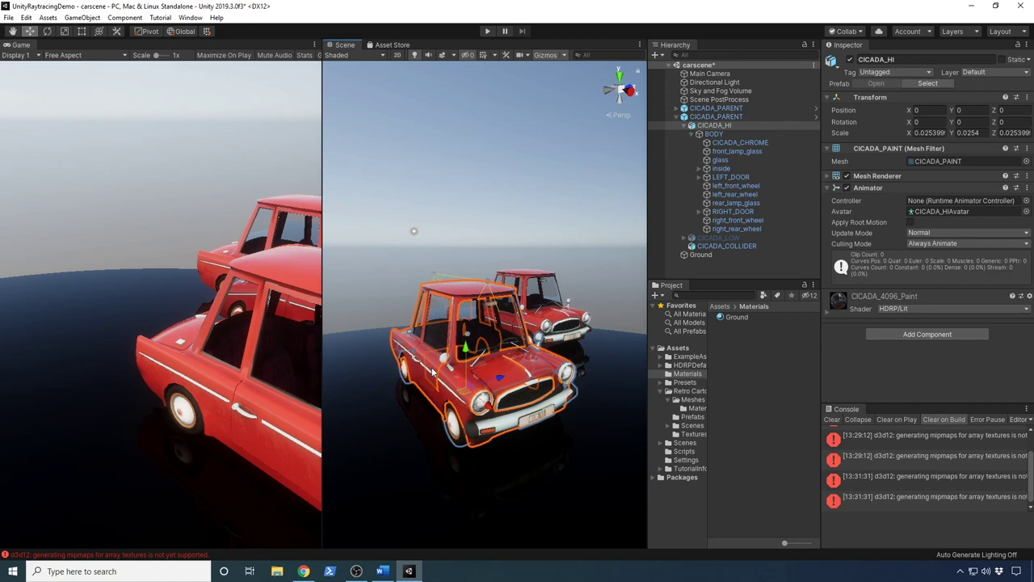
click(727, 131)
click(727, 125)
click(921, 355)
click(927, 377)
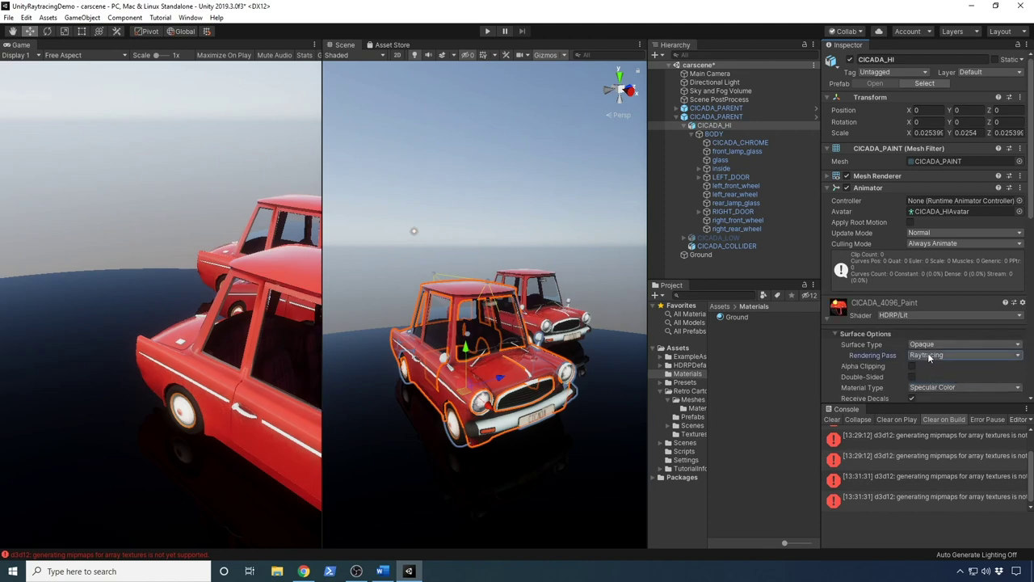
Step: Try the Standard material type on the front car's paint with Metallic at 0.099, and inspect the car up close
scroll(893, 362, down, 3)
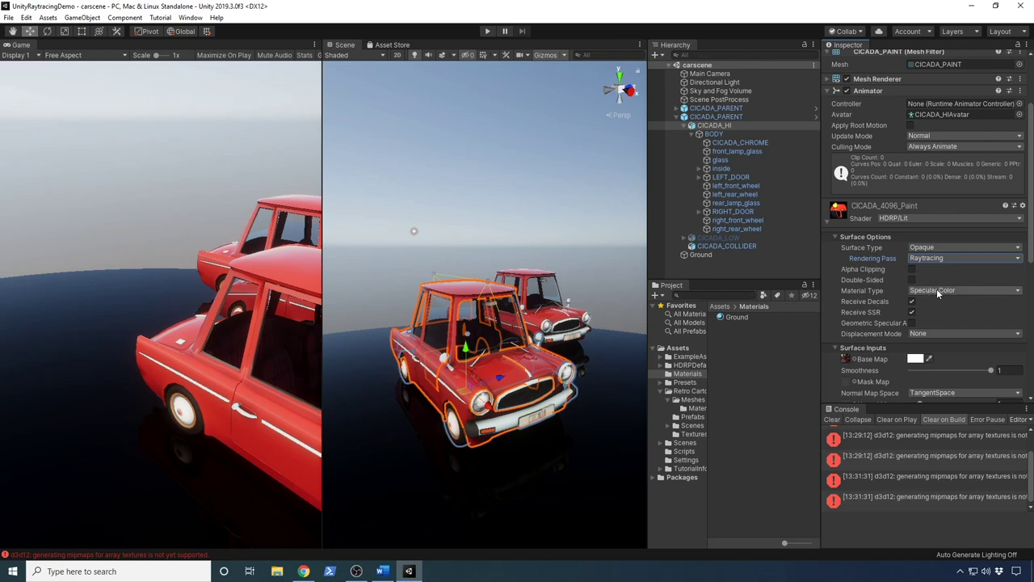
click(937, 292)
click(950, 314)
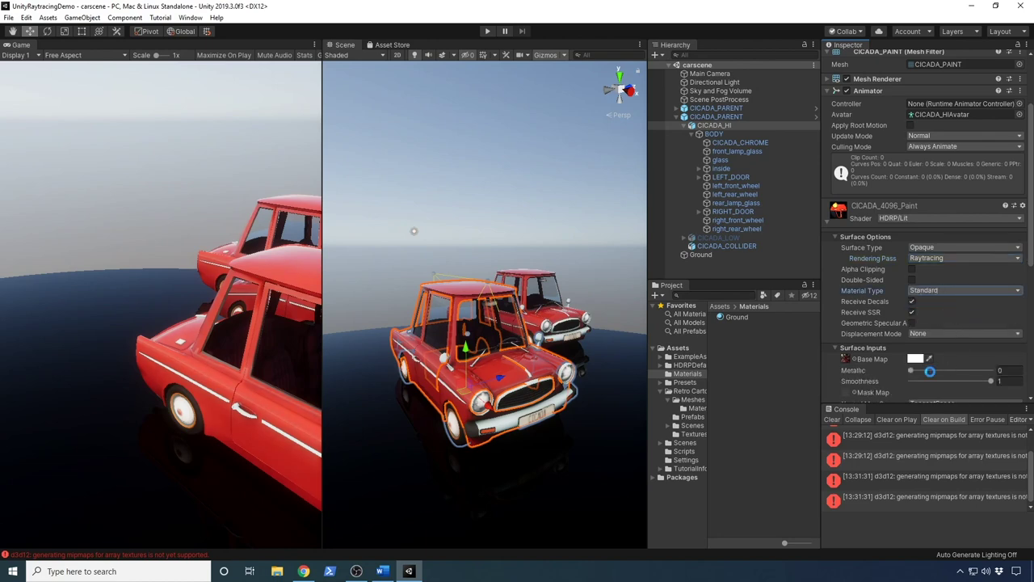
drag(913, 371, 920, 392)
click(417, 192)
right_drag(416, 192, 396, 206)
right_drag(504, 389, 452, 364)
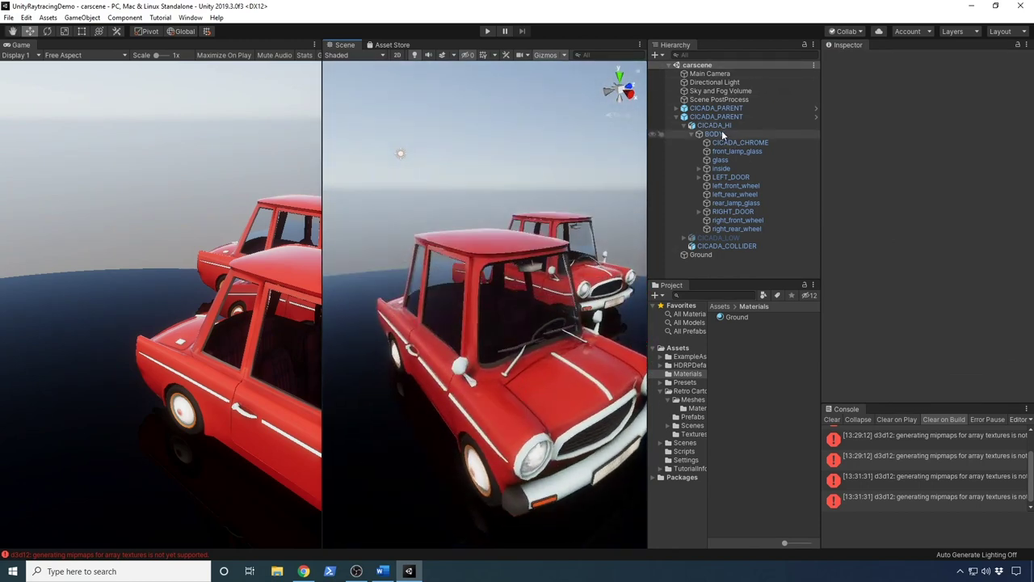
Step: Return the material type of the CICADA_HI paint to Specular Color
click(715, 126)
scroll(919, 332, down, 3)
scroll(921, 334, down, 3)
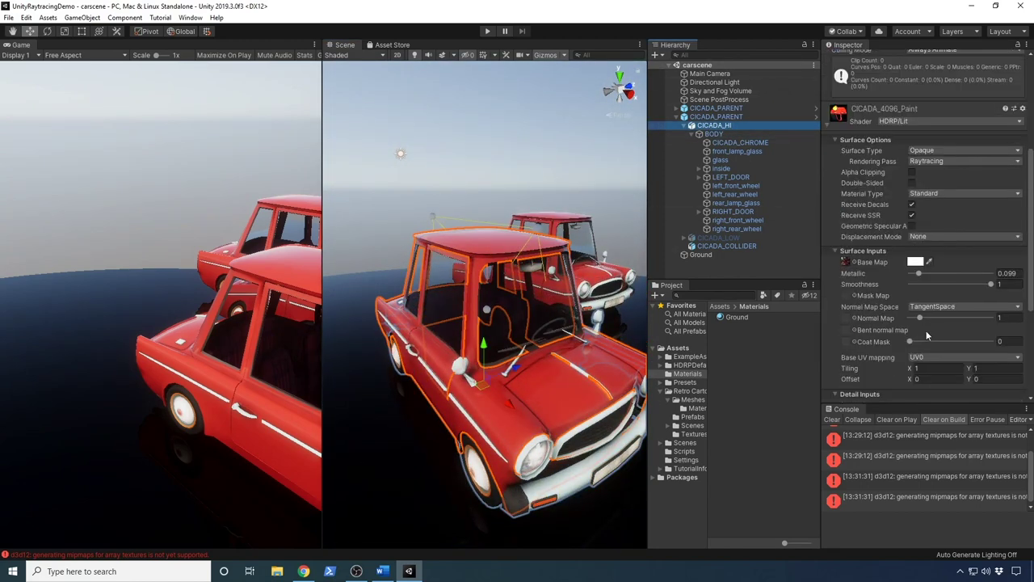
click(930, 194)
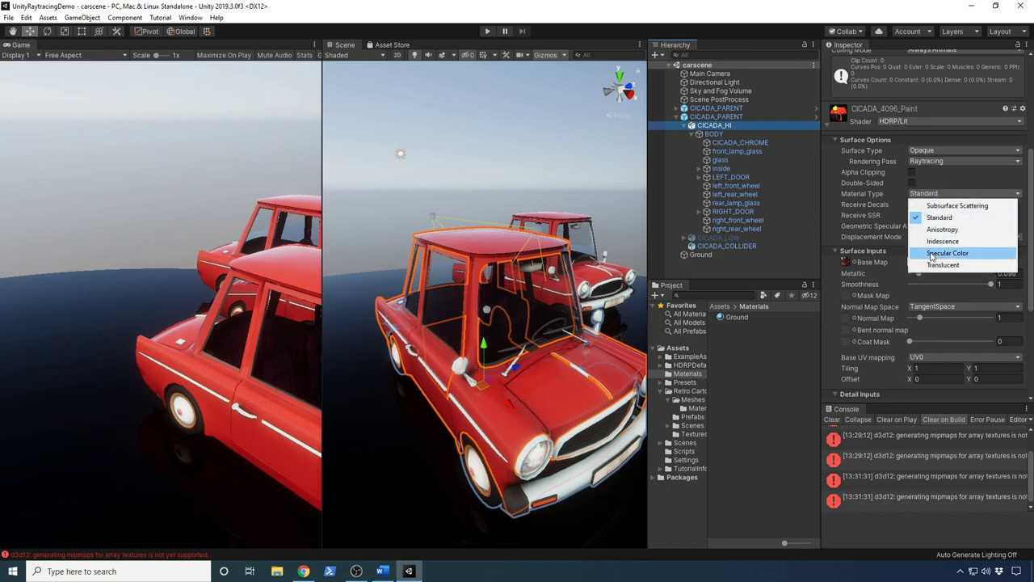
click(930, 256)
Step: Align the Main Camera with a low frontal Scene view of both cars, and widen the Game view
alt+drag(471, 388, 526, 331)
alt+drag(498, 189, 328, 288)
alt+drag(483, 274, 546, 299)
click(709, 74)
click(81, 17)
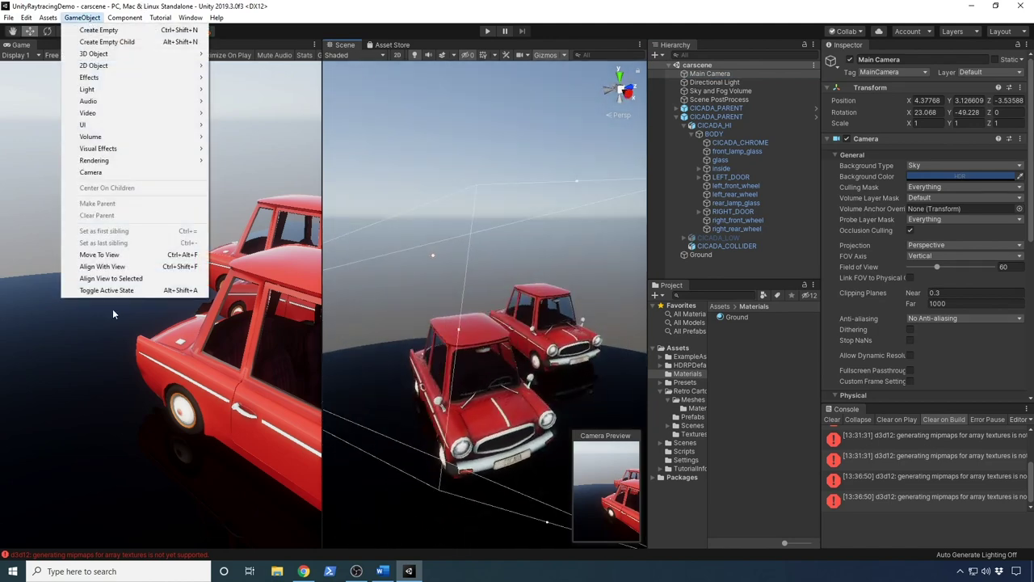
click(139, 266)
alt+drag(430, 341, 438, 295)
click(82, 17)
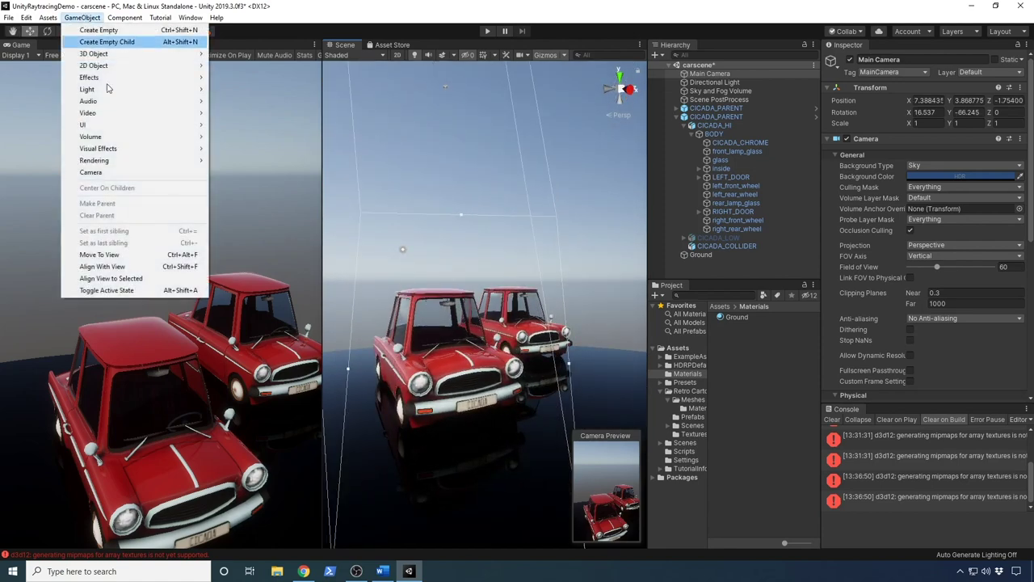
click(103, 266)
drag(321, 297, 455, 287)
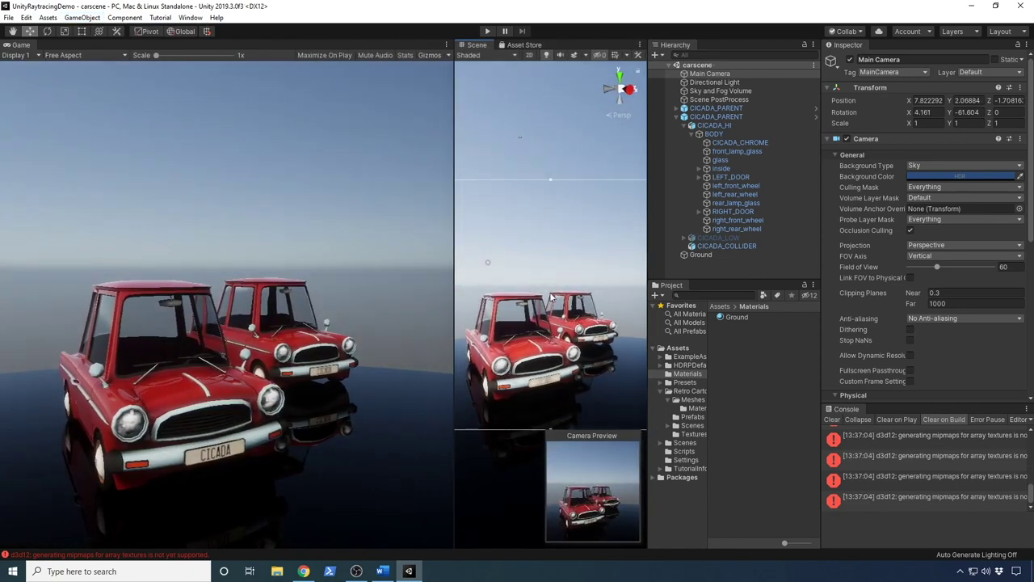
Step: Move the rear car sideways away from the front car, to about X 1.98 and Z 3.64
click(570, 323)
drag(596, 350, 580, 393)
scroll(568, 447, up, 8)
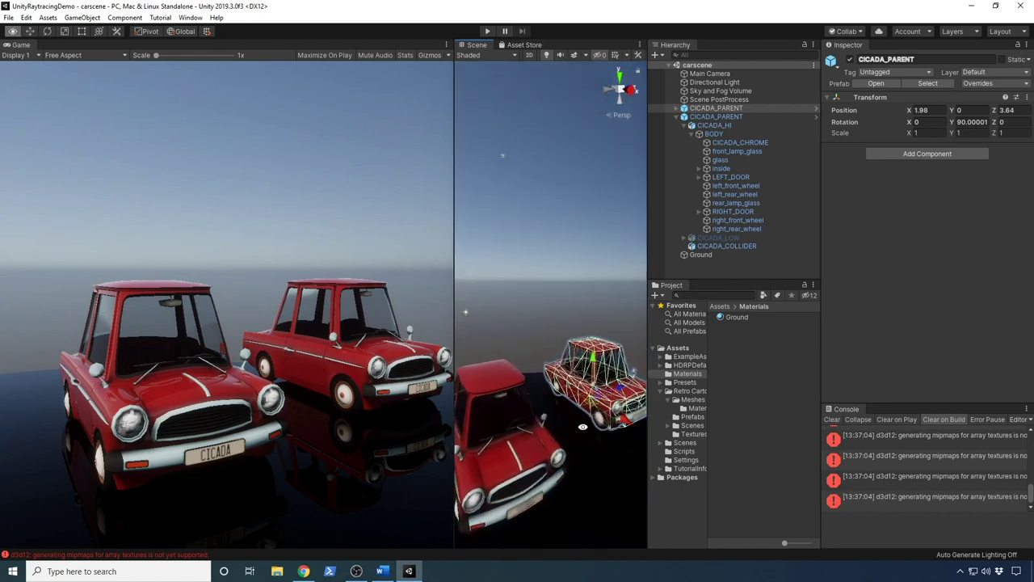
alt+drag(583, 426, 591, 417)
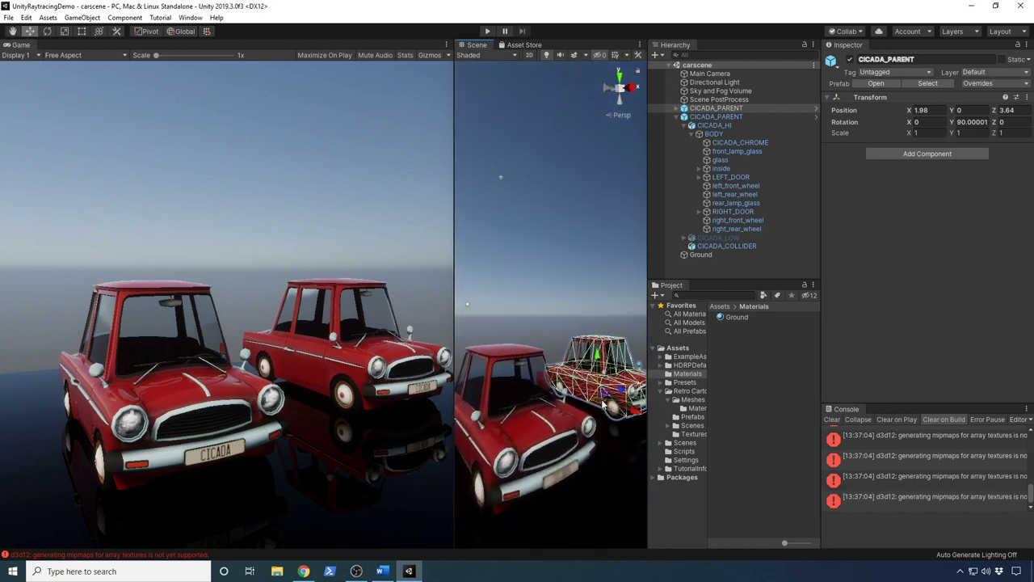
Step: Realign the Main Camera with a Scene view framing both separated cars, and collapse the front car's hierarchy
click(711, 74)
click(98, 19)
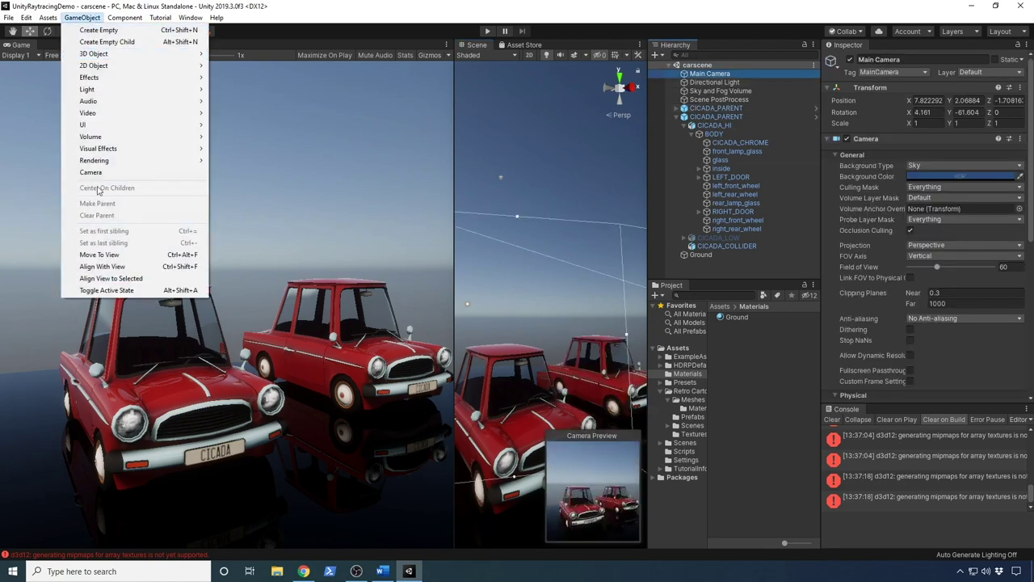
click(124, 265)
alt+drag(566, 343, 496, 211)
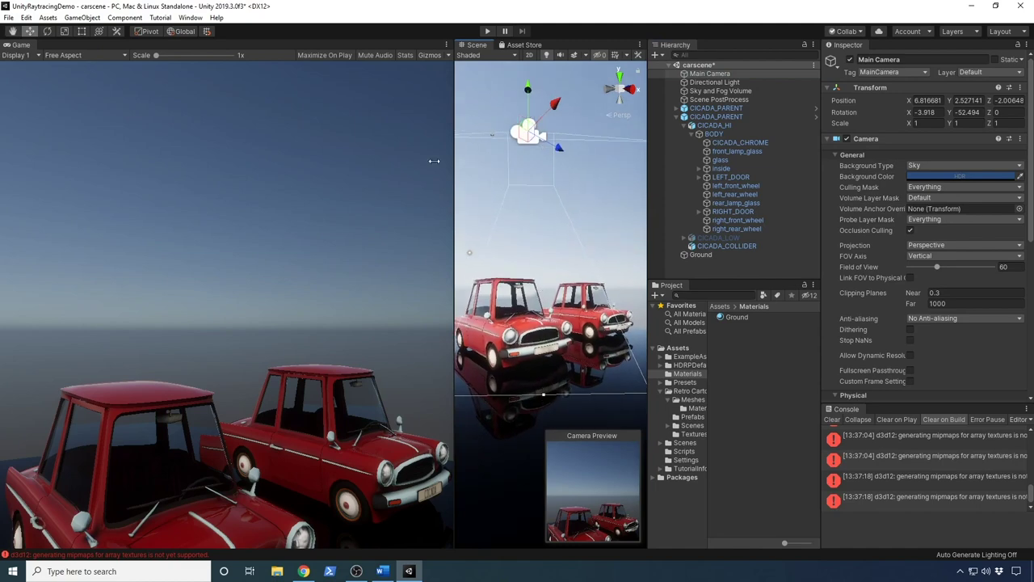
click(81, 16)
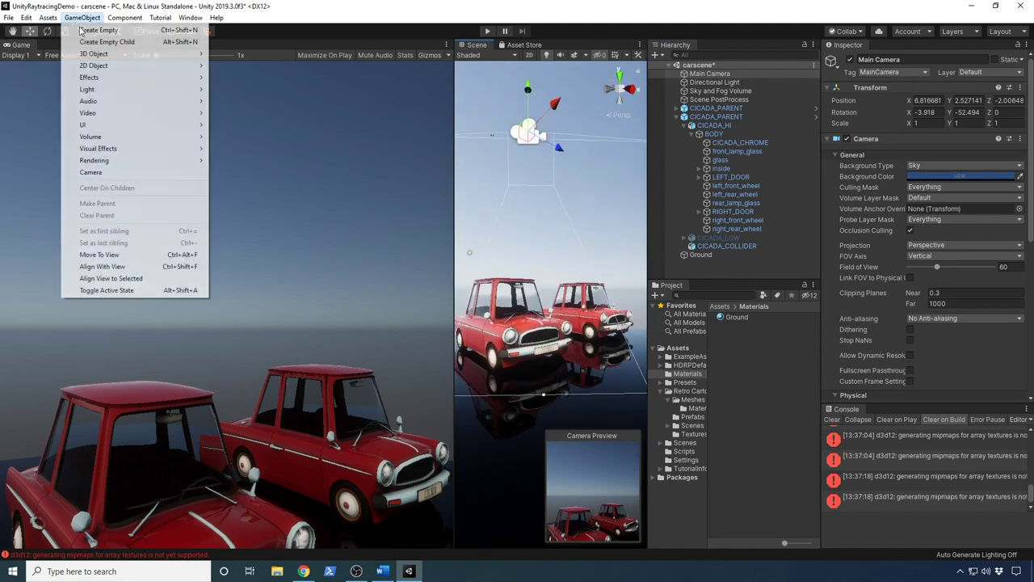
click(121, 254)
click(81, 17)
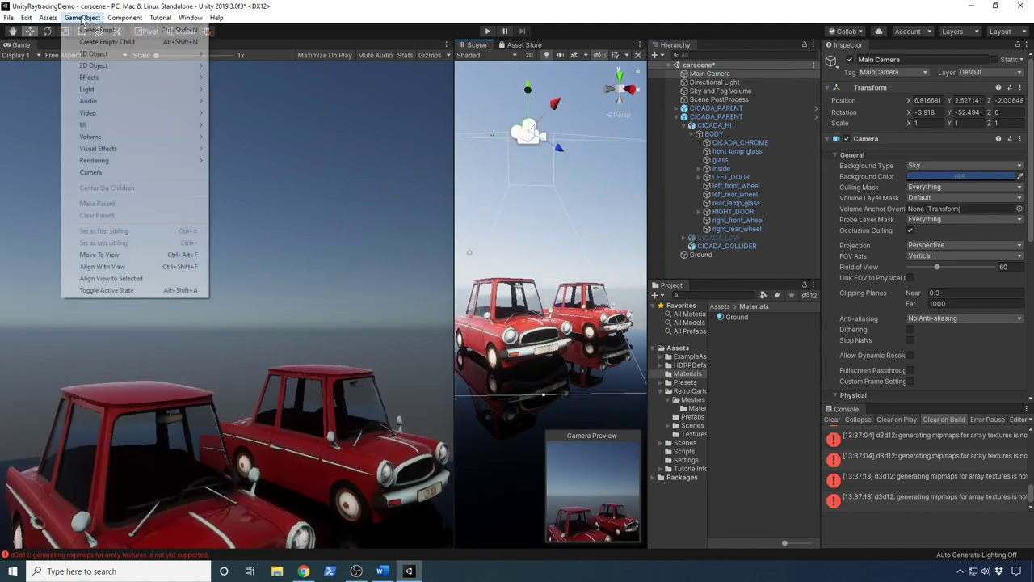
click(102, 267)
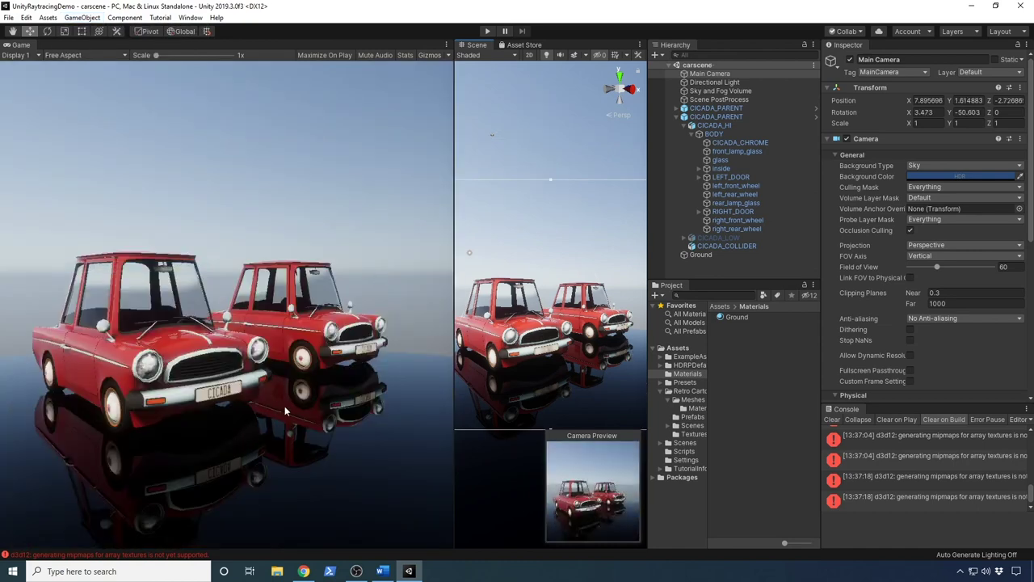
click(678, 117)
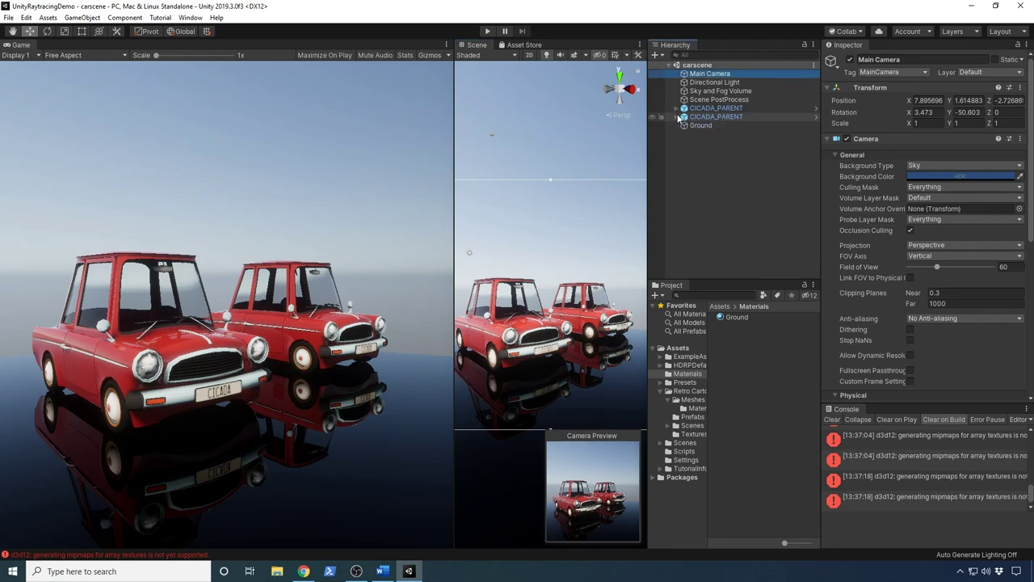
Step: Add a Physically Based Sky override to the Sky and Fog Volume and enable its Earth Preset setting
click(714, 91)
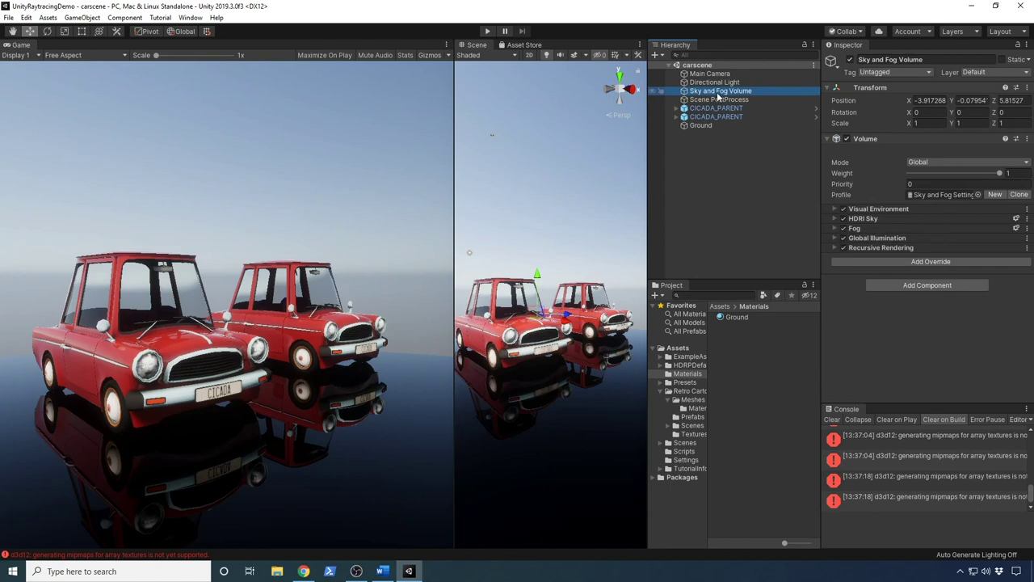
click(858, 219)
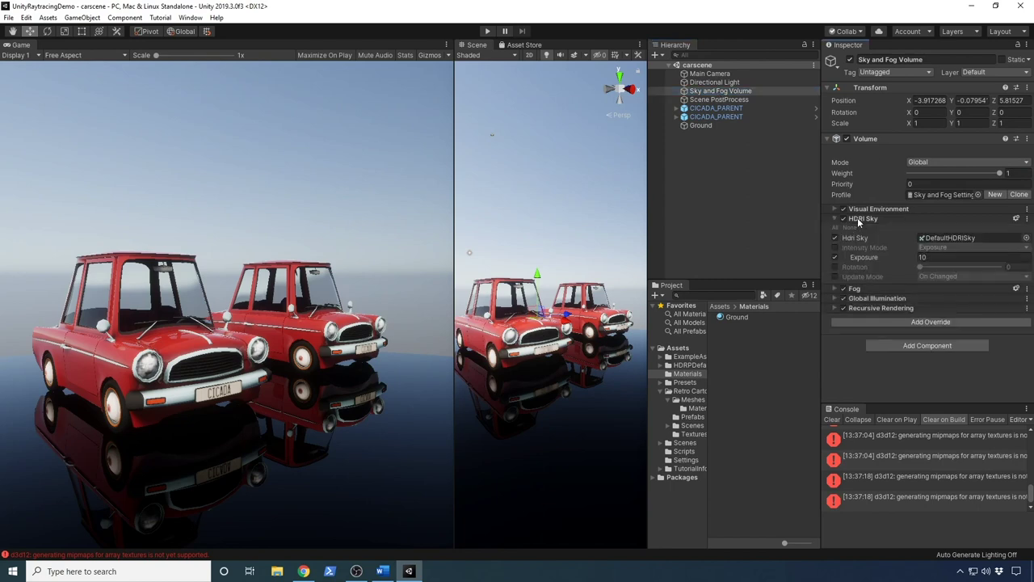
click(865, 219)
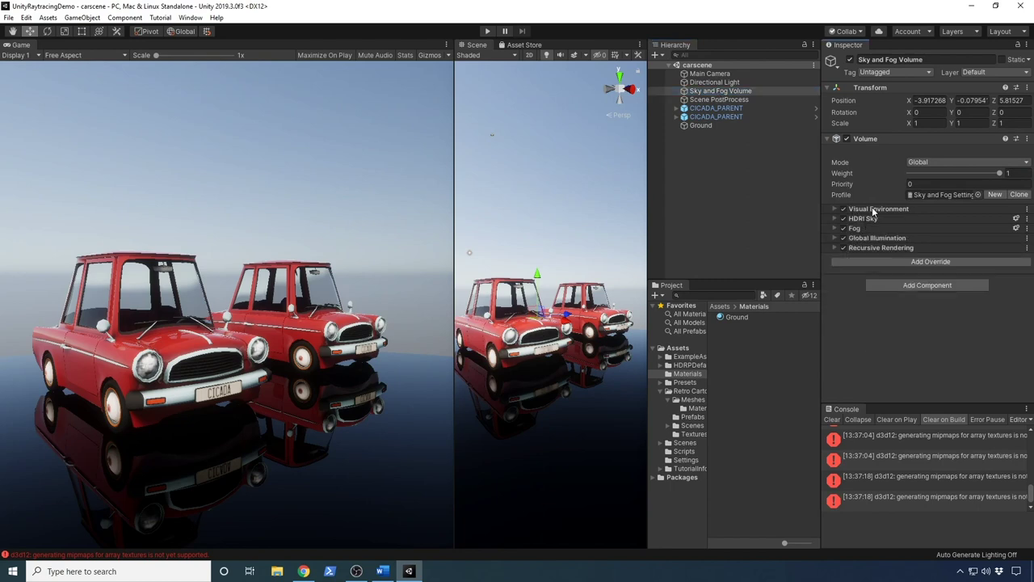
click(877, 209)
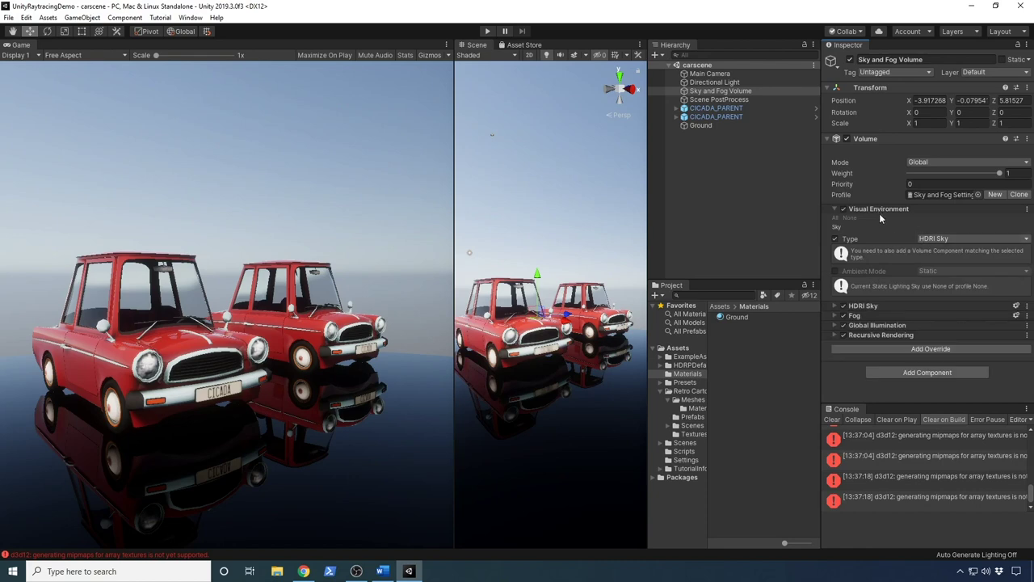
click(879, 211)
click(884, 261)
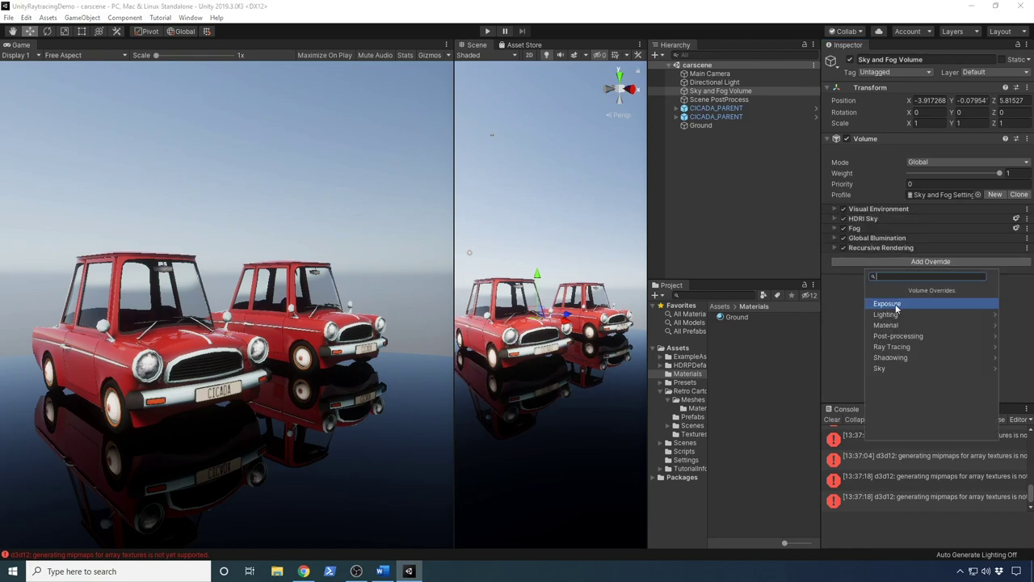
click(896, 371)
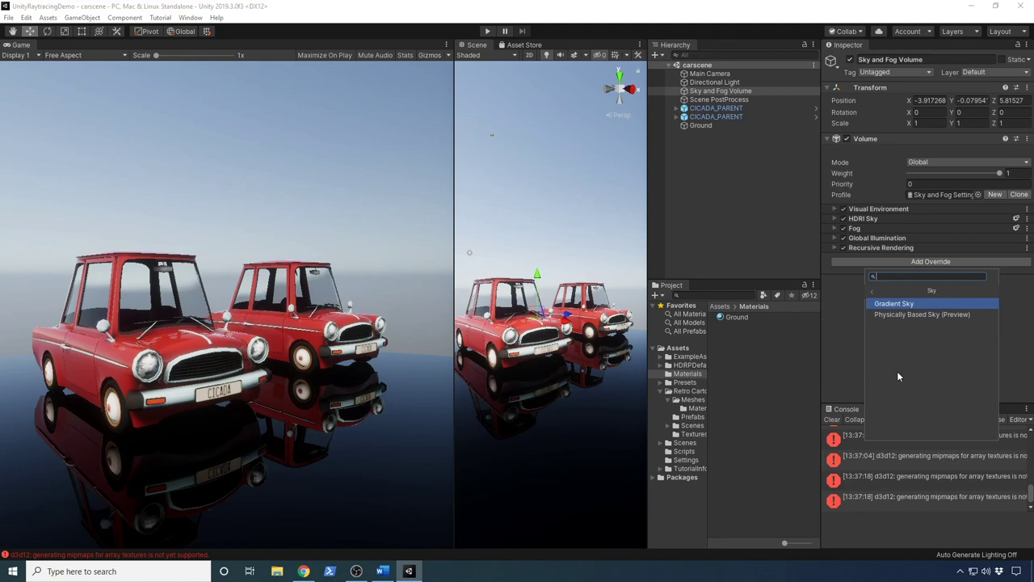
click(886, 315)
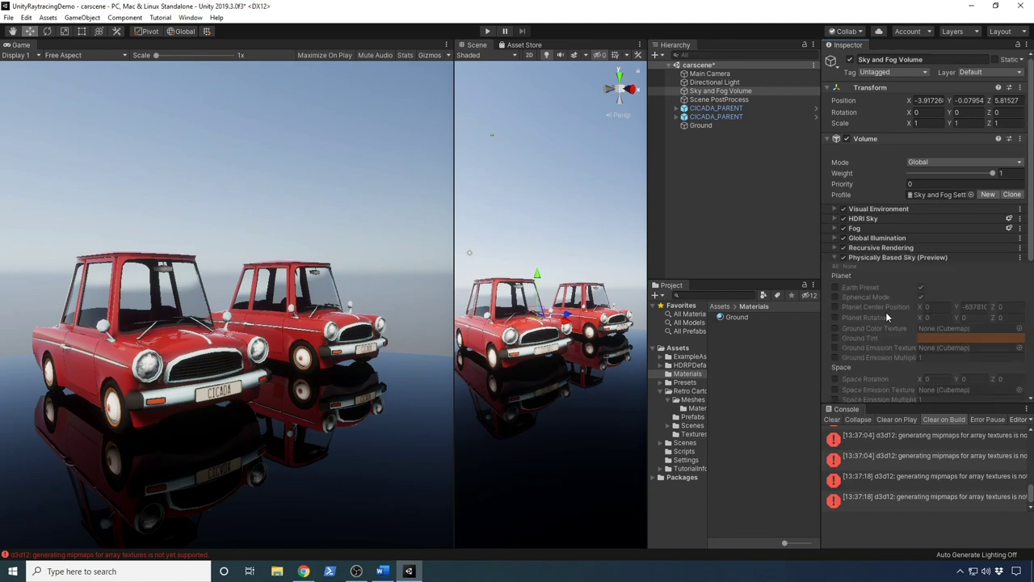
click(834, 289)
Step: Set the sky type of the volume's Visual Environment to Physically Based Sky
click(871, 210)
click(935, 239)
click(949, 287)
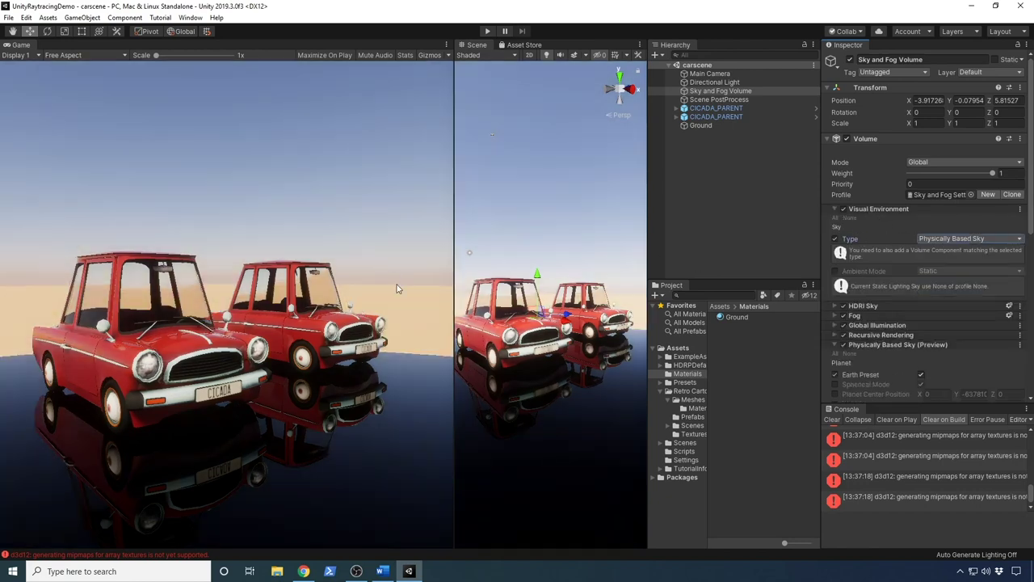
click(871, 210)
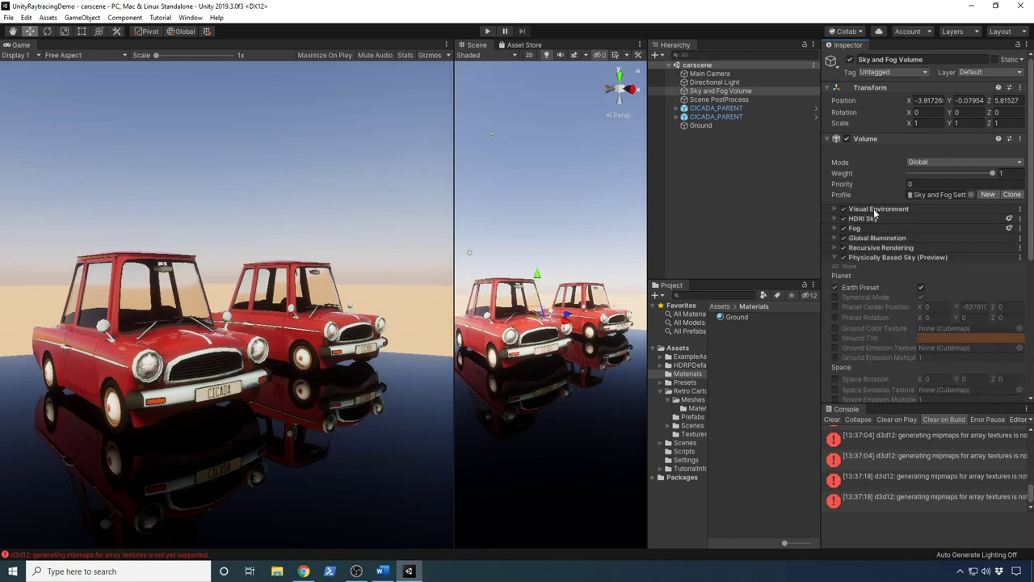
Step: Enable the Planet Center Position override and set Horizon Zenith Shift to -0.04 in the Physically Based Sky
click(835, 308)
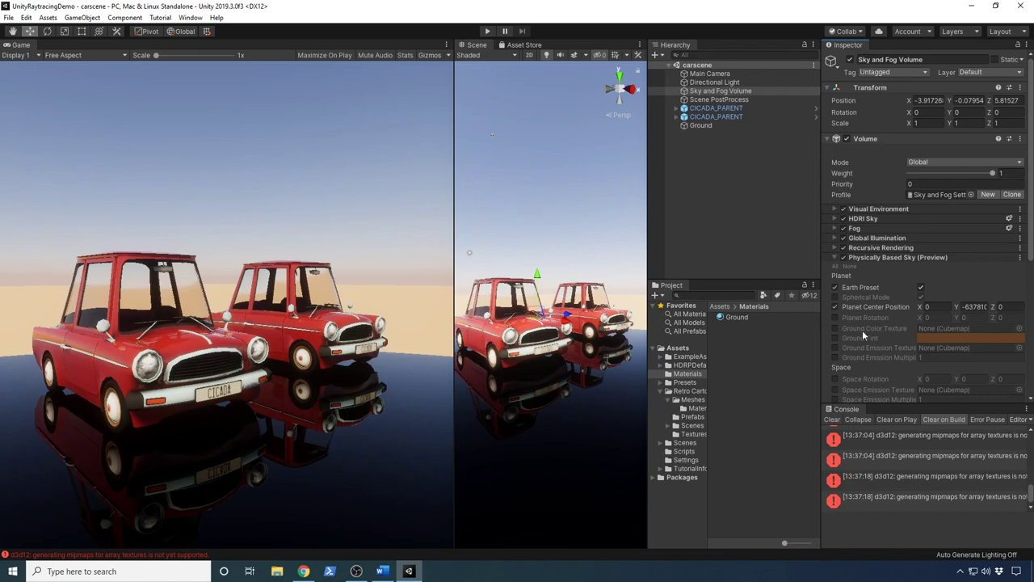
scroll(890, 330, down, 6)
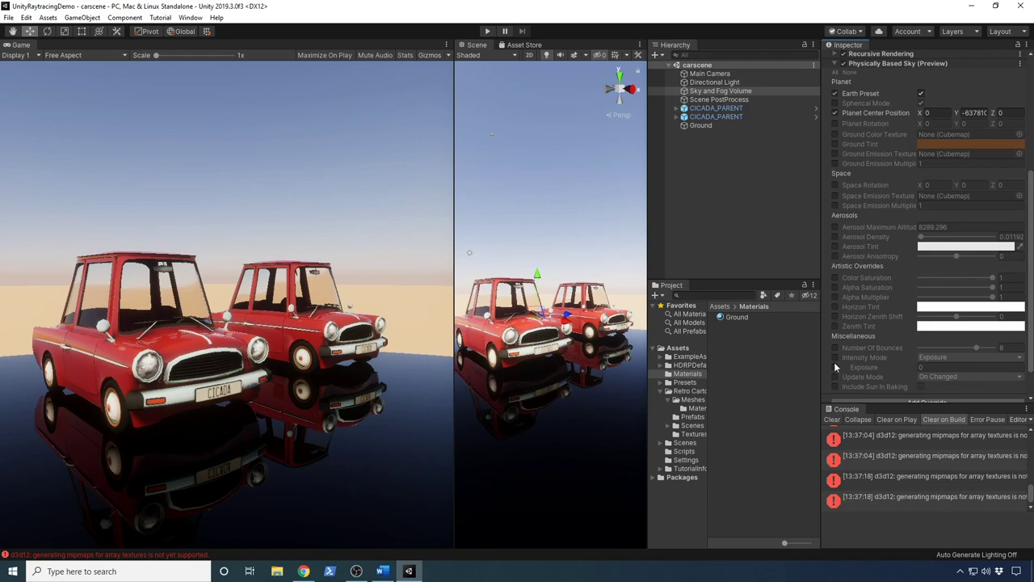
click(835, 316)
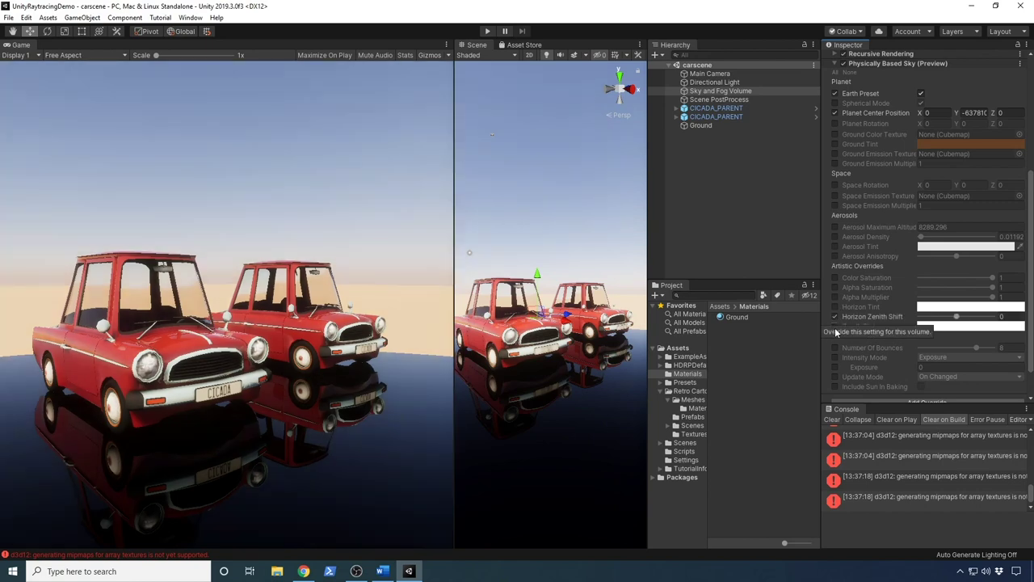
drag(956, 317, 954, 318)
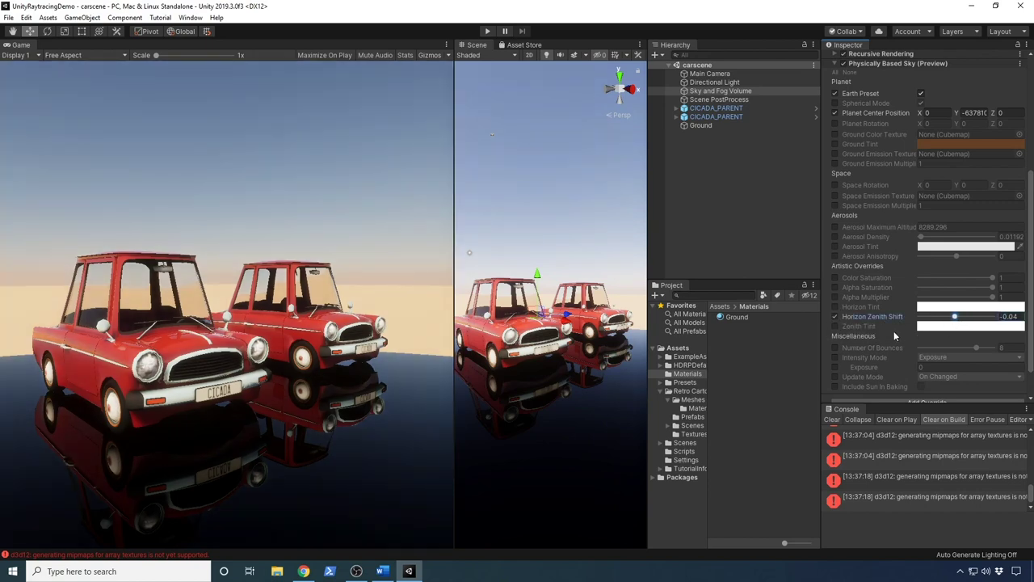
Step: Enable the Horizon Tint override of the Physically Based Sky and set it to the dark colour 2E2626
click(834, 307)
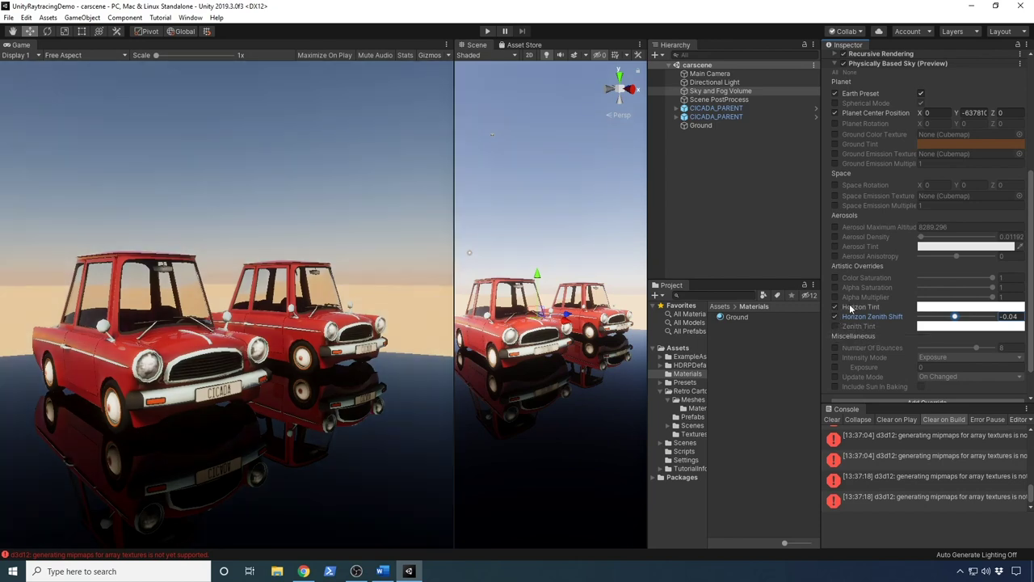
click(940, 309)
mouse_move(701, 269)
mouse_down()
mouse_move(689, 291)
mouse_move(690, 282)
mouse_up()
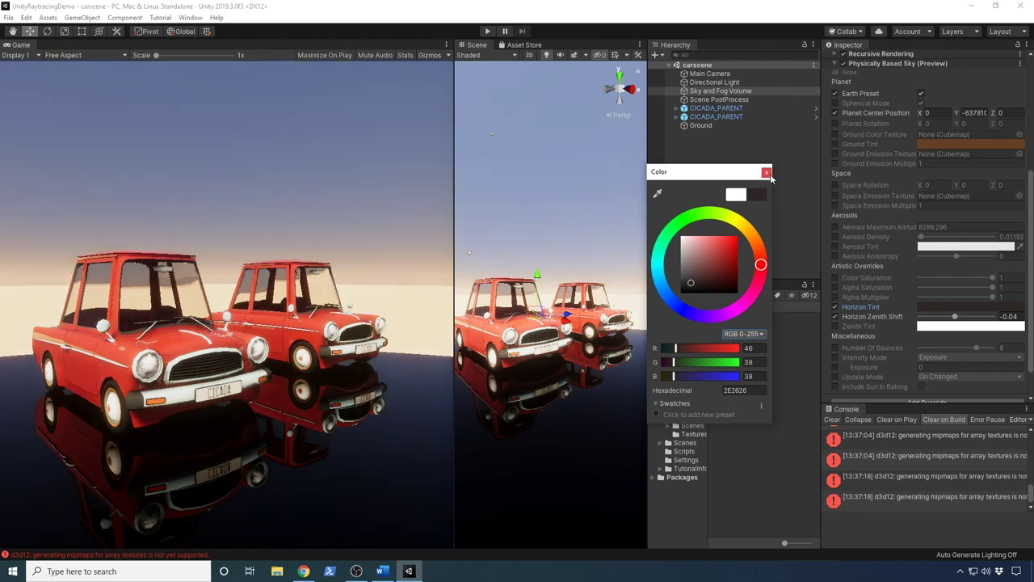
click(766, 173)
scroll(870, 185, up, 5)
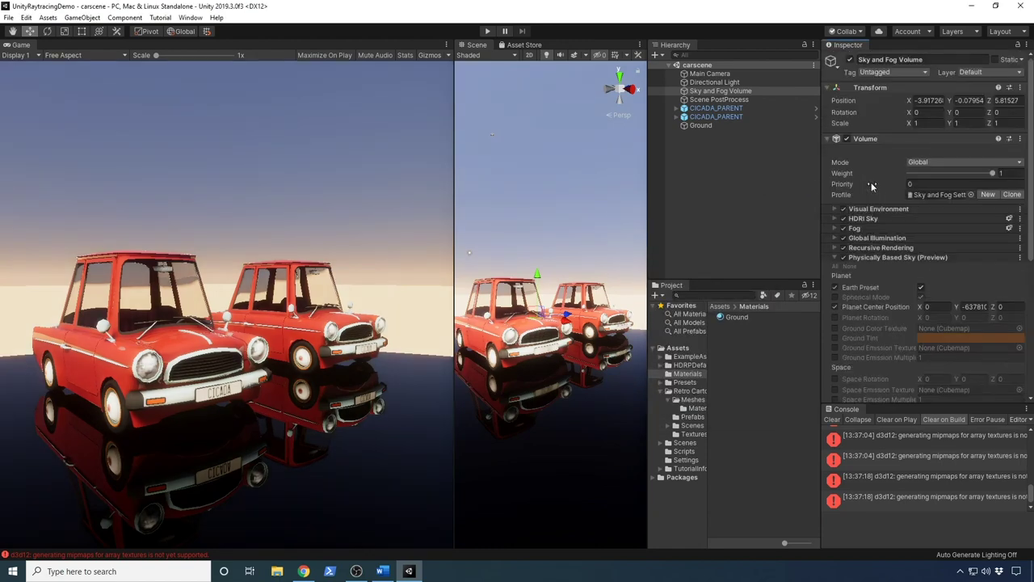
Step: Collapse the Physically Based Sky override, look over the car scene, and examine the Directional Light's settings
scroll(920, 263, down, 5)
scroll(896, 259, up, 5)
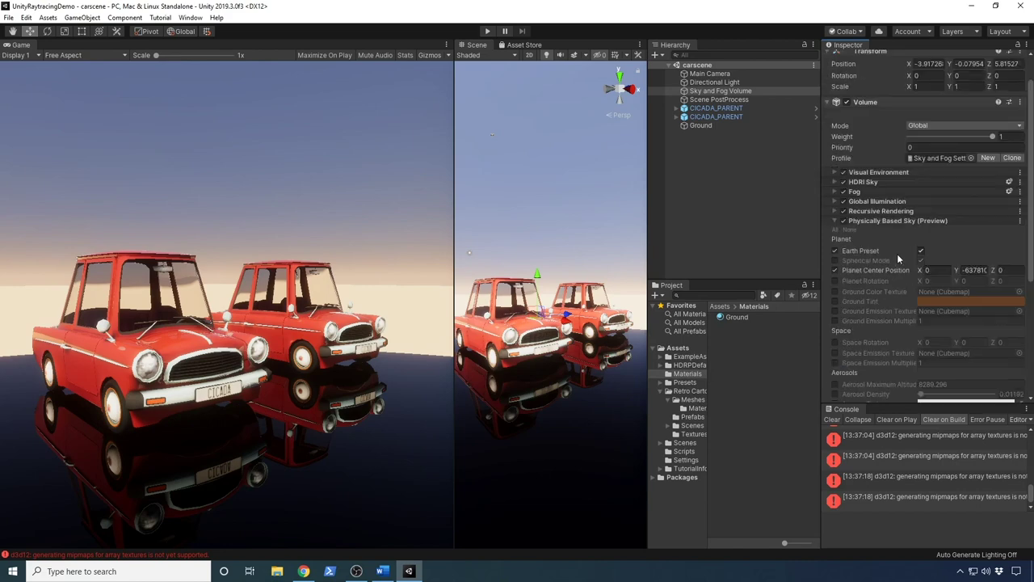
click(877, 221)
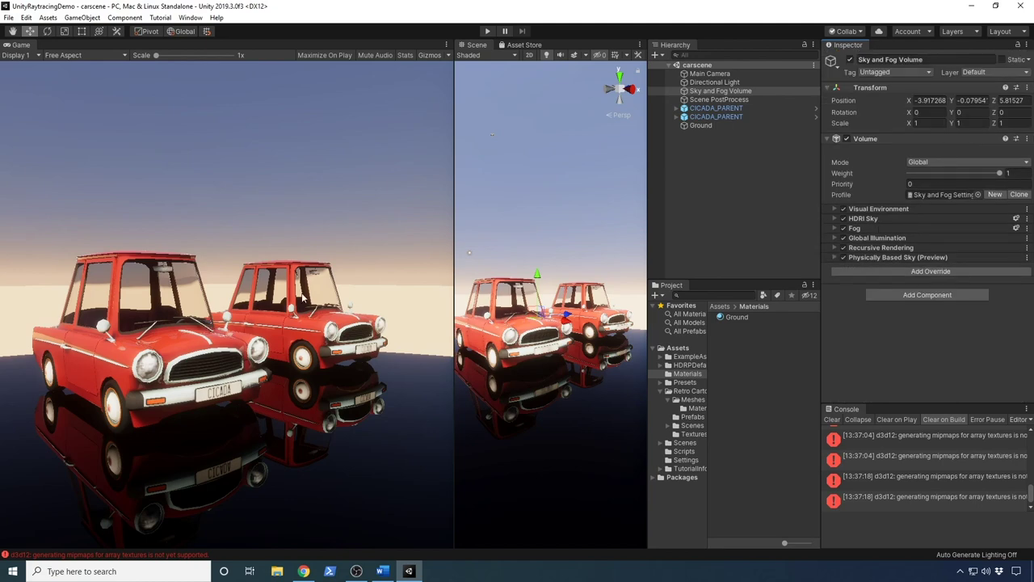
right_drag(548, 329, 565, 395)
key(w)
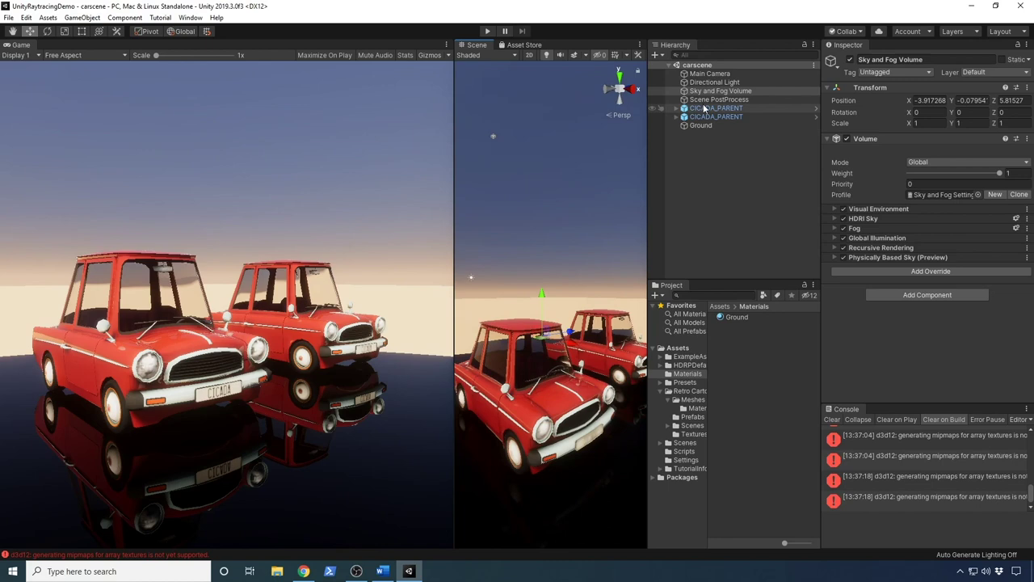
click(732, 82)
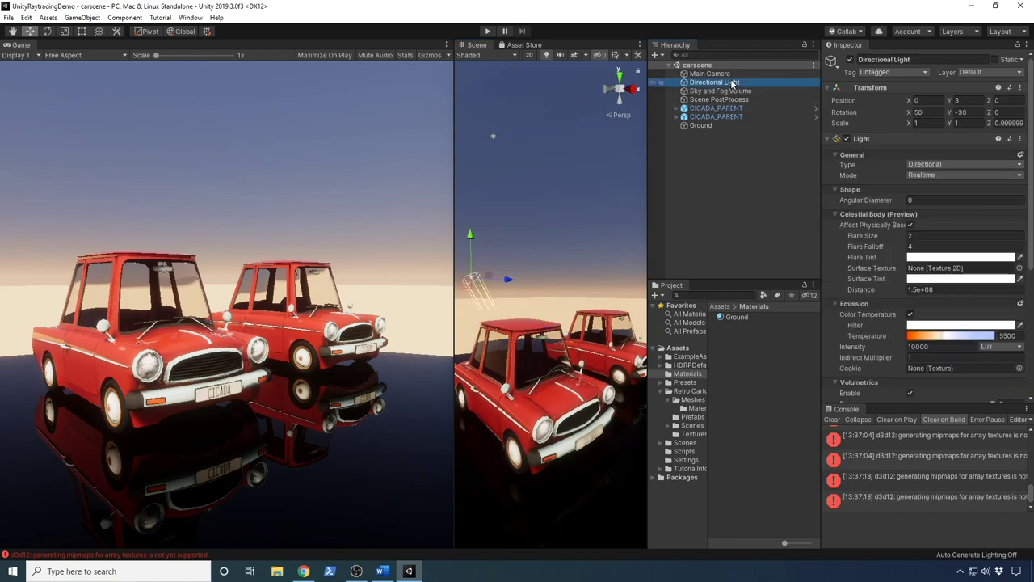
scroll(917, 361, down, 3)
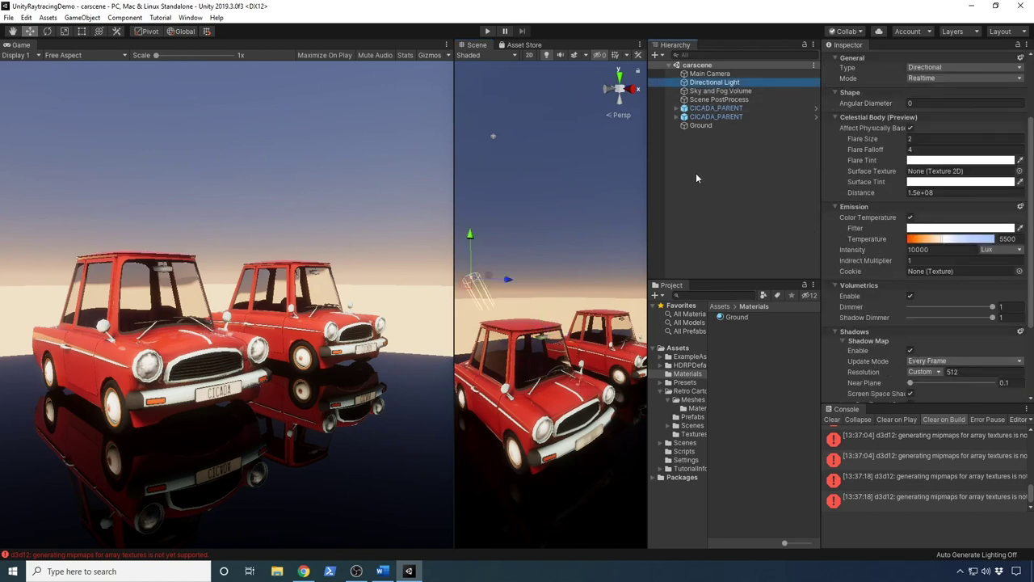
Step: Add an Area Light to the car scene and widen the Scene view to give room for placing it
right_click(715, 194)
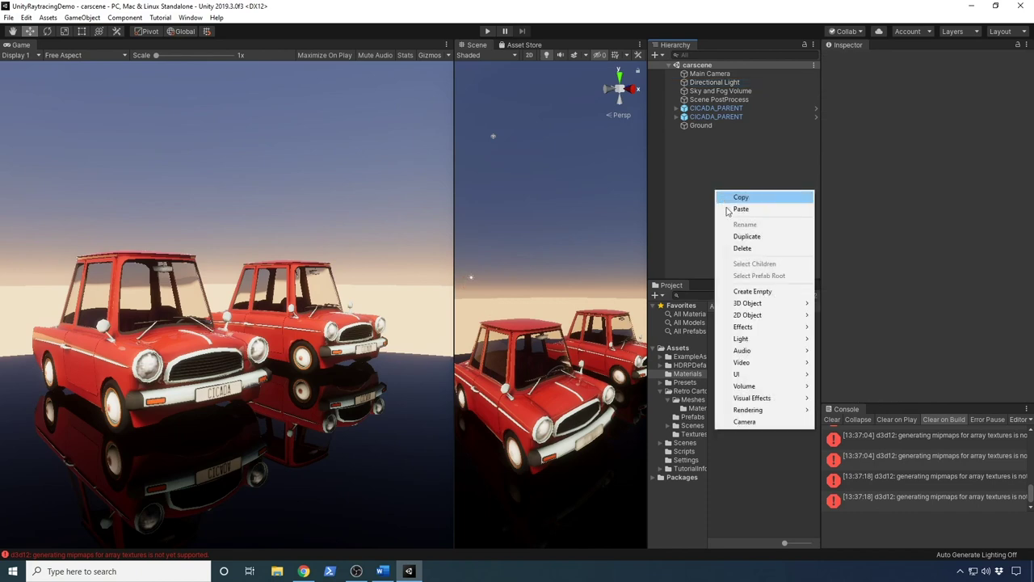
mouse_move(762, 351)
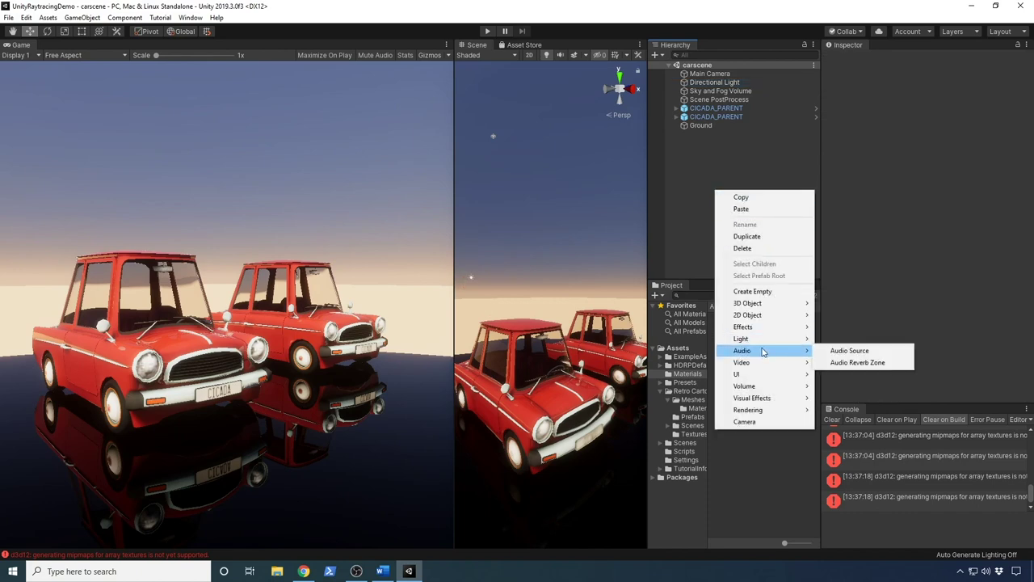
click(853, 374)
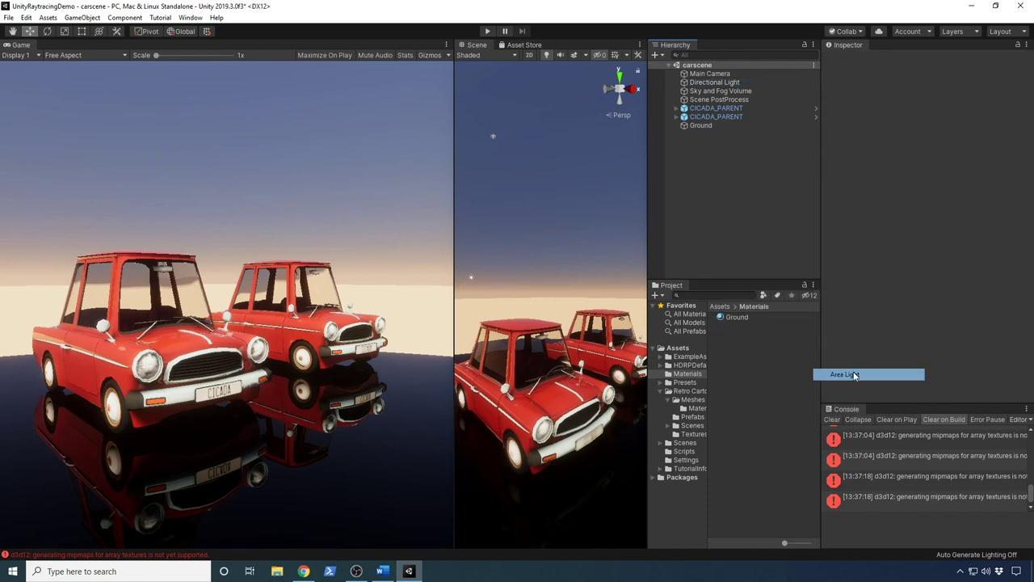
double_click(716, 135)
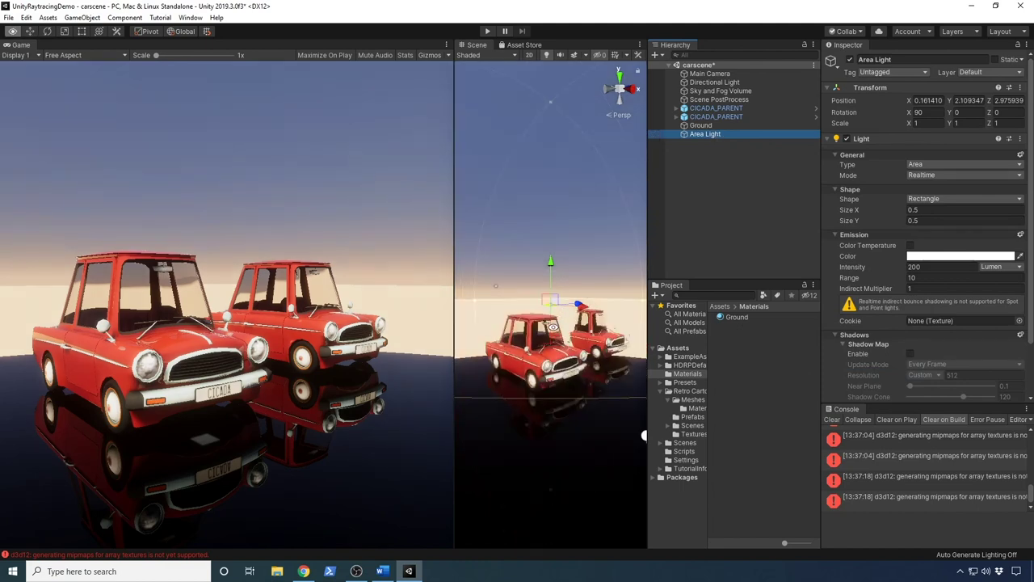
drag(455, 321, 215, 321)
alt+drag(469, 356, 470, 403)
scroll(470, 404, down, 4)
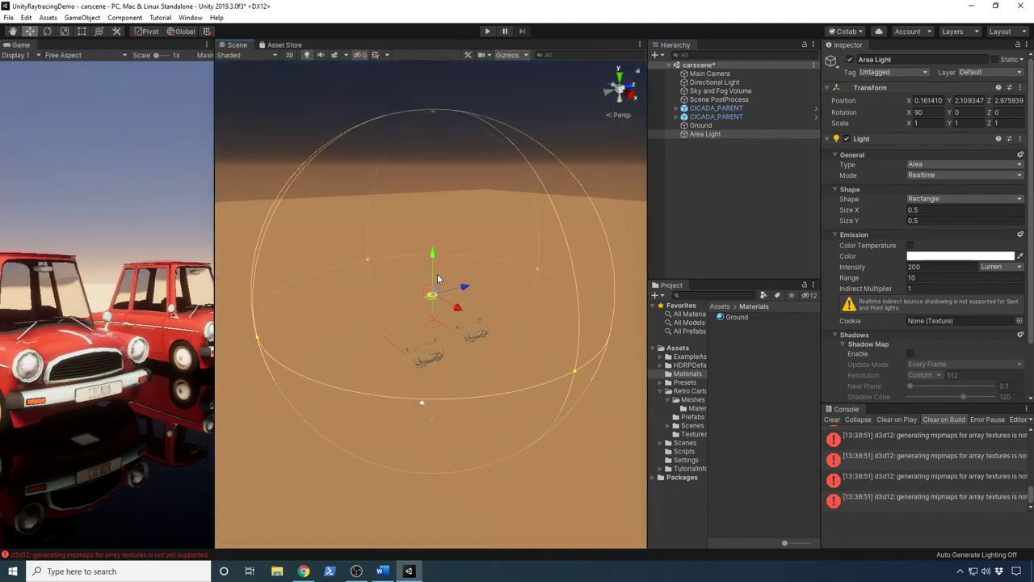
Step: Reduce the Area Light's range to about 4.23 and move it to X 2.3, Z 1.71 beside the cars
click(535, 263)
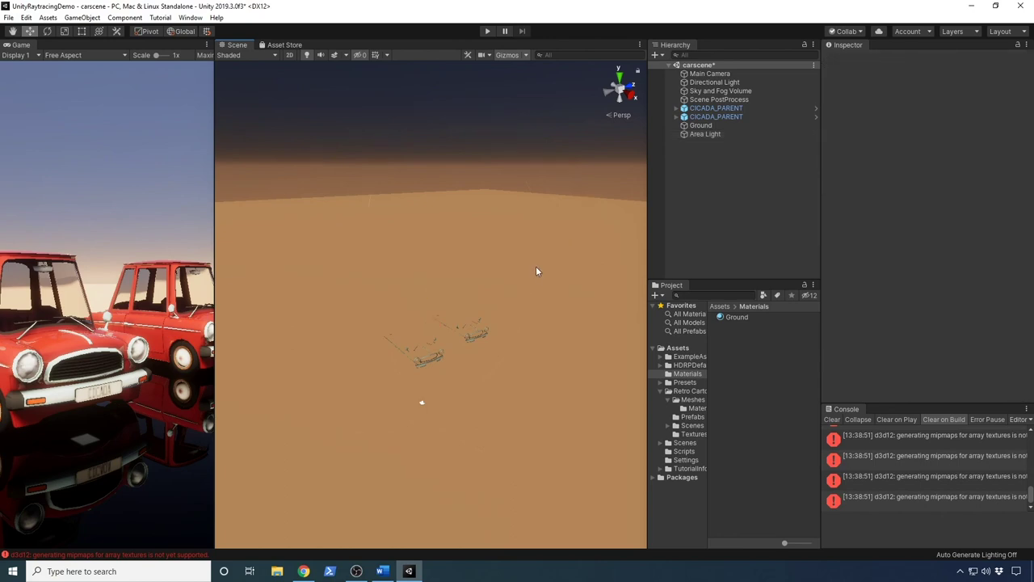
key(ctrl+z)
drag(535, 266, 505, 278)
scroll(462, 346, up, 5)
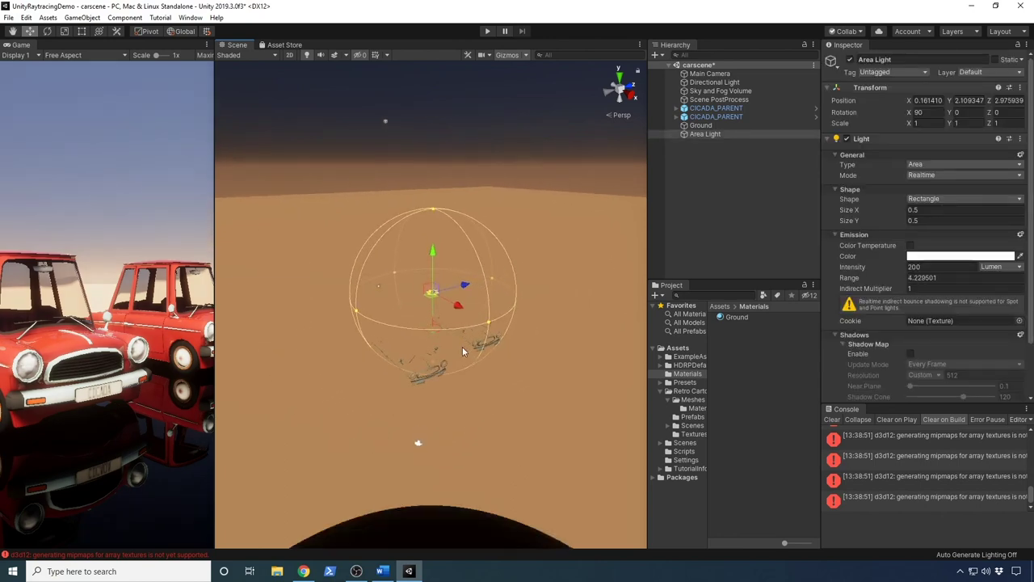
alt+drag(419, 382, 454, 379)
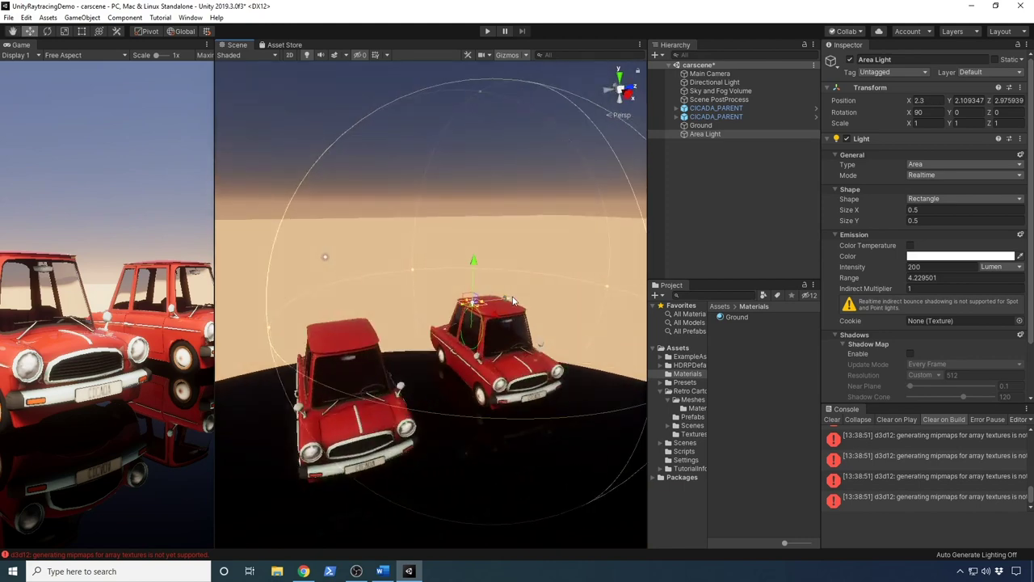
drag(512, 301, 476, 311)
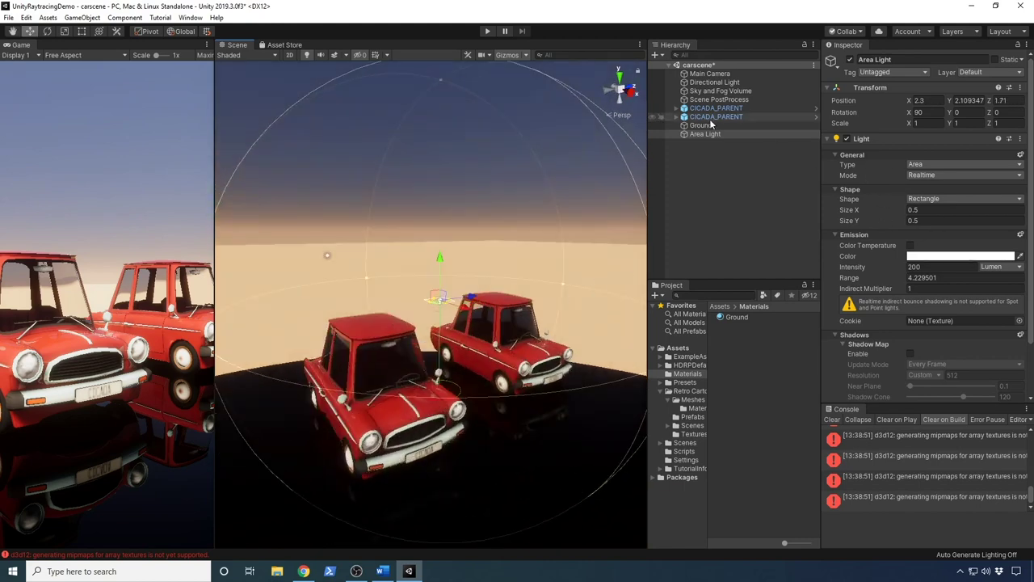
Step: Enable the Area Light's shadow map and its ray-traced shadows
scroll(877, 332, down, 2)
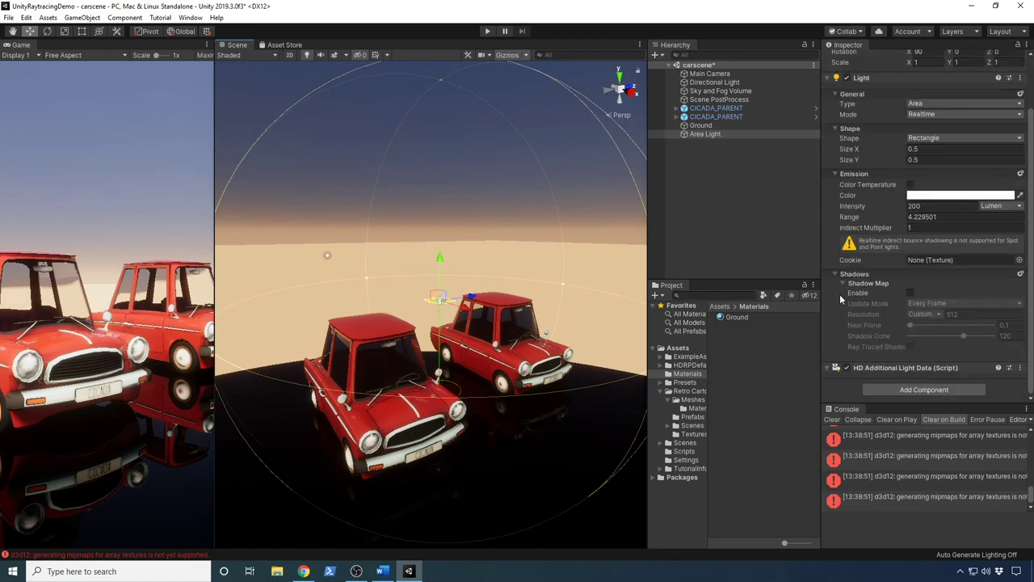
click(910, 293)
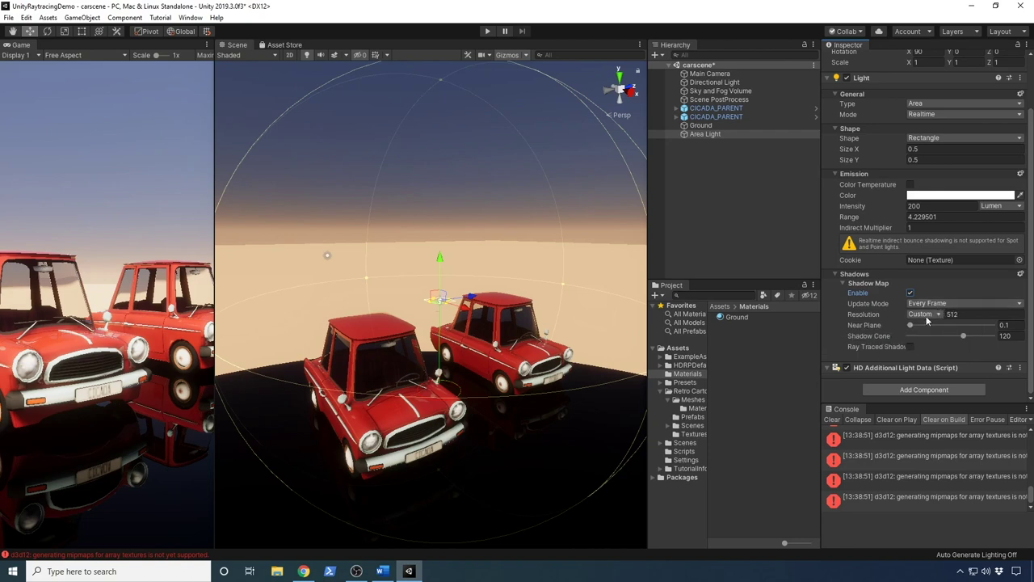
click(911, 347)
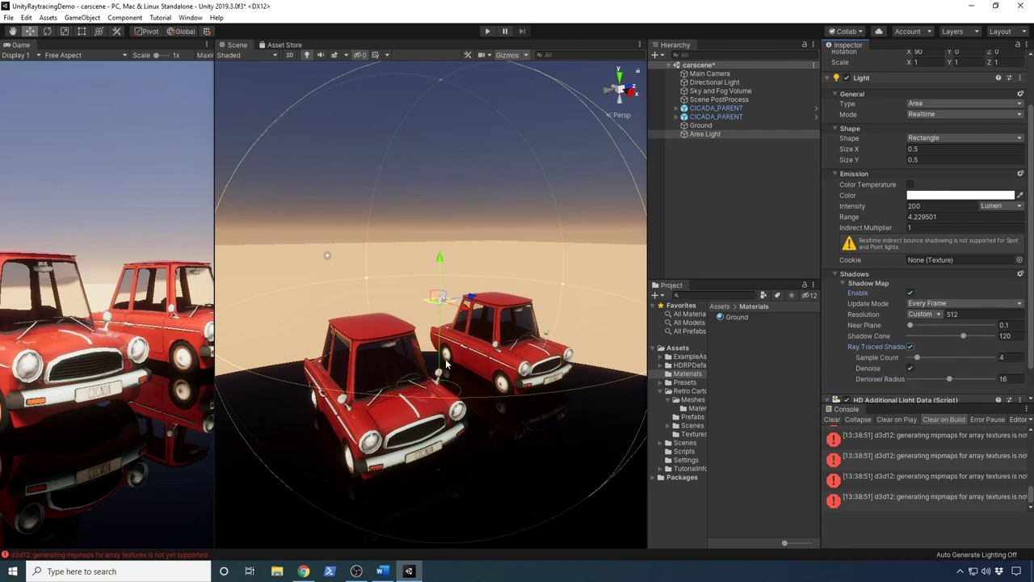
Step: Raise the Area Light above the cars and set its intensity to 22.34 in Ev 100 units
mouse_move(440, 258)
mouse_down()
mouse_move(444, 339)
mouse_move(440, 238)
mouse_up()
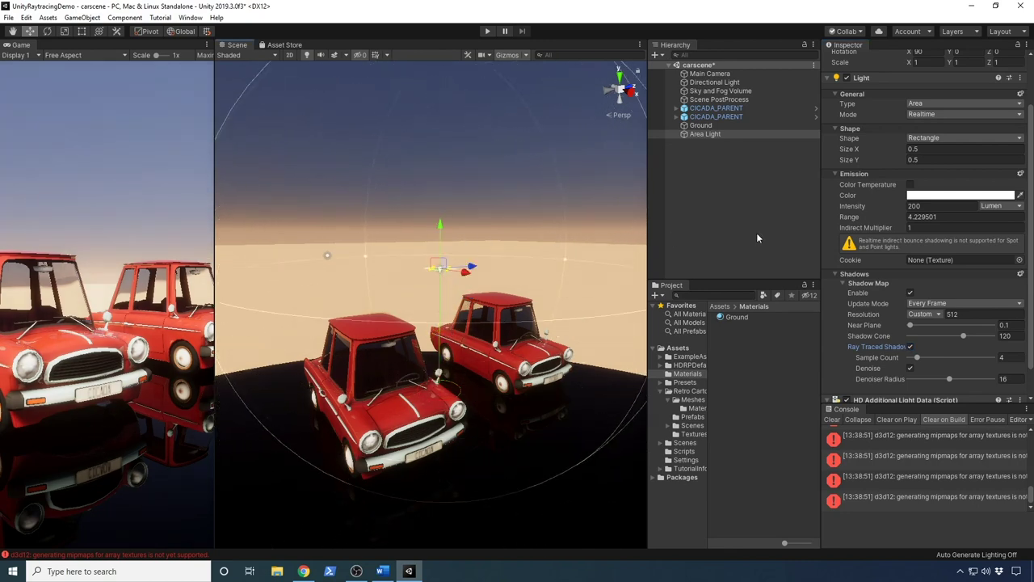
click(990, 208)
click(989, 243)
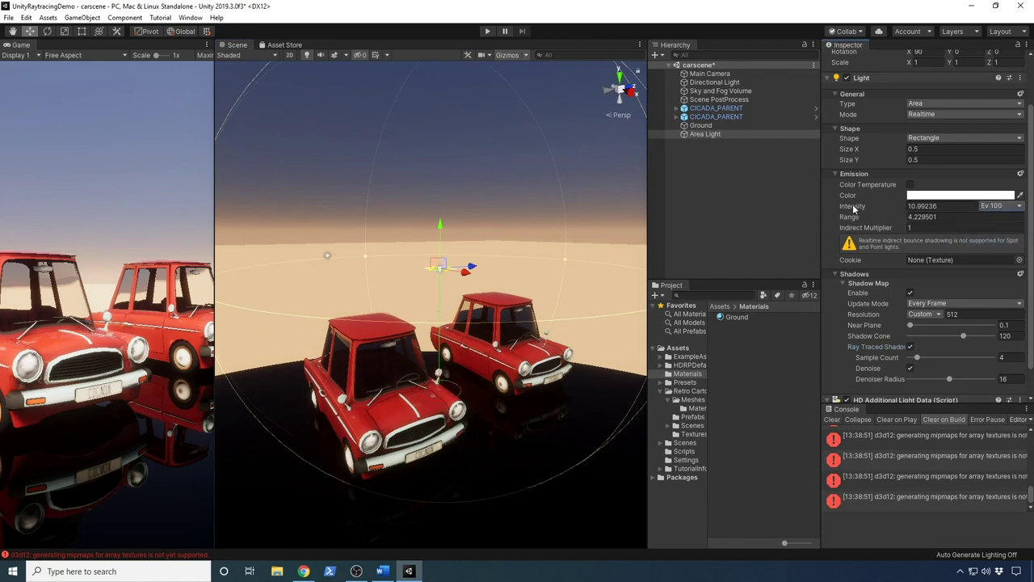
drag(906, 207, 84, 219)
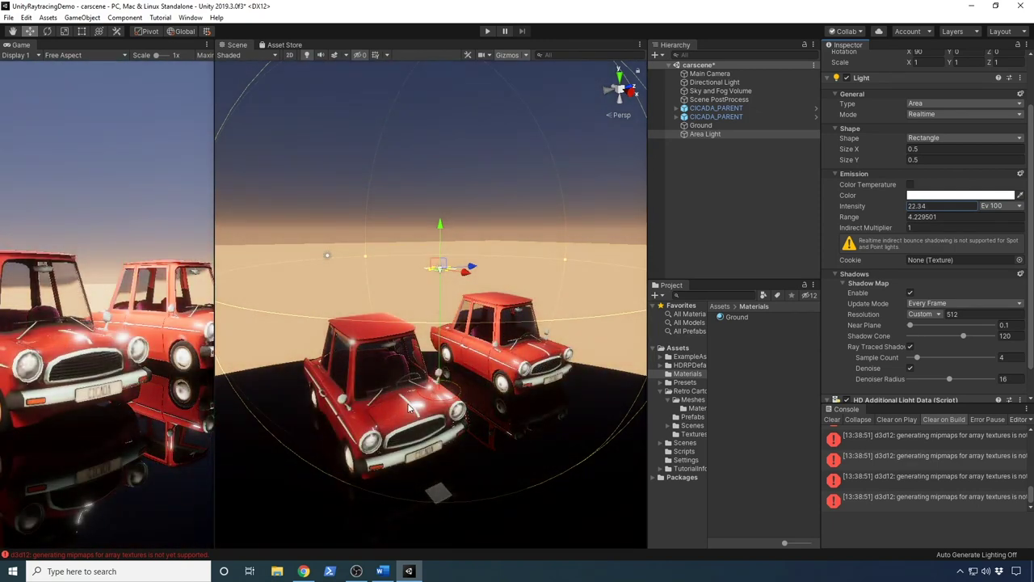
Step: Lower the Area Light between the two cars and shift it slightly along its Z axis
drag(439, 225, 439, 289)
alt+drag(486, 439, 475, 368)
scroll(473, 348, up, 3)
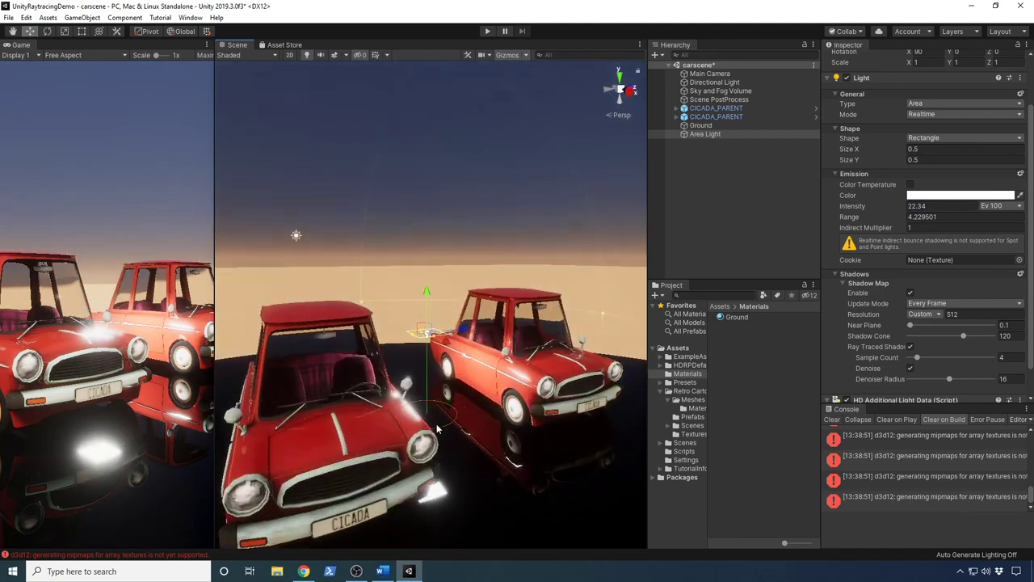
mouse_move(469, 331)
mouse_down()
mouse_move(487, 356)
mouse_move(478, 347)
mouse_up()
Step: Enlarge the Game view, raise the Area Light slightly, and clear the selection
drag(214, 307, 486, 290)
drag(568, 277, 564, 259)
drag(485, 295, 323, 285)
click(291, 284)
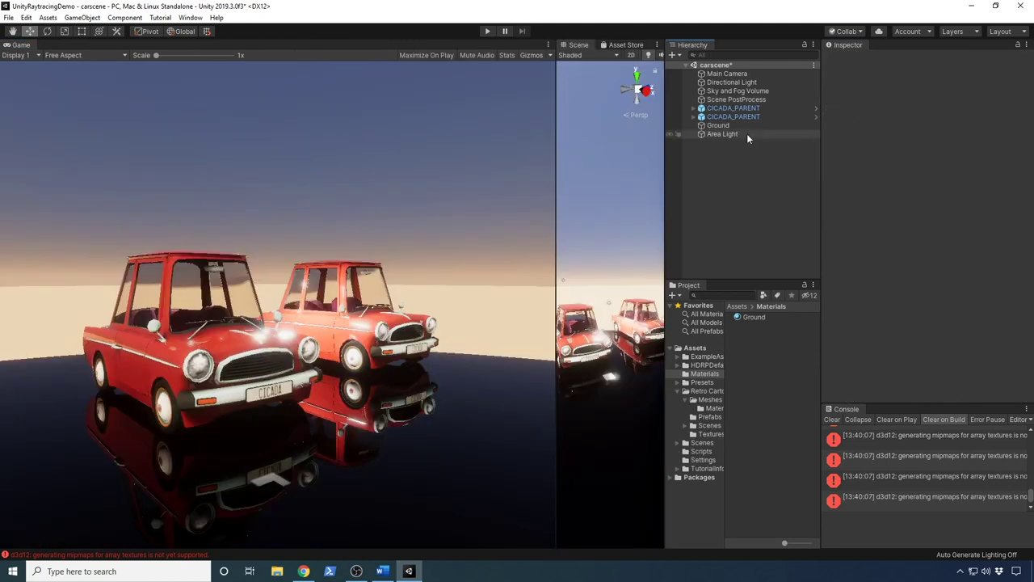
Step: Add a Vignette post-processing override to the Scene PostProcess volume
click(733, 100)
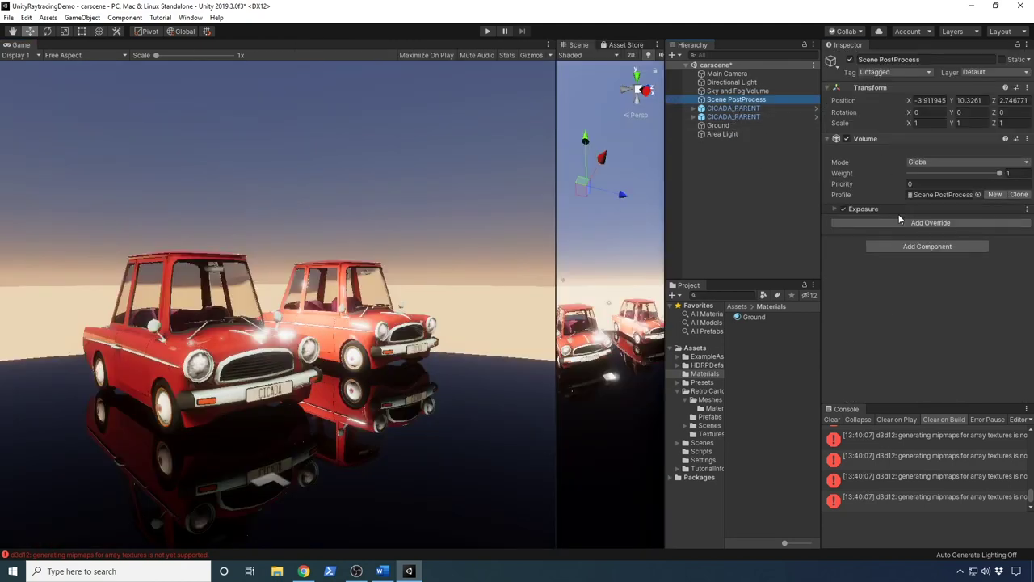
click(896, 222)
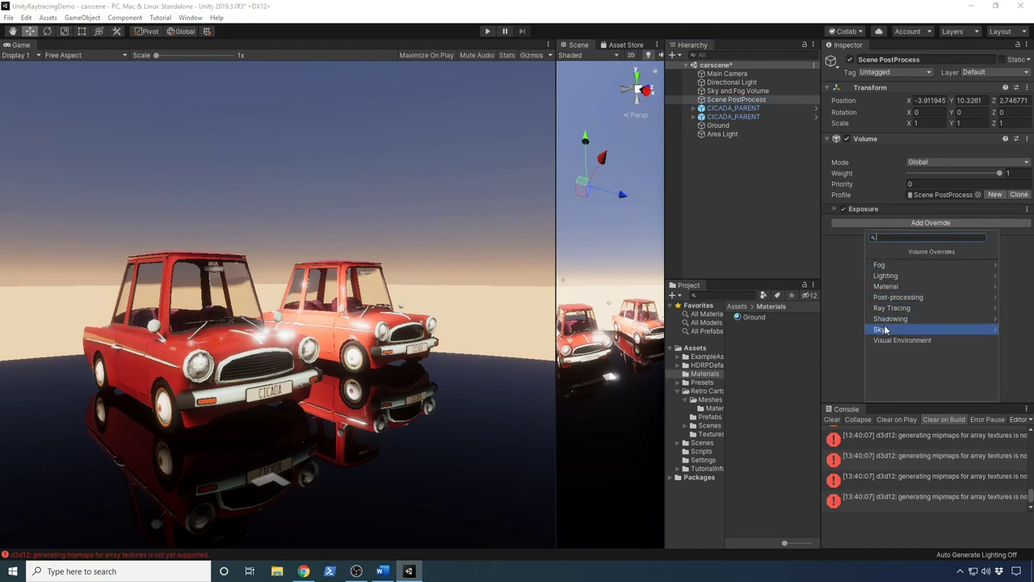
click(894, 297)
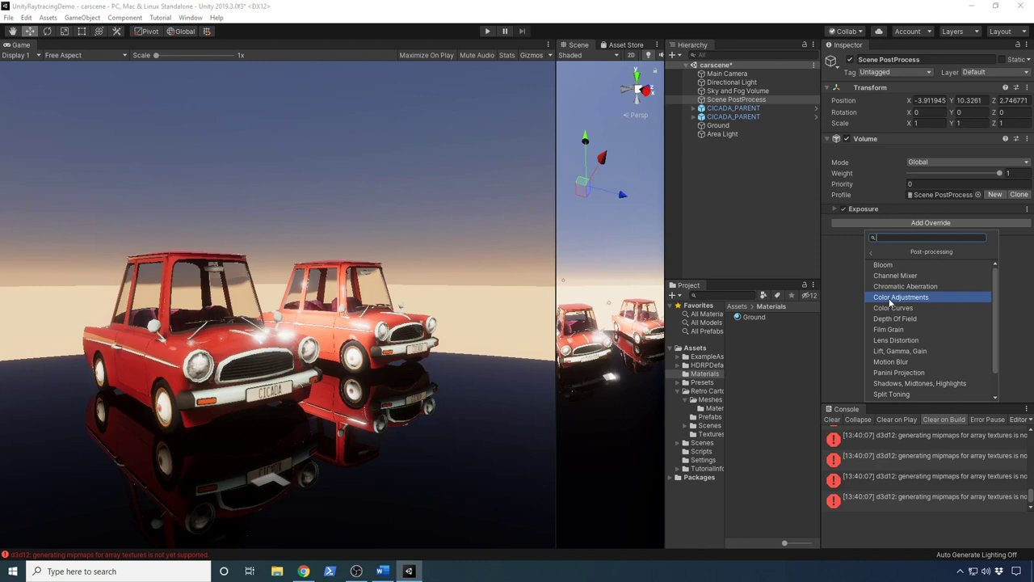
scroll(899, 359, down, 1)
click(886, 386)
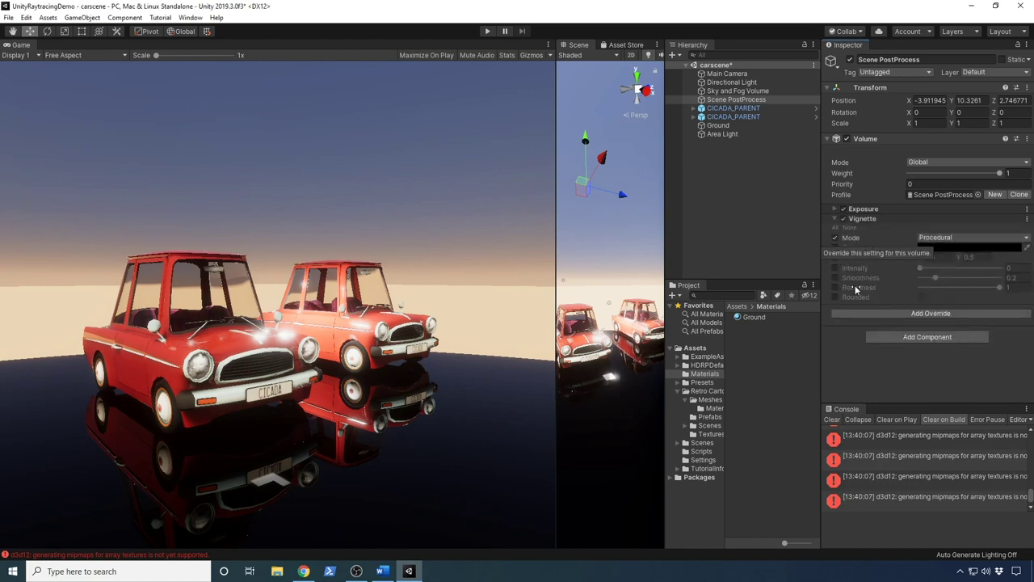
Step: Enable the Vignette's Intensity and Smoothness overrides, set them to 0.438 and 0.461, and save the scene
click(835, 268)
click(835, 277)
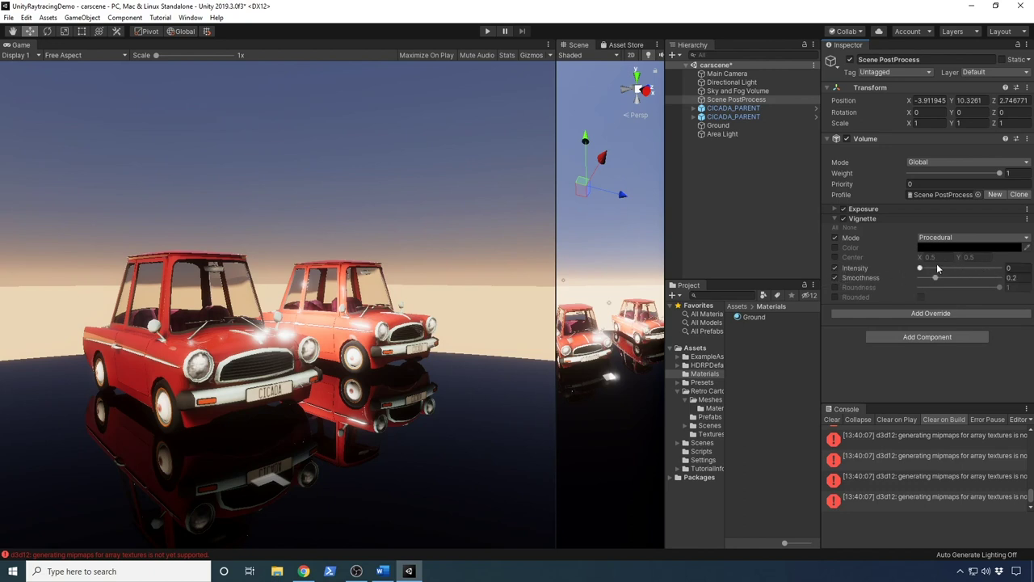
drag(920, 269, 959, 281)
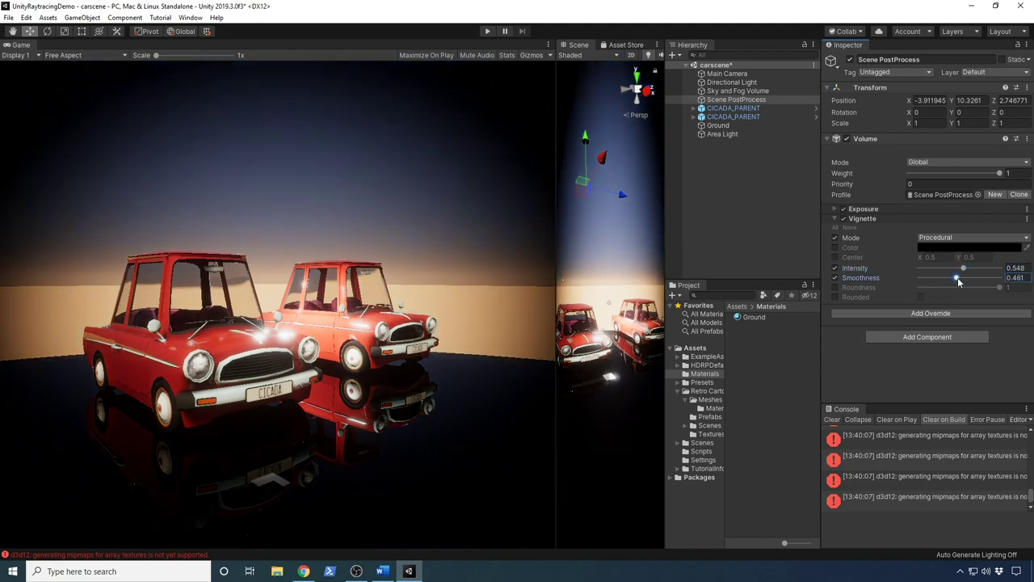
click(955, 272)
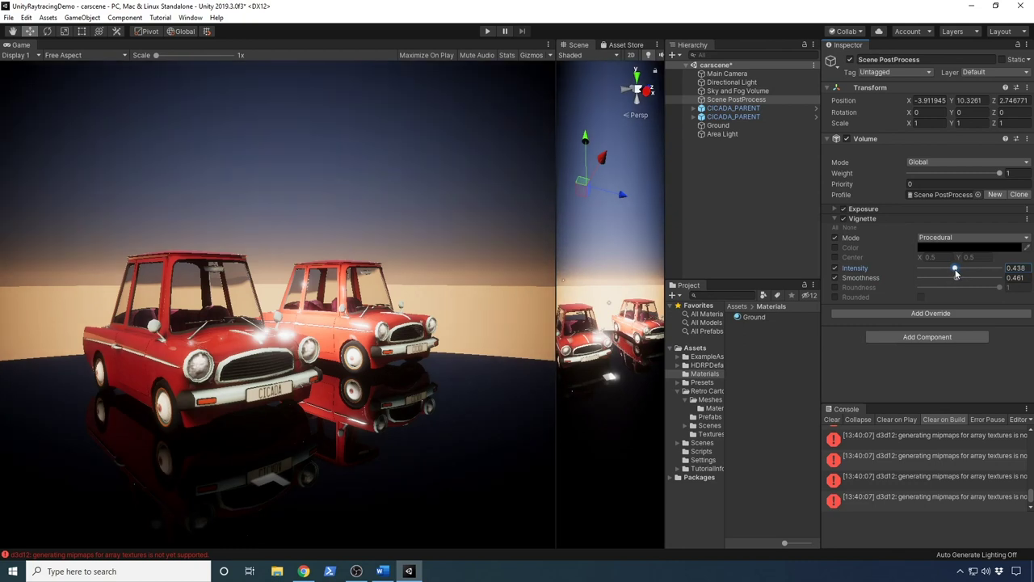
key(ctrl+s)
Step: Set the Fog Attenuation Distance of the Sky and Fog Volume to 50
click(732, 91)
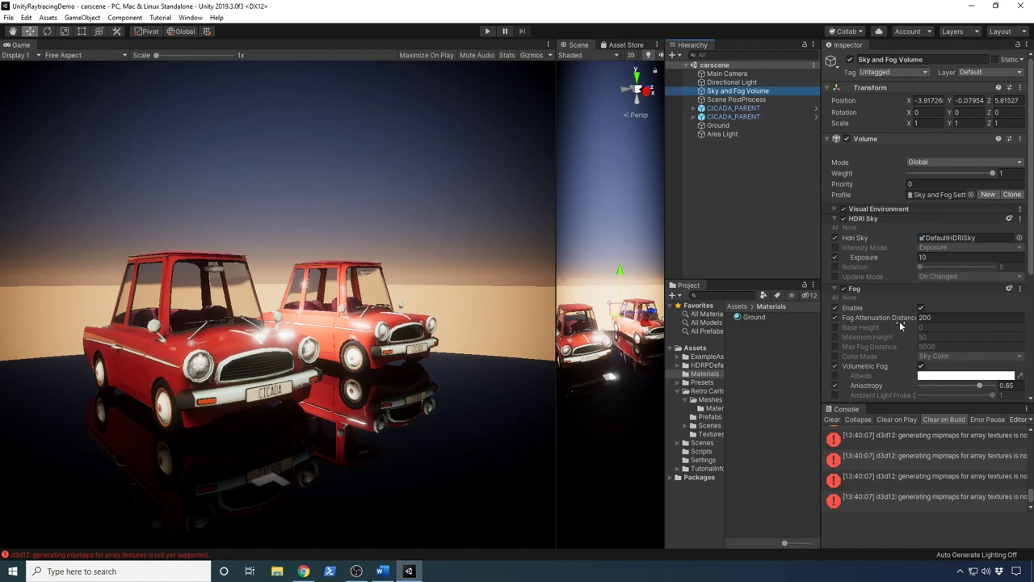
drag(899, 320, 789, 307)
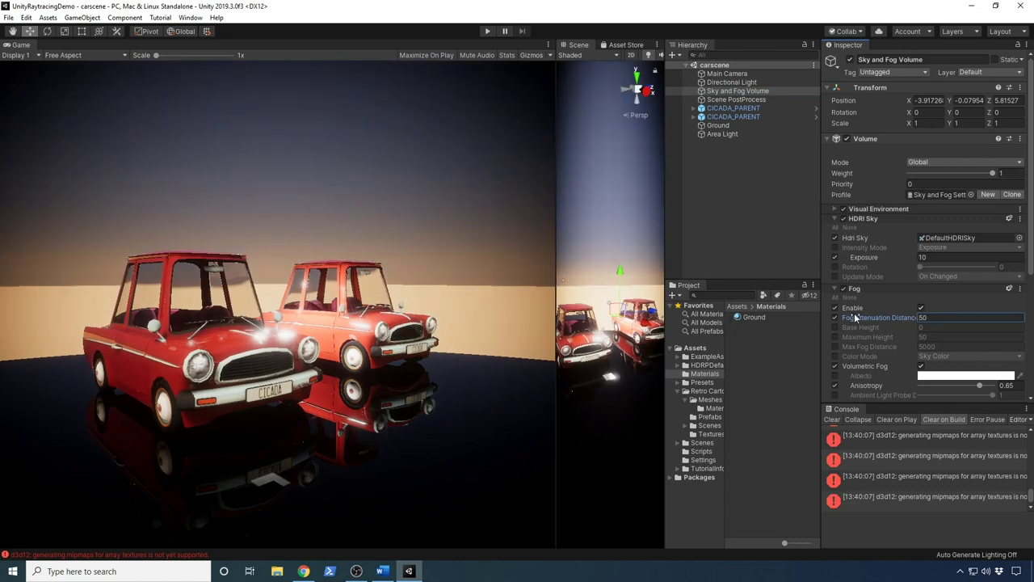
click(734, 225)
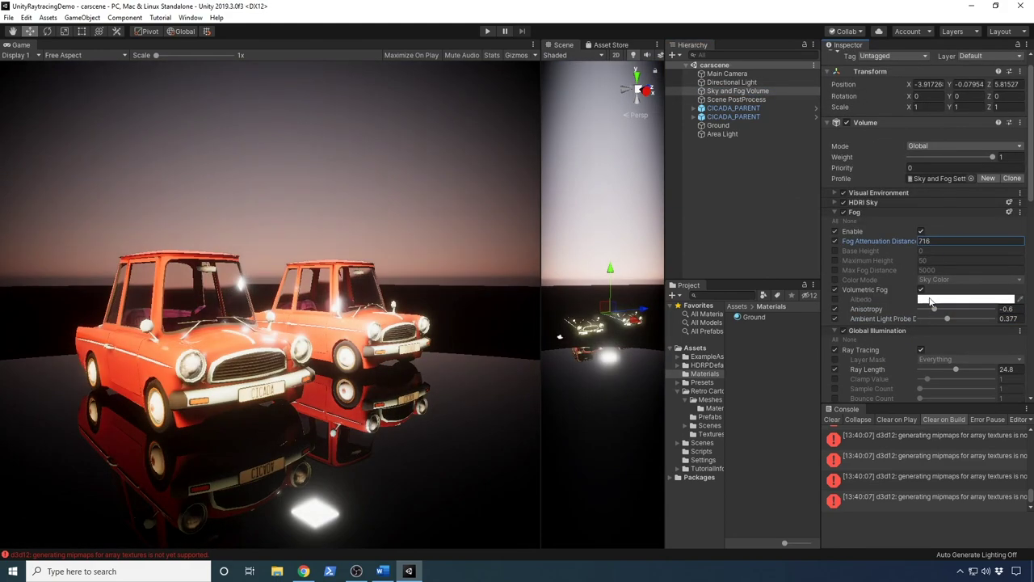
Step: Enable Color Temperature in the Area Light's emission settings
click(929, 300)
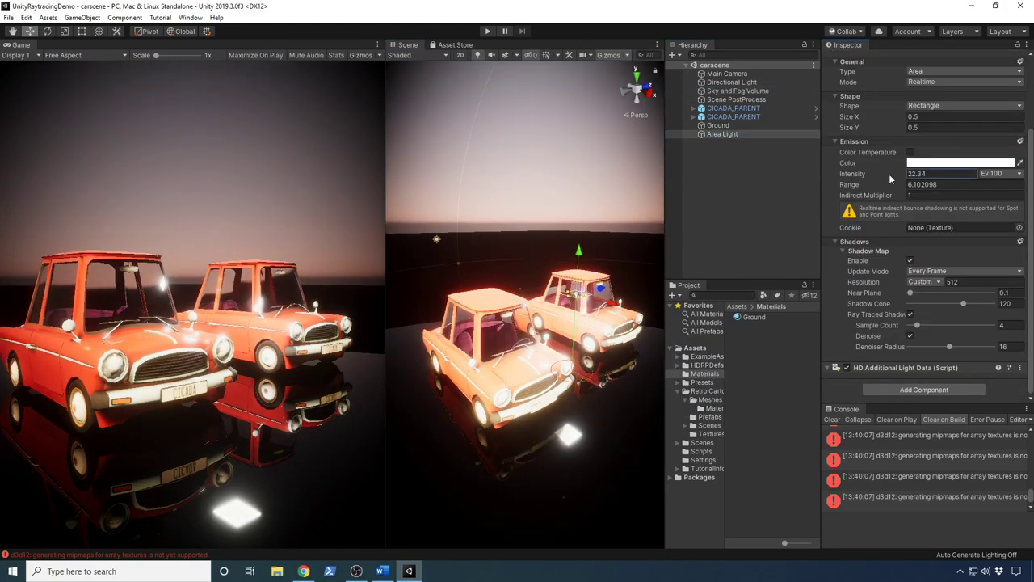
click(910, 151)
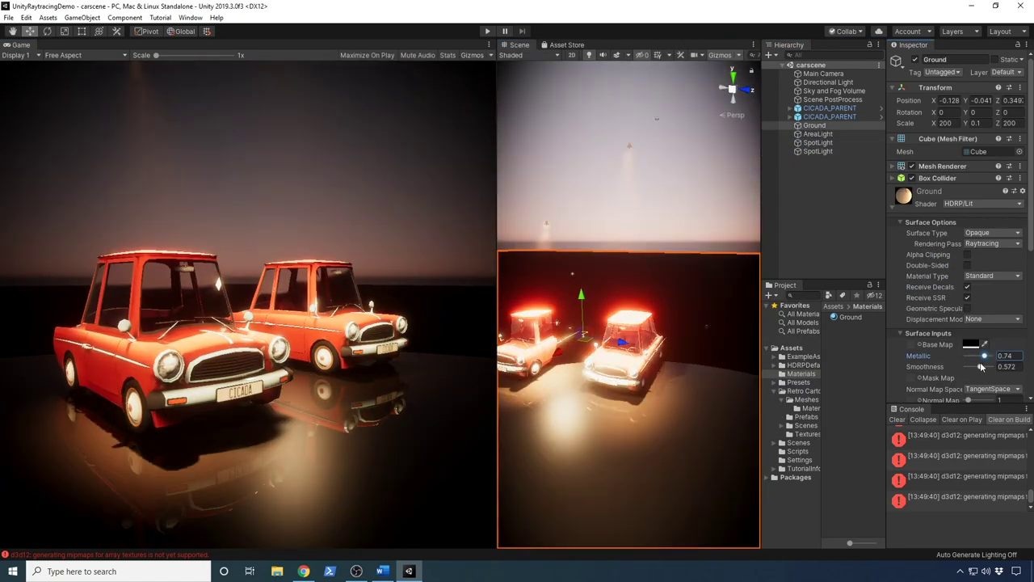
Step: Slightly increase the smoothness of the Ground material
drag(981, 366, 986, 366)
scroll(574, 335, down, 3)
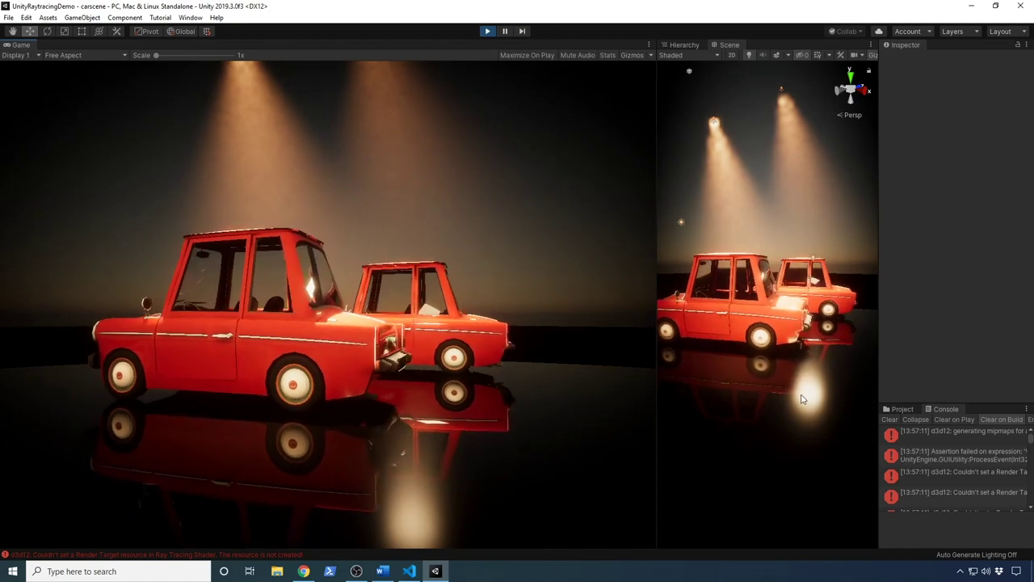
Step: Inspect the spotlit cars and their ground reflections from another angle in the Scene view while the scene plays
scroll(828, 380, up, 5)
right_drag(829, 379, 738, 368)
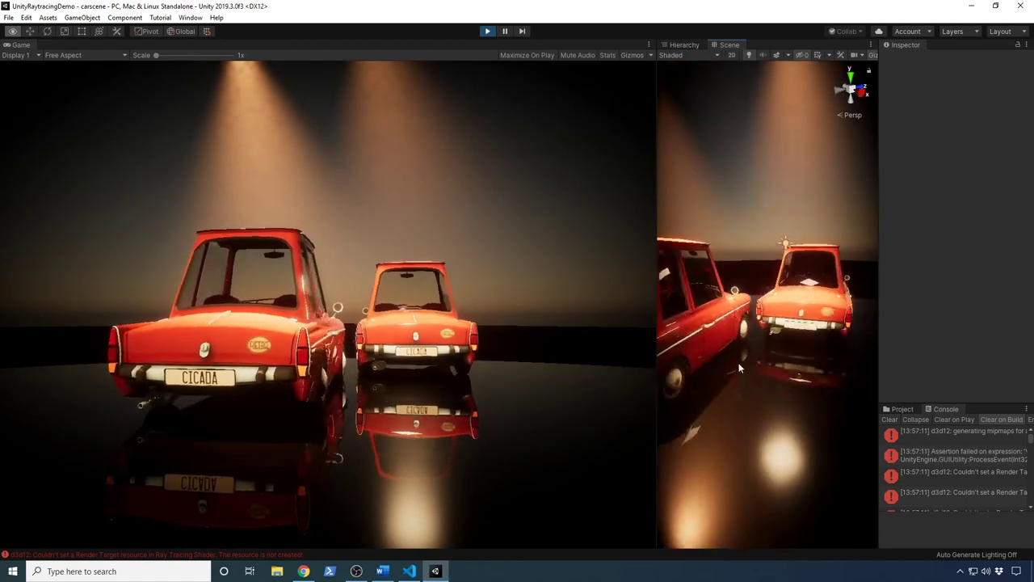